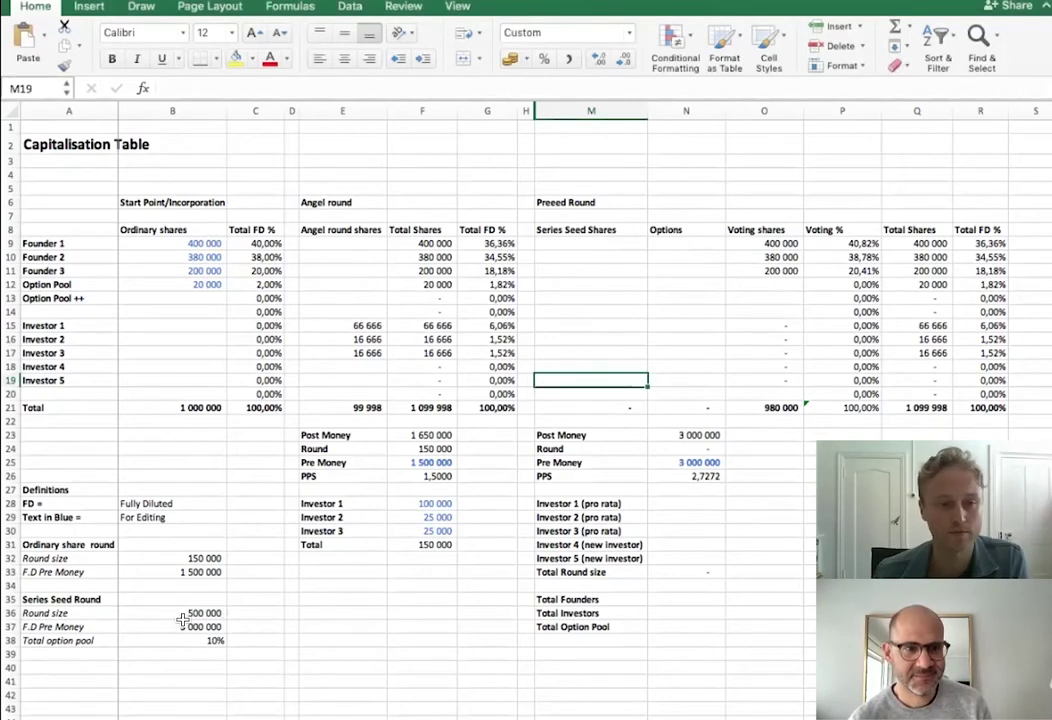
- Set the Series Seed round's F.D Pre Money in B37 to 3 000 000 and highlight the definitions and round terms block
click(183, 625)
text(3000000)
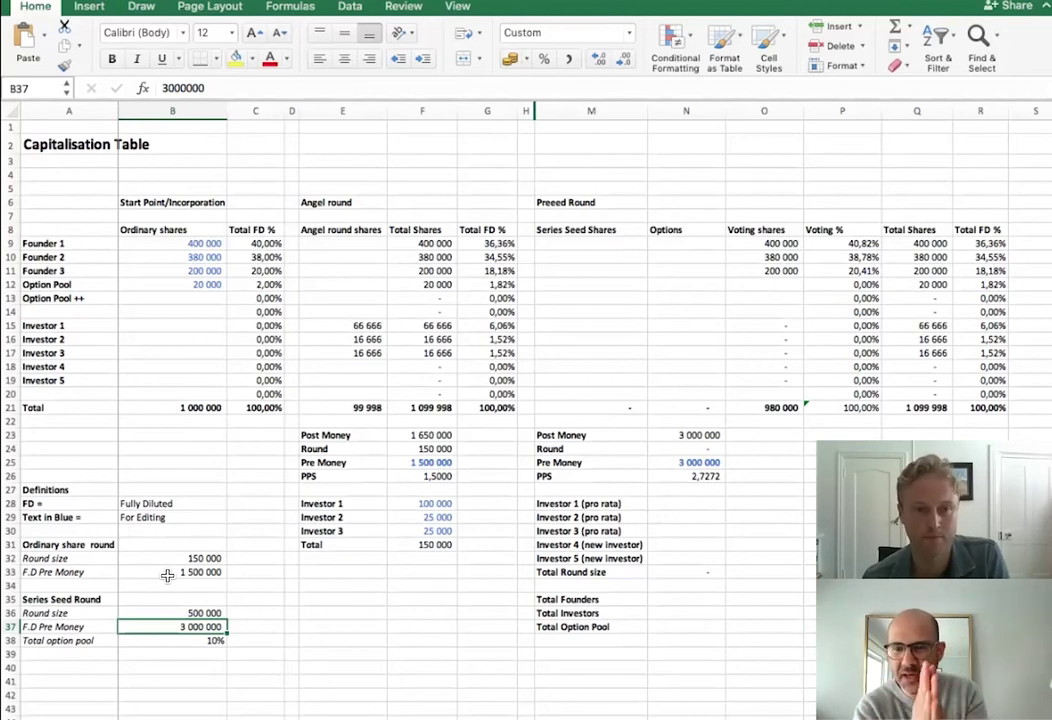
drag(47, 491, 180, 655)
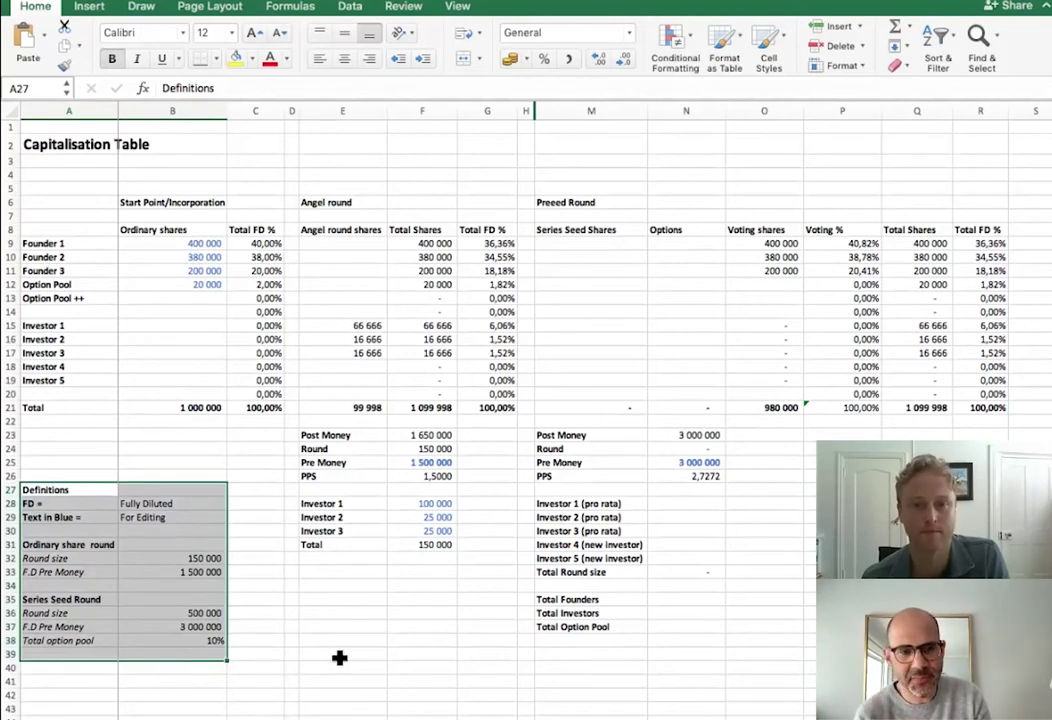
click(339, 657)
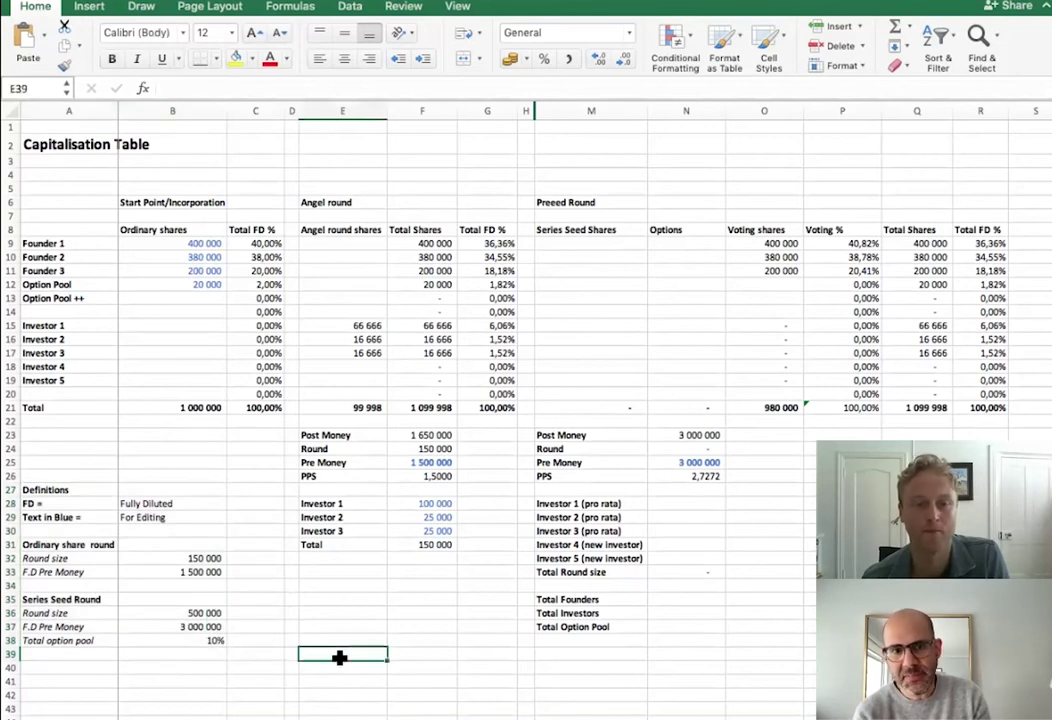
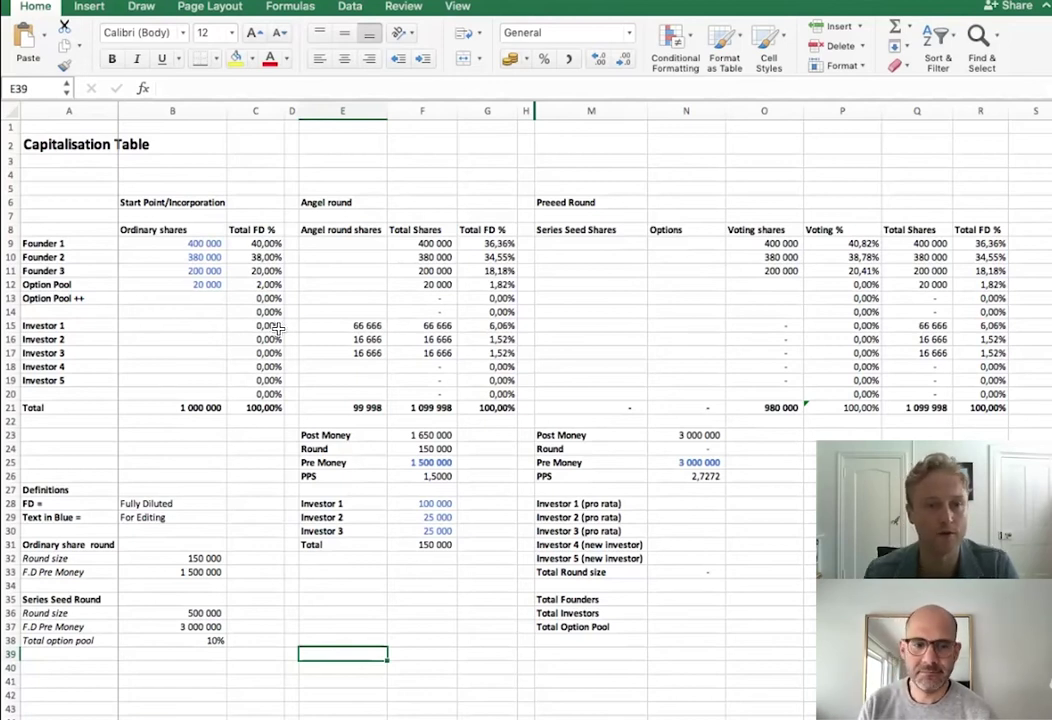
- Calculate Investor 1's pro rata amount in N28 as the round size times its post-angel ownership, =B36*G15
click(487, 326)
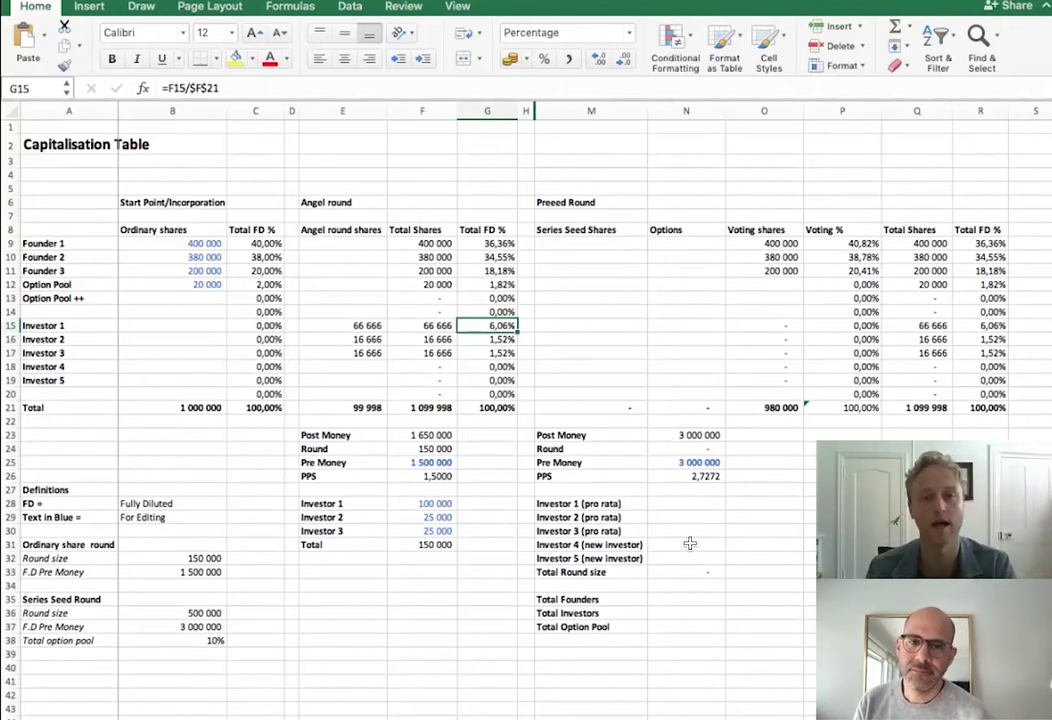
click(688, 505)
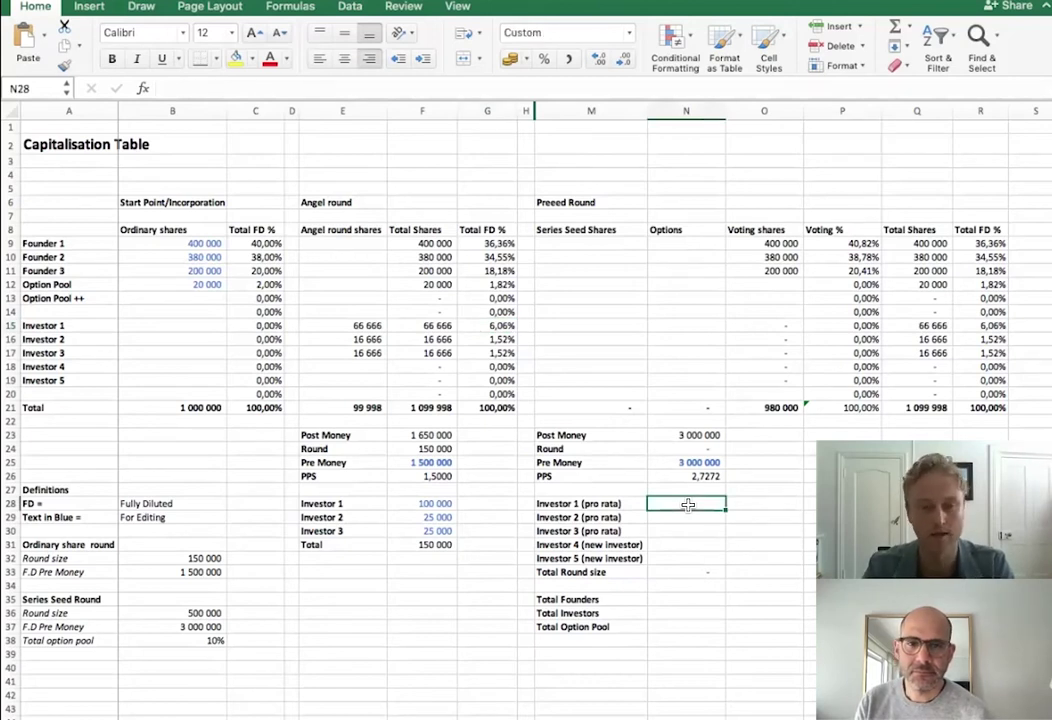
text(=)
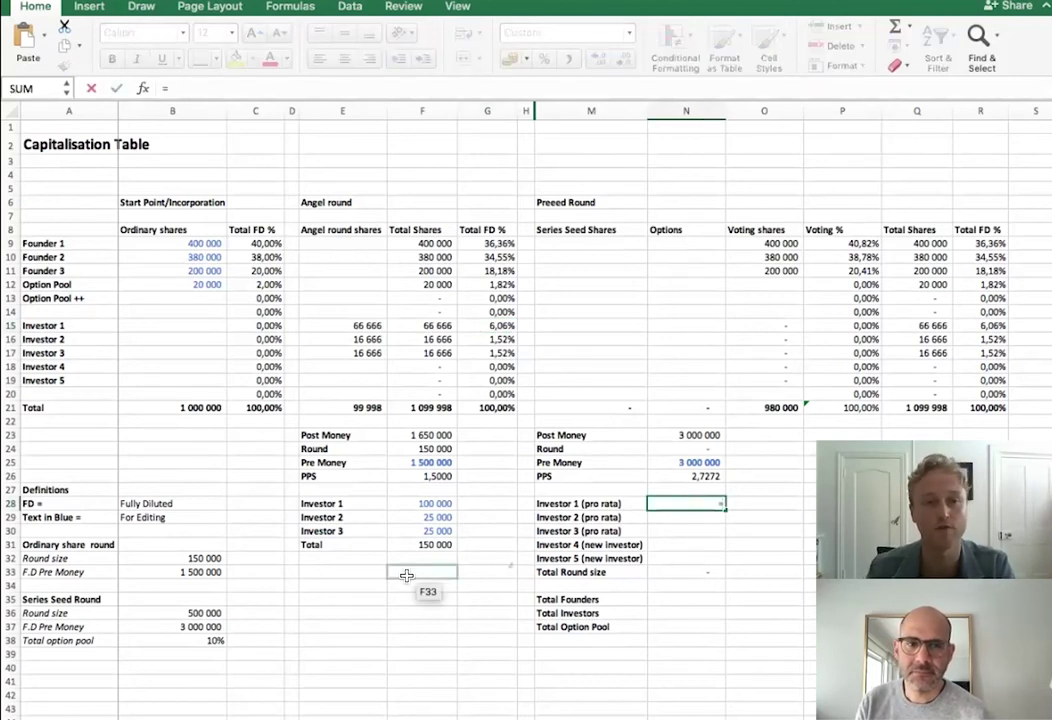
click(207, 612)
text(*)
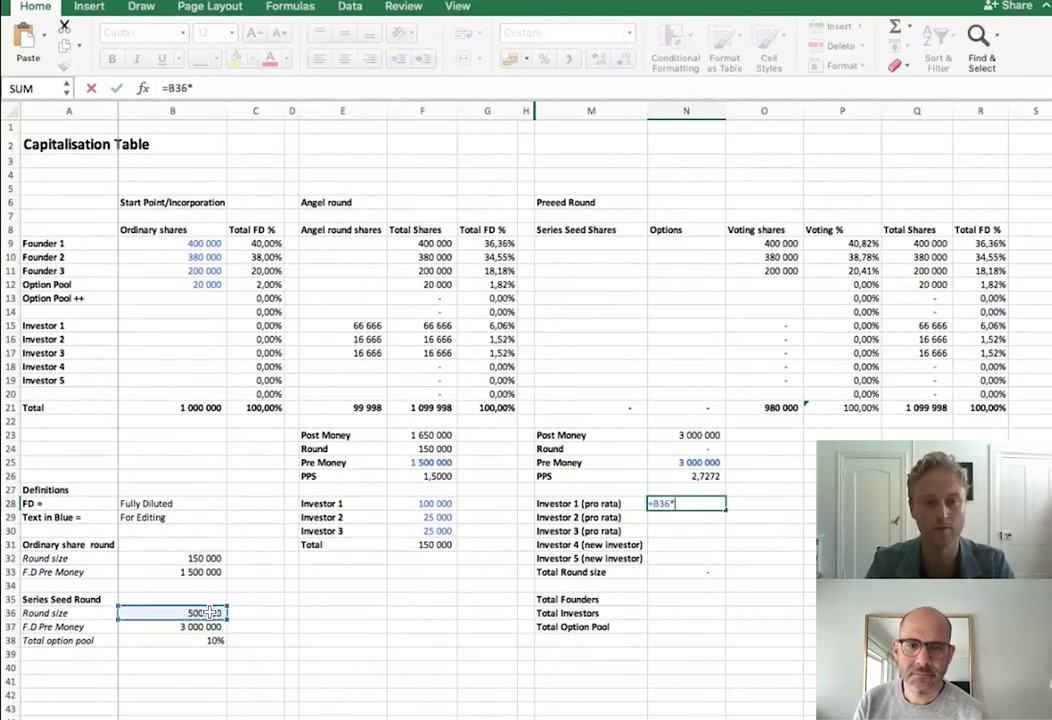
click(508, 327)
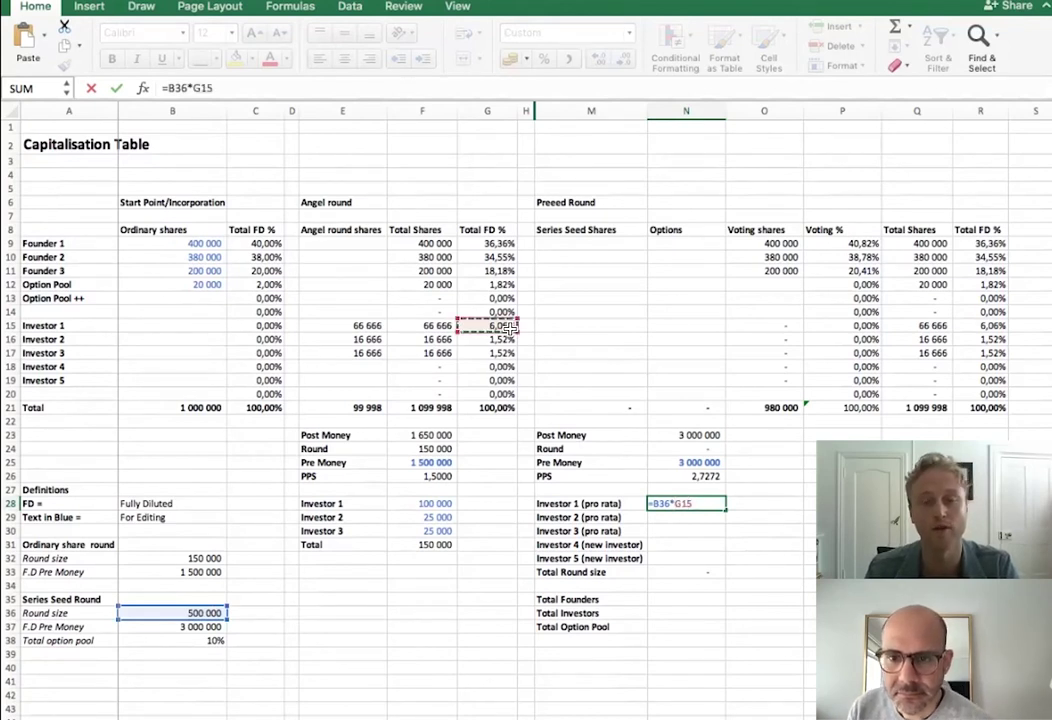
key(Return)
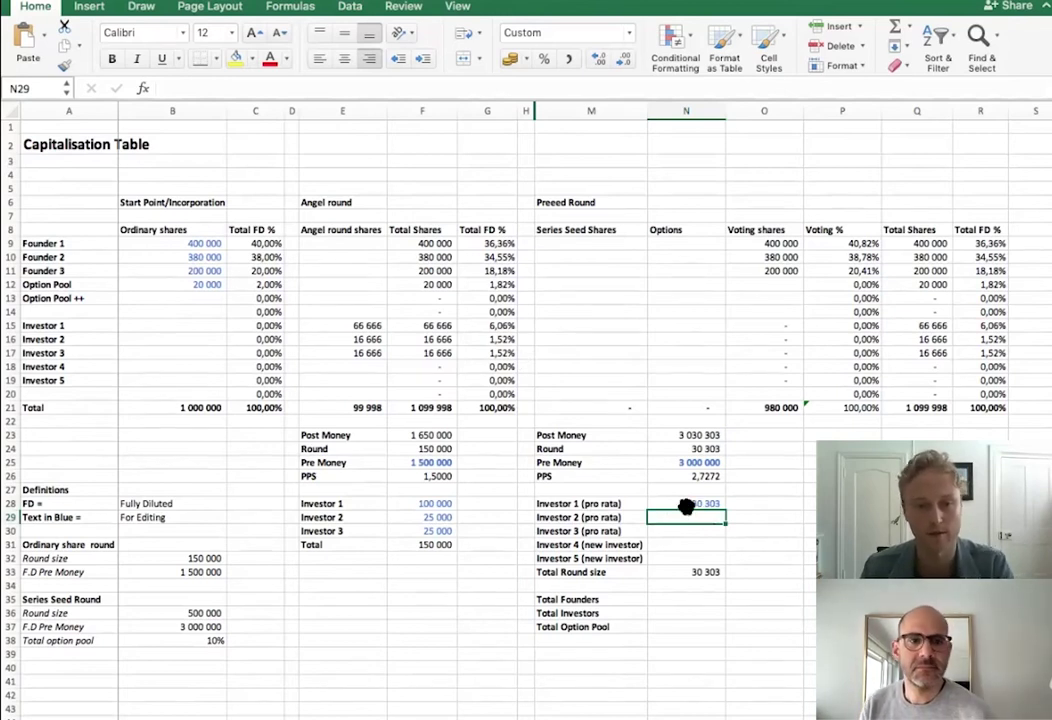
- Lock the B36 round size reference in the Investor 1 pro rata formula and fill it down for Investors 2 and 3
click(686, 505)
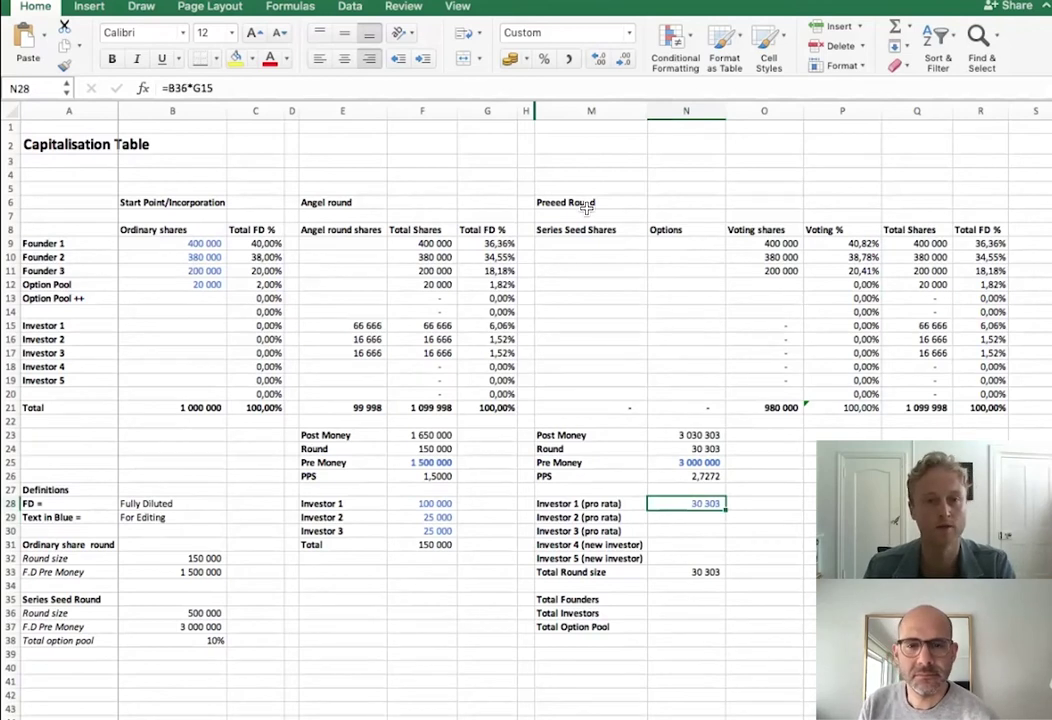
click(218, 88)
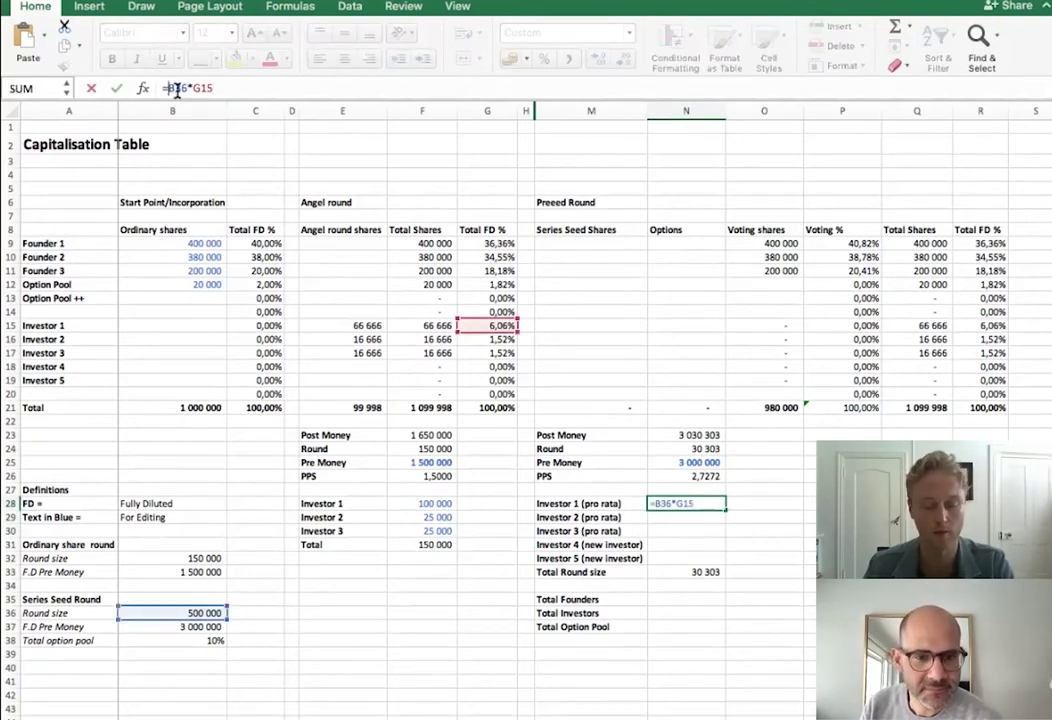
key(Return)
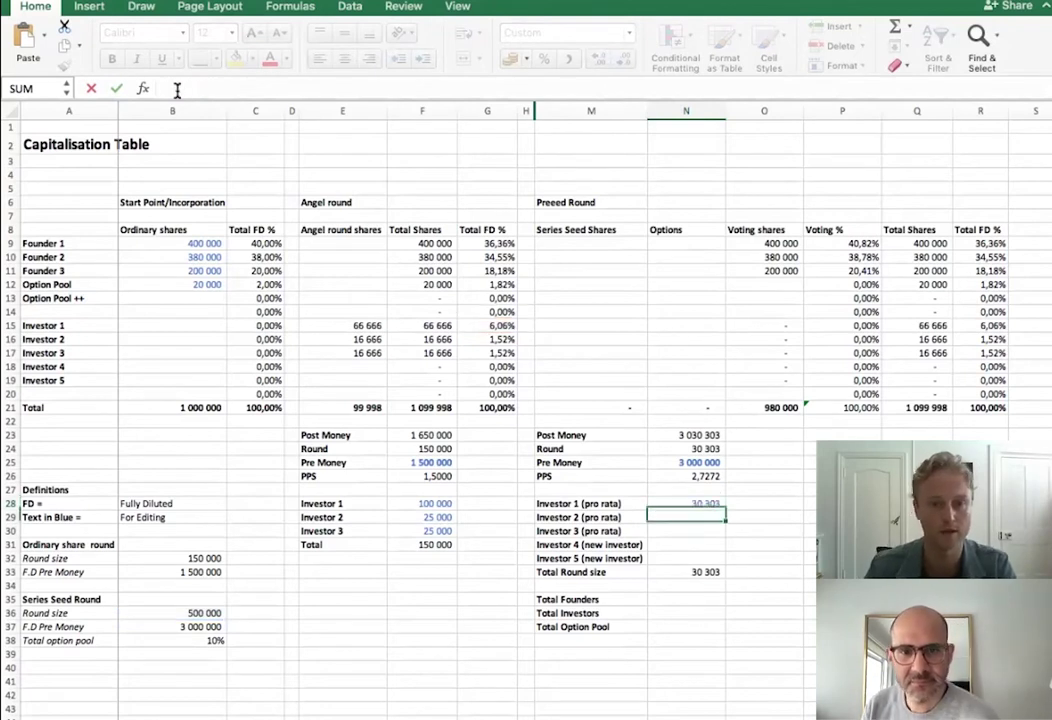
click(703, 504)
drag(724, 508, 718, 535)
click(764, 517)
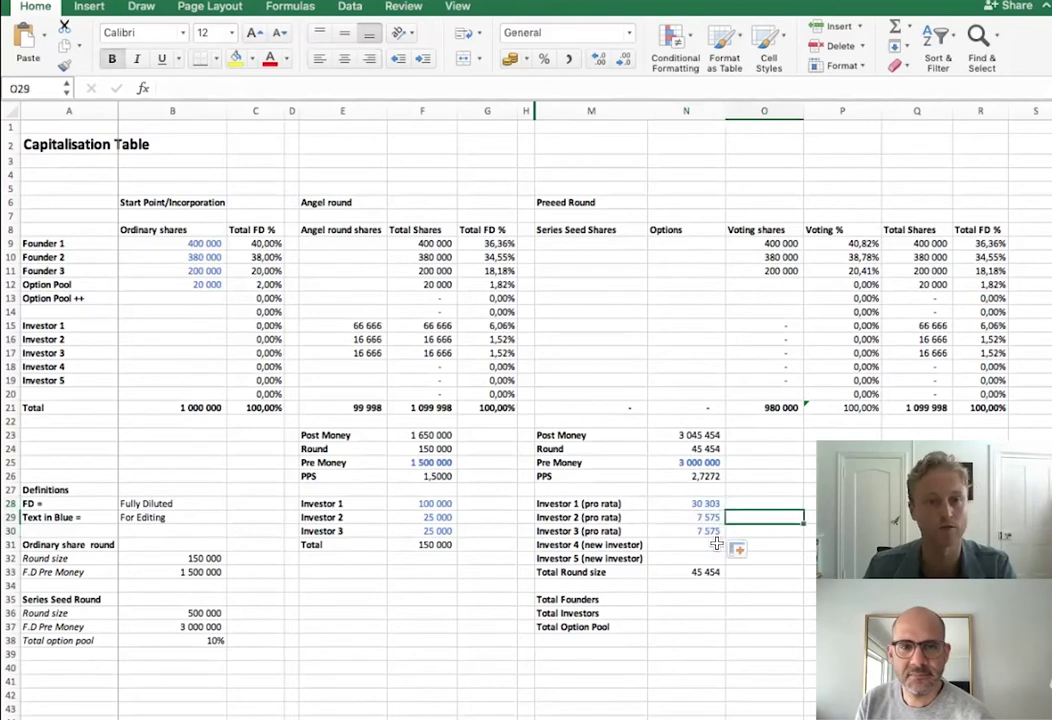
- Set the new Investor 4's investment in N31 to 250000
click(700, 546)
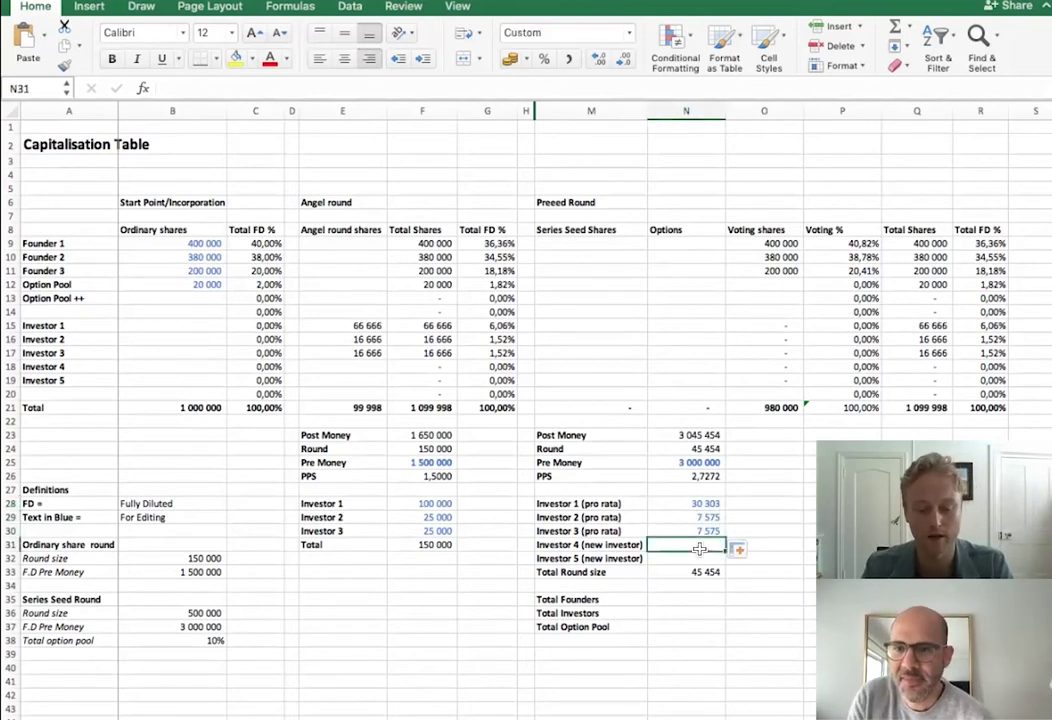
text(250000)
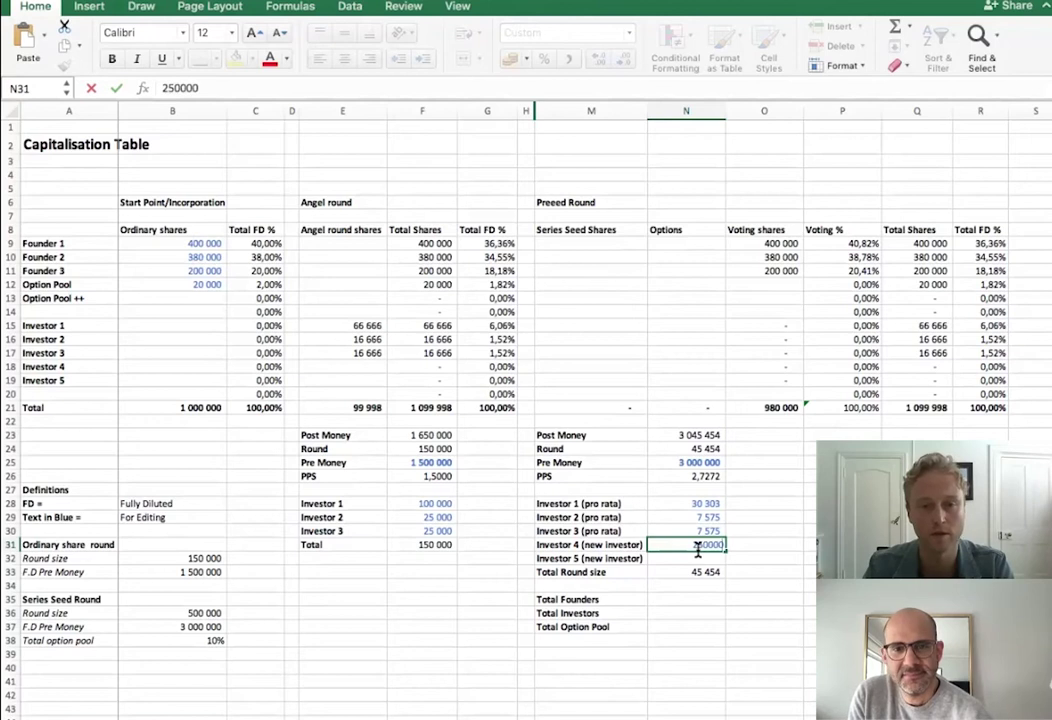
key(Return)
- Calculate the new Investor 5's investment in N32 as the rest of the round, B36 minus the sum of N28:N31
text(=)
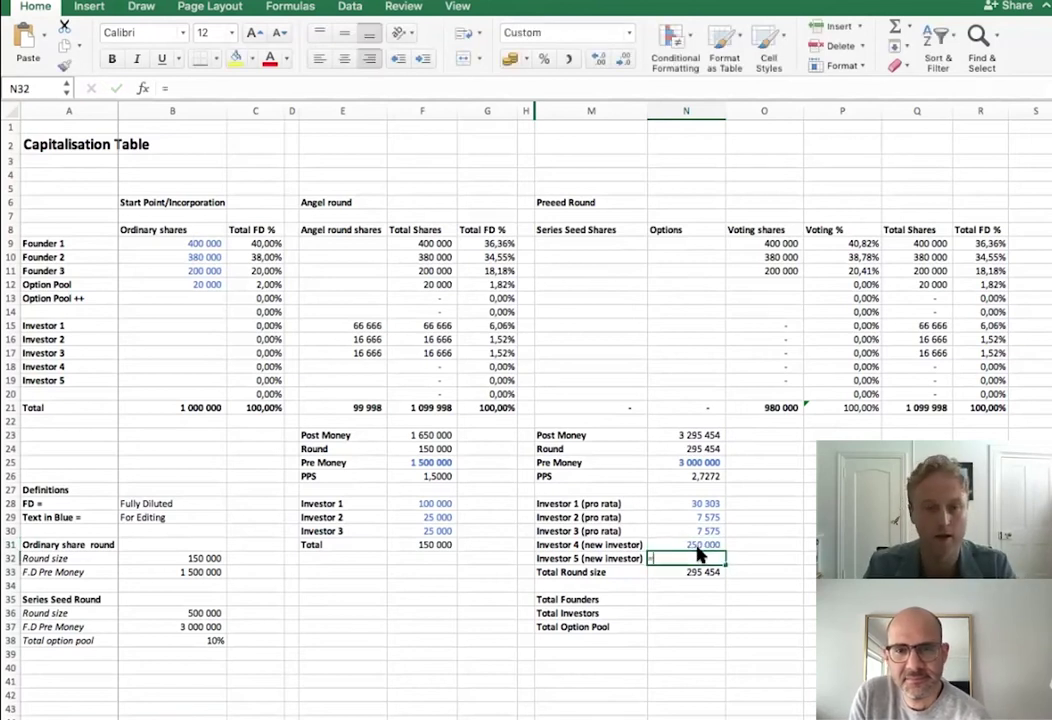
click(215, 614)
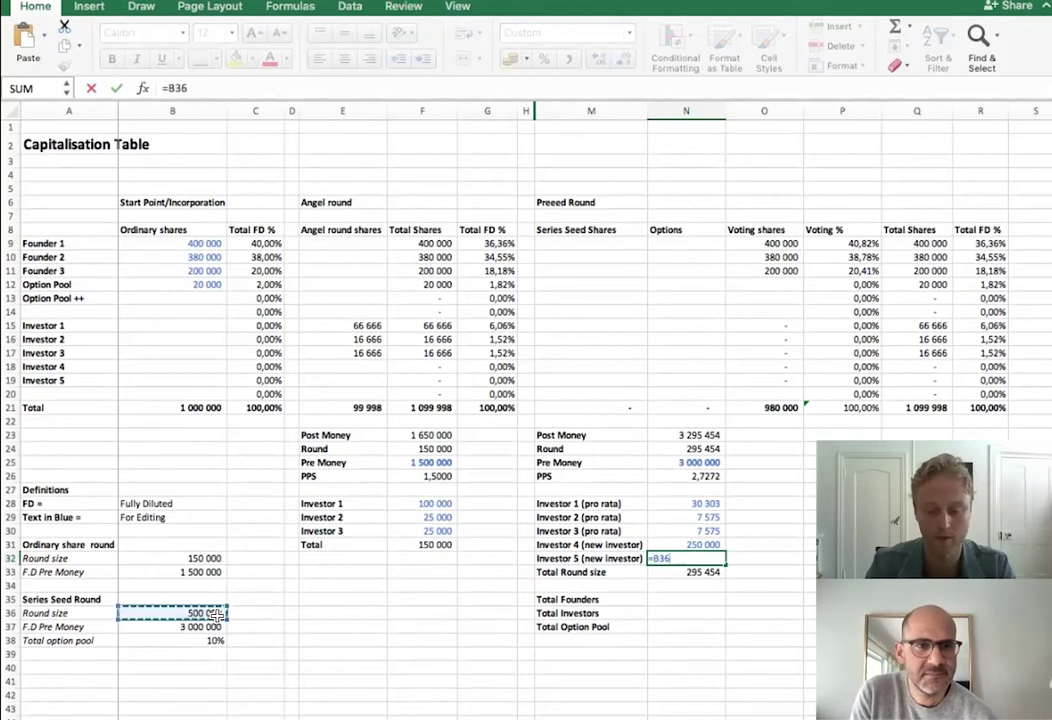
text(-sum()
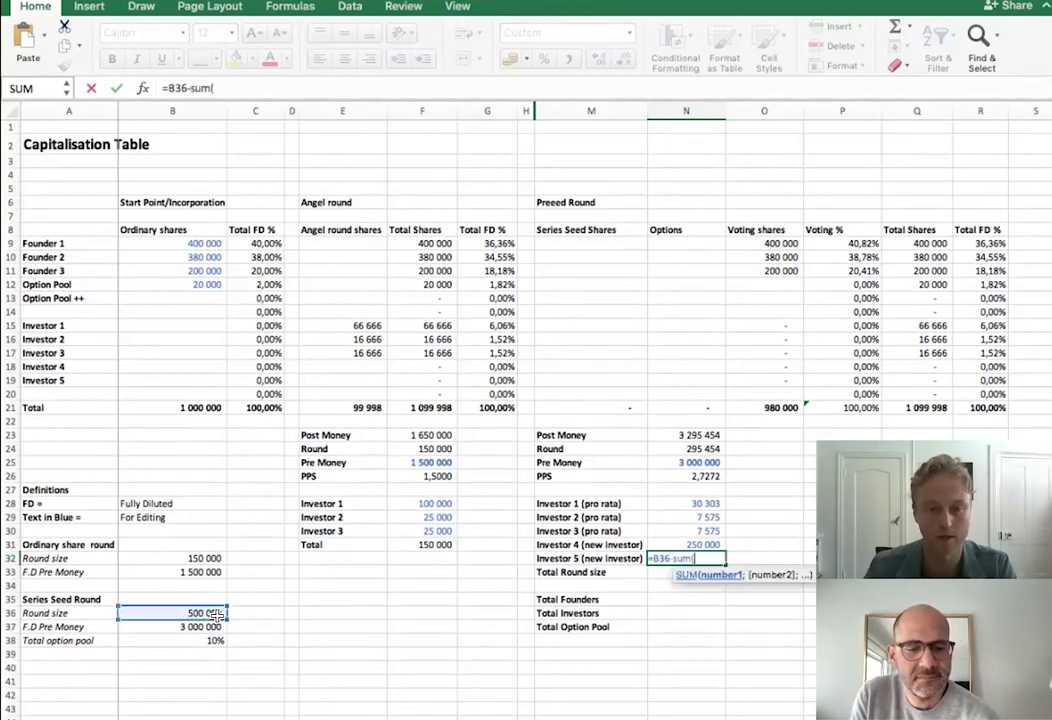
drag(695, 503, 693, 541)
text())
key(Return)
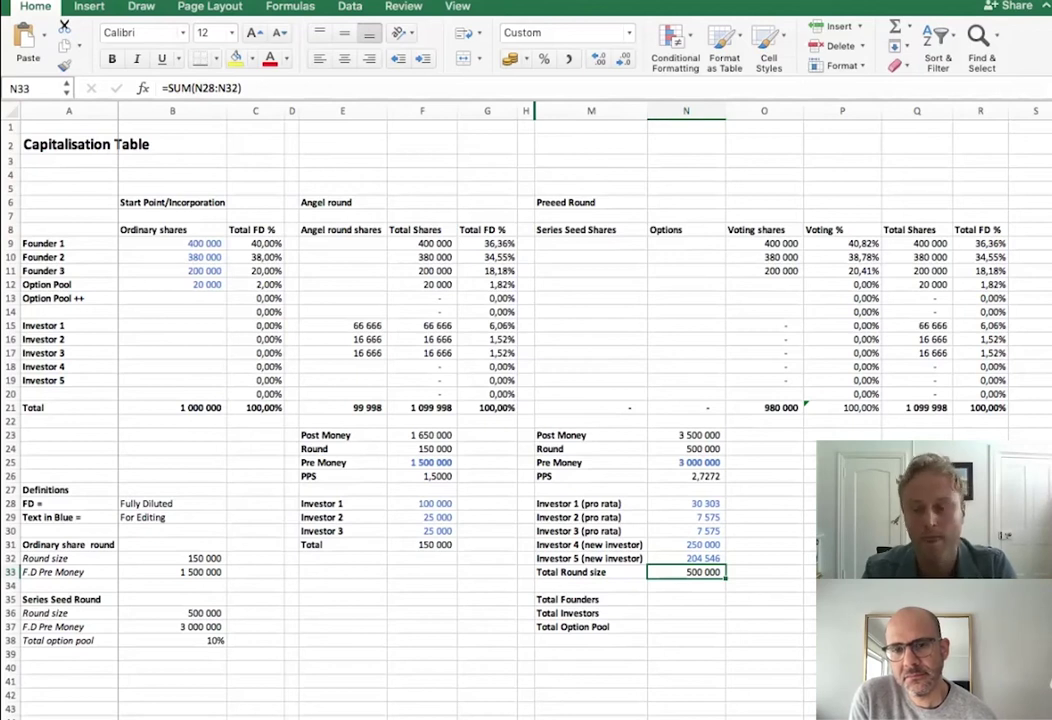
- Compare the share classes by highlighting the Ordinary shares, Angel round shares and Series Seed Shares column headings
click(576, 229)
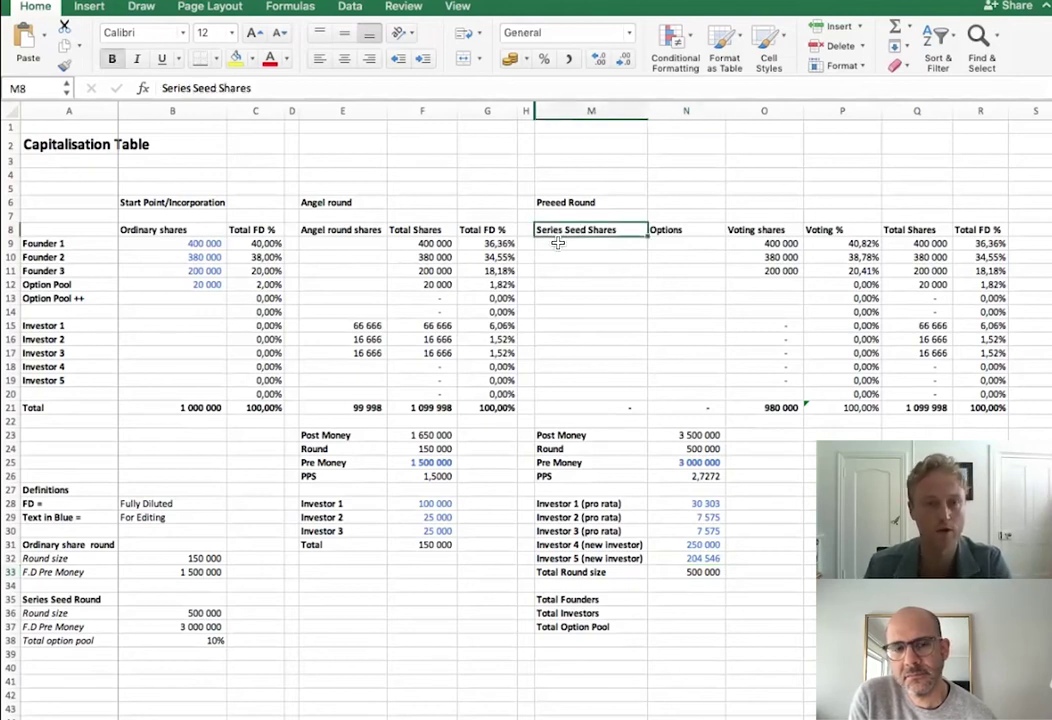
super+click(333, 229)
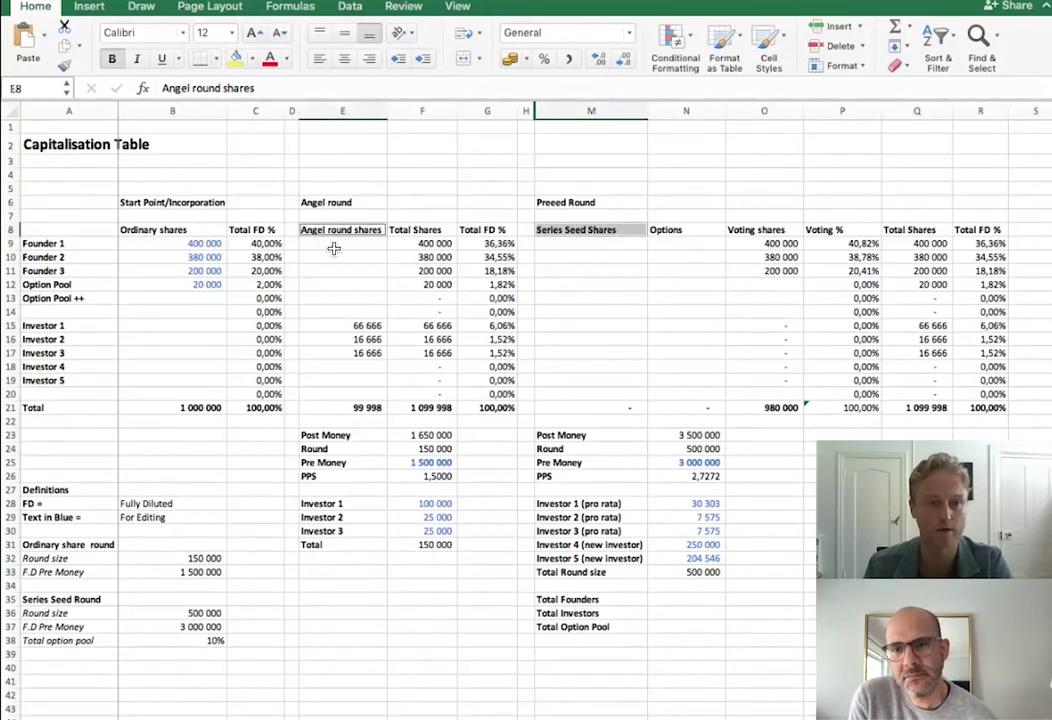
super+click(150, 231)
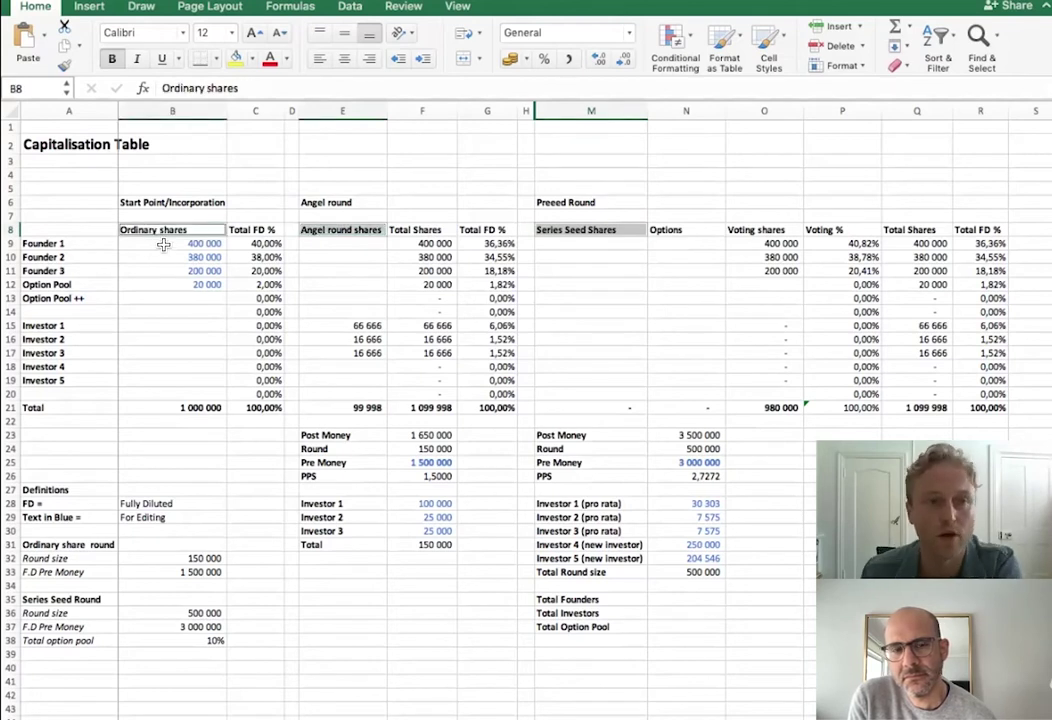
click(578, 300)
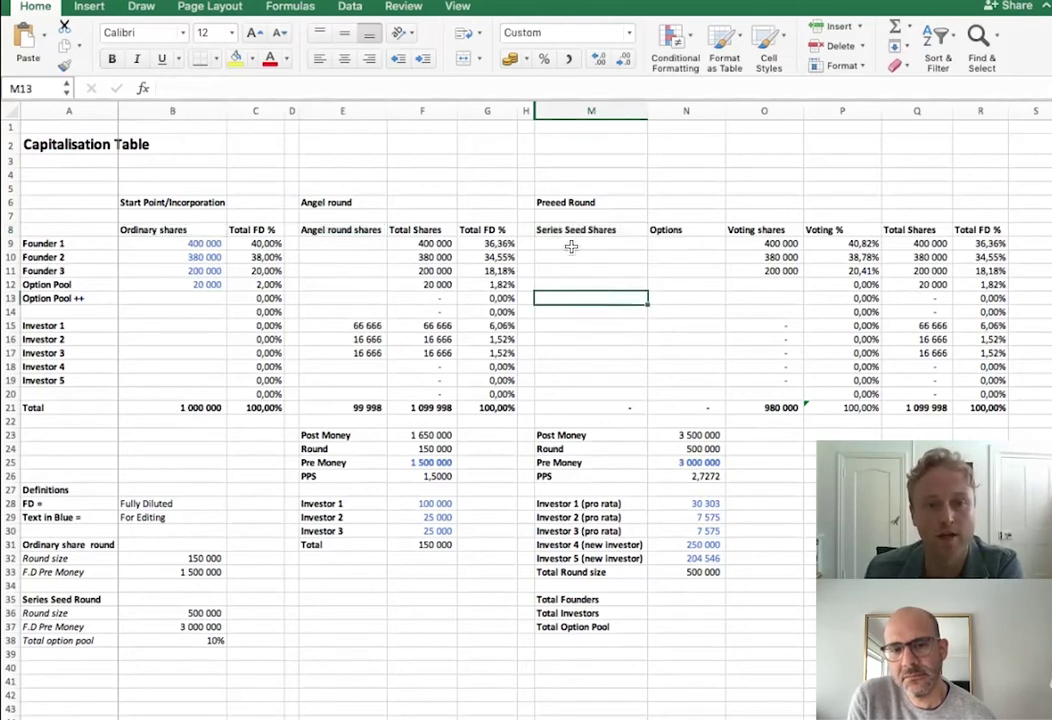
click(146, 230)
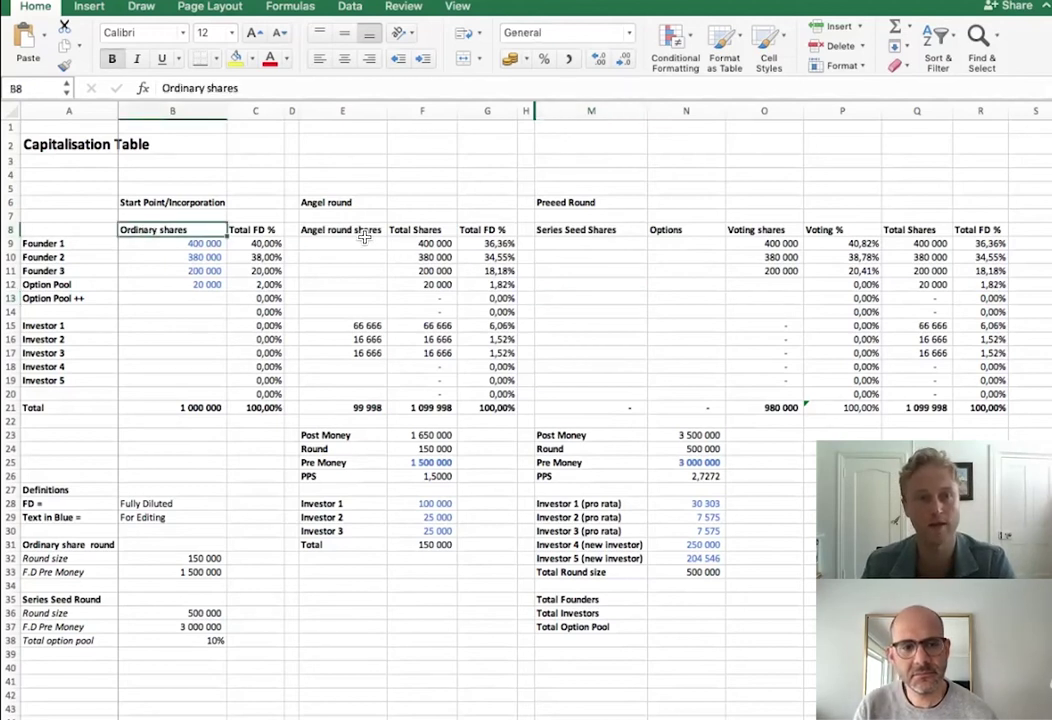
super+click(364, 236)
super+click(568, 233)
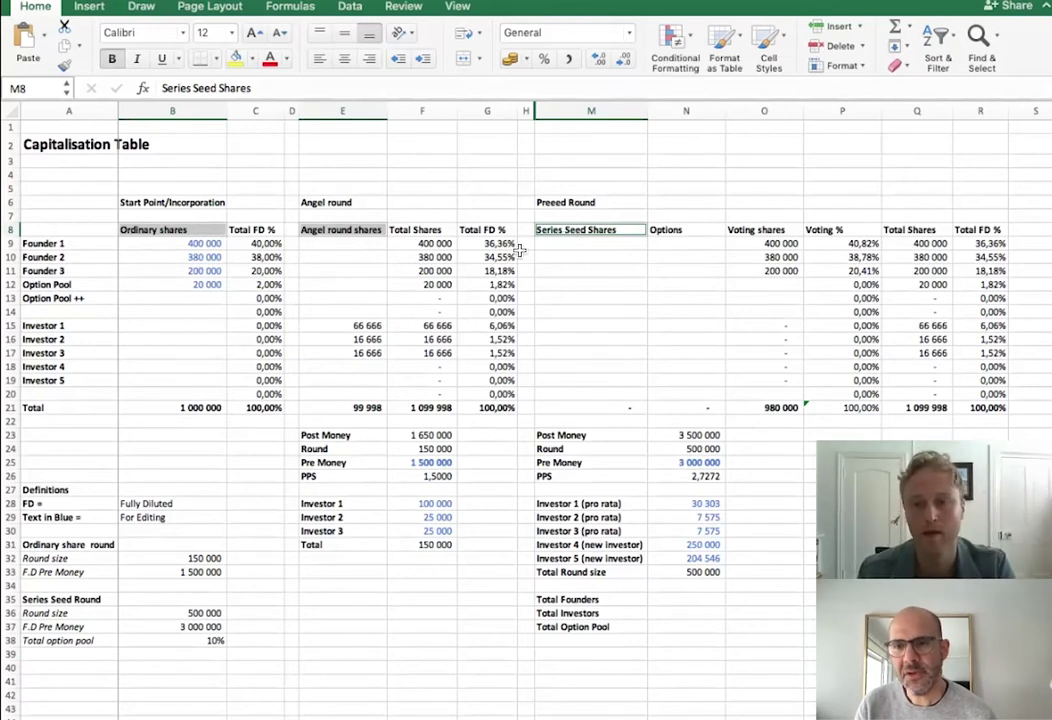
click(605, 315)
scroll(599, 309, down, 1)
scroll(598, 308, down, 1)
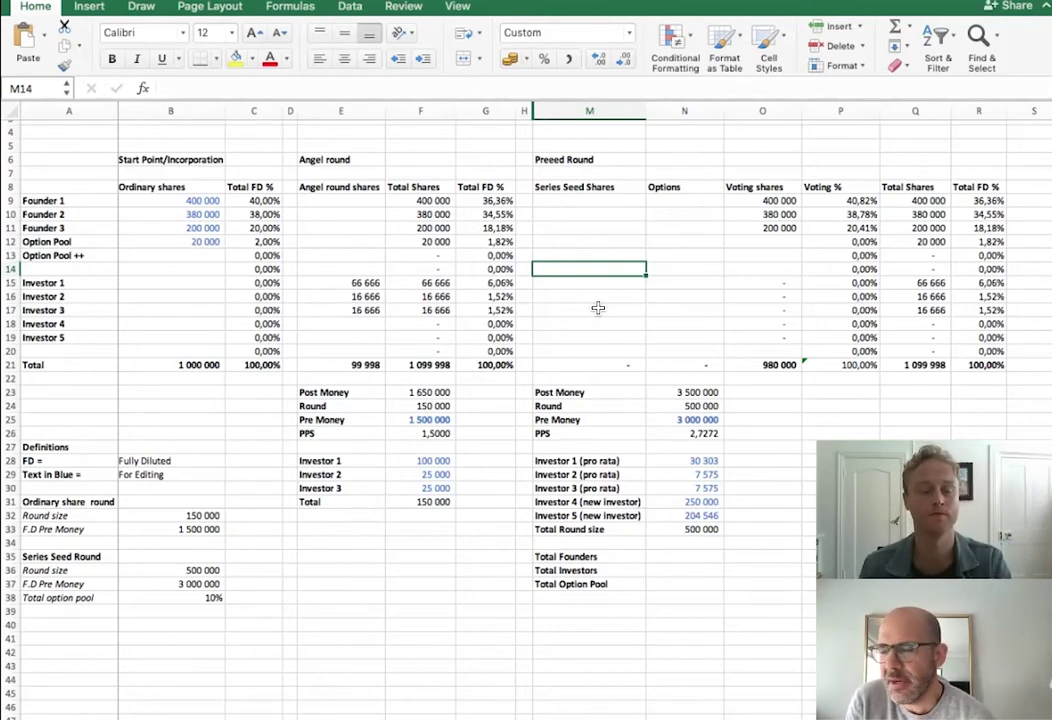
scroll(597, 308, down, 2)
scroll(597, 308, up, 3)
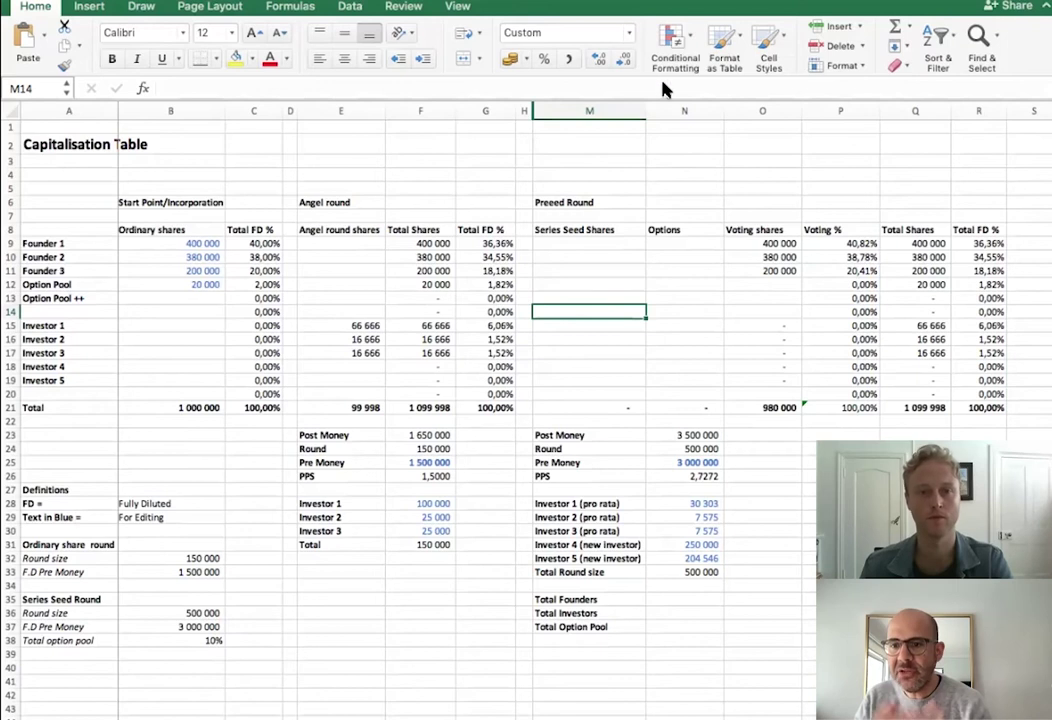
click(614, 330)
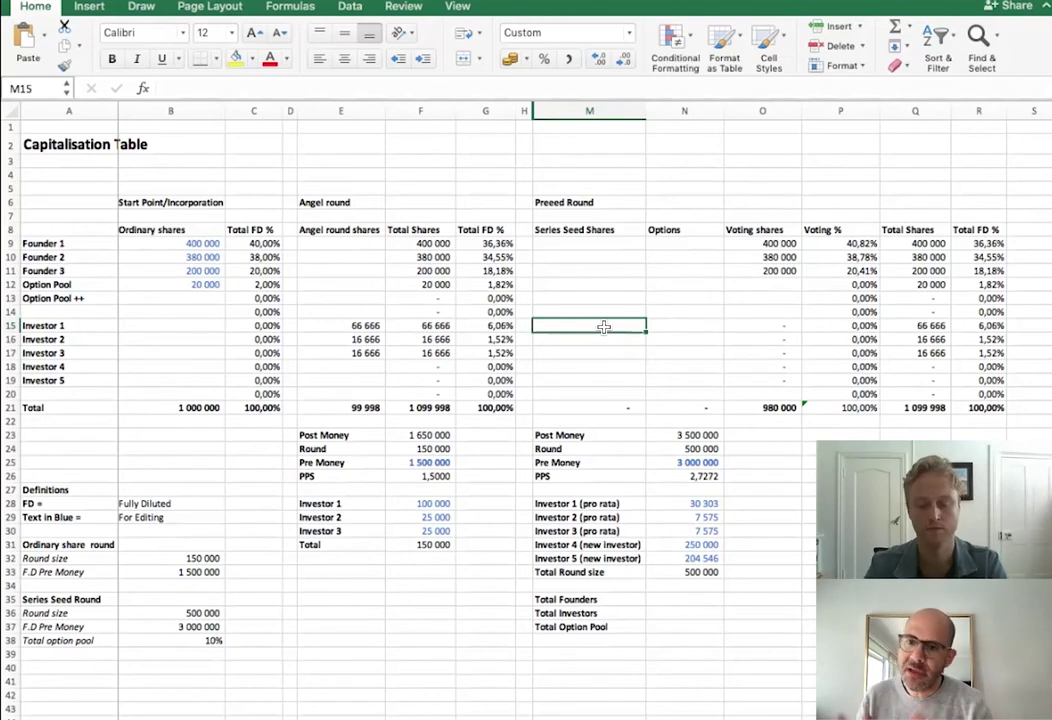
text(=)
key(Escape)
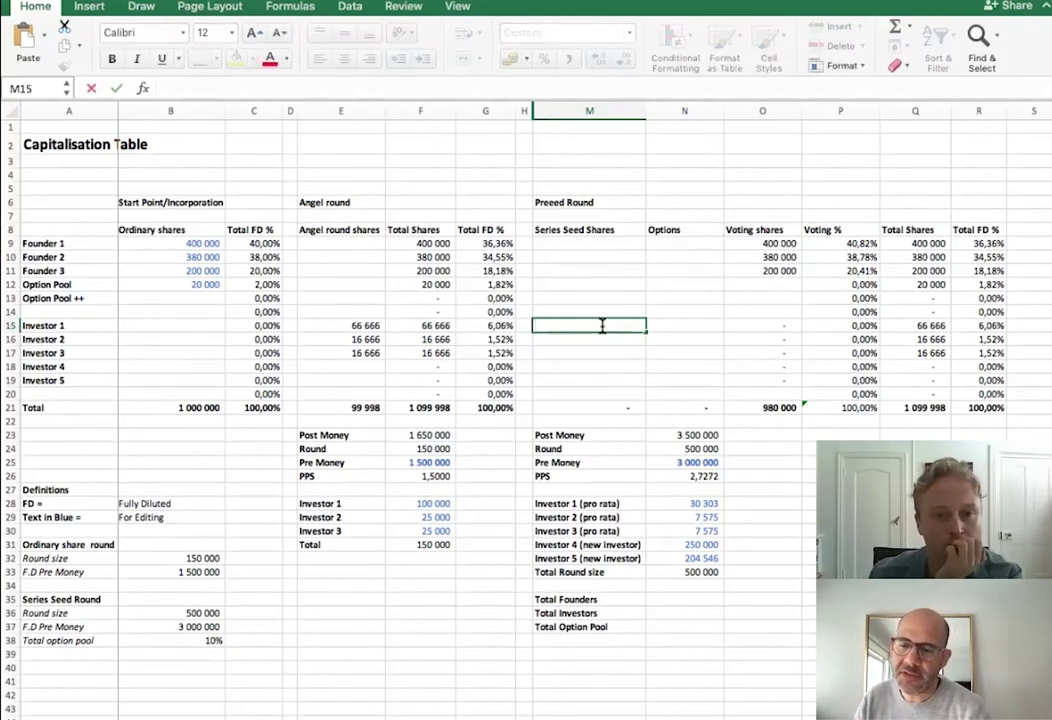
click(603, 342)
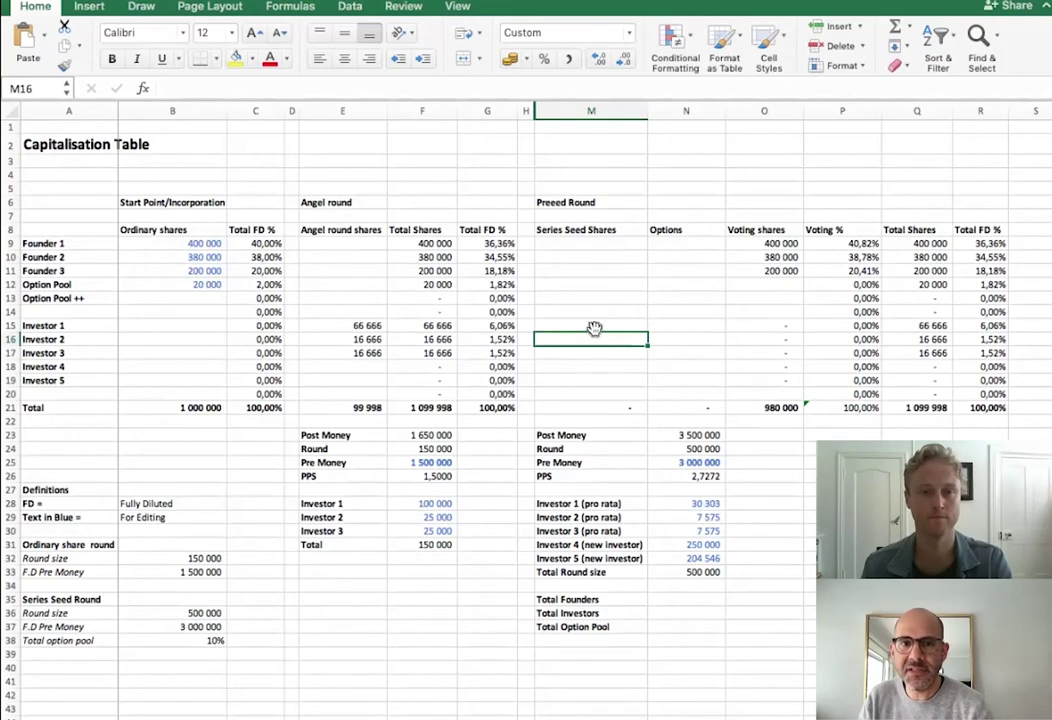
- Calculate Investor 1's Series Seed Shares in M15 by dividing investment N28 by price per share N26, rounded down to 0 decimals
click(595, 327)
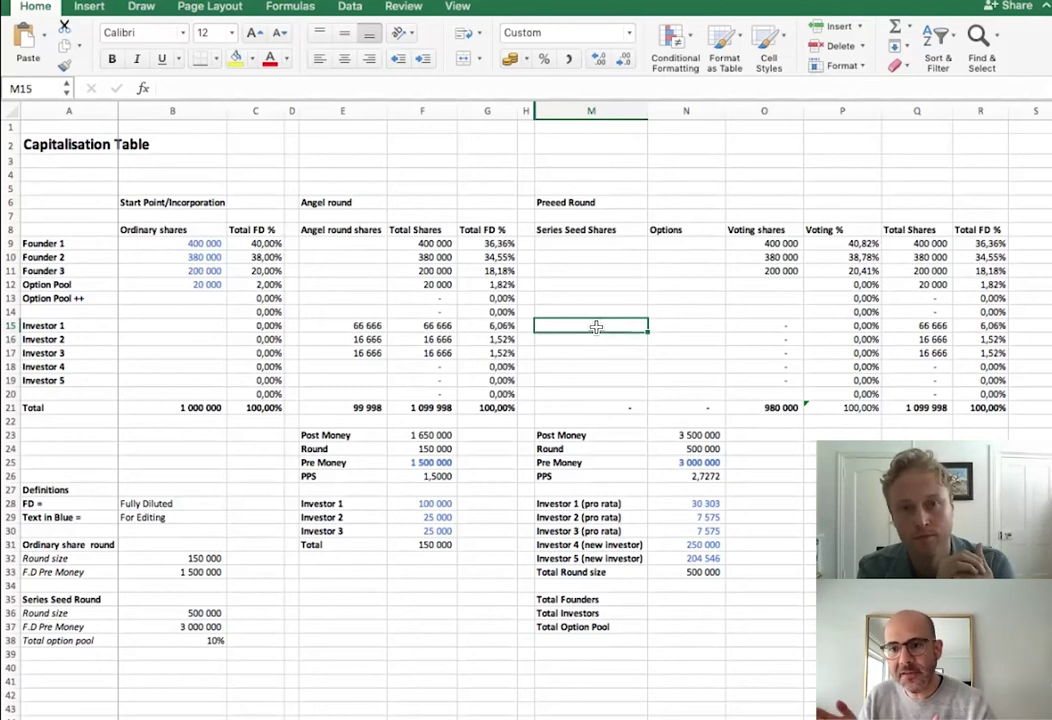
text(=)
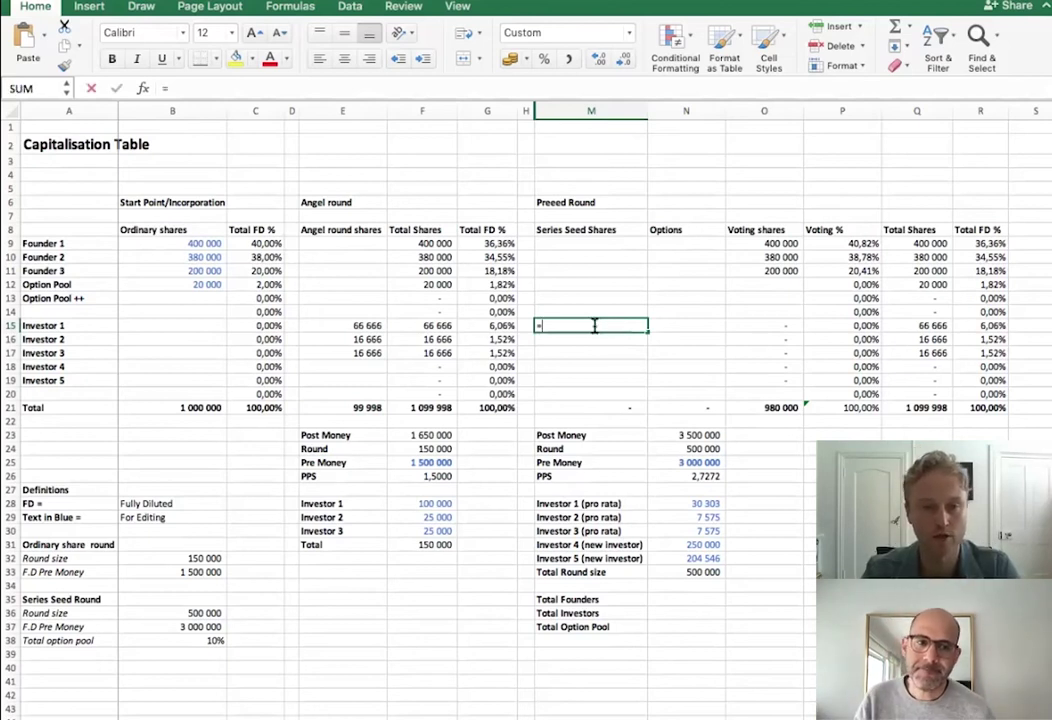
text(round)
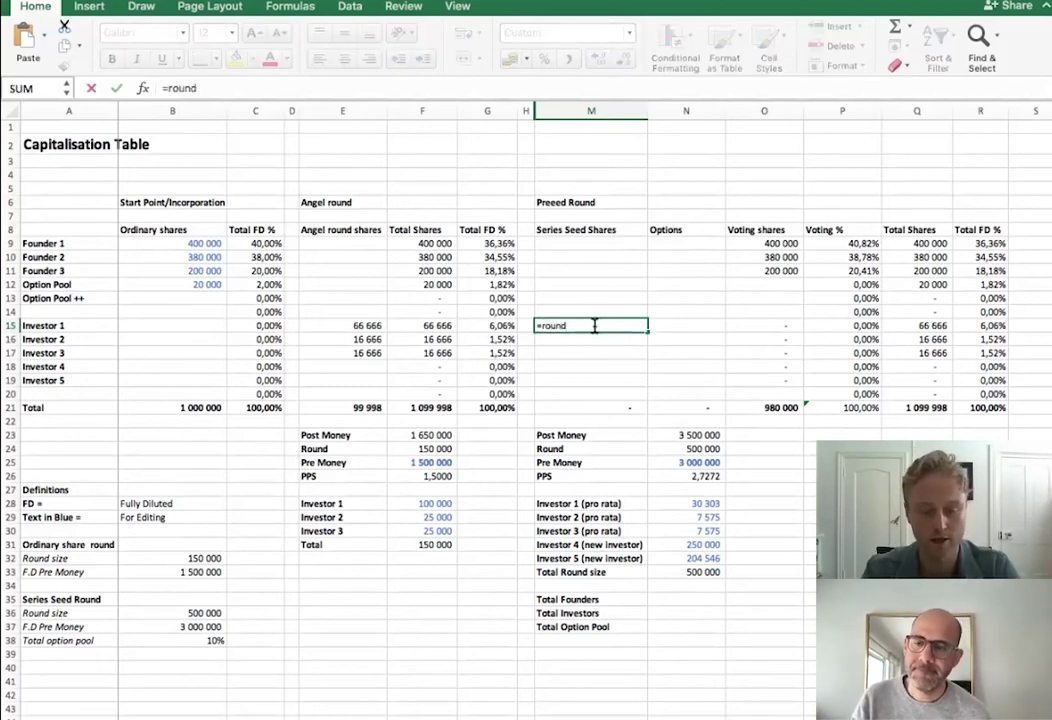
text(down()
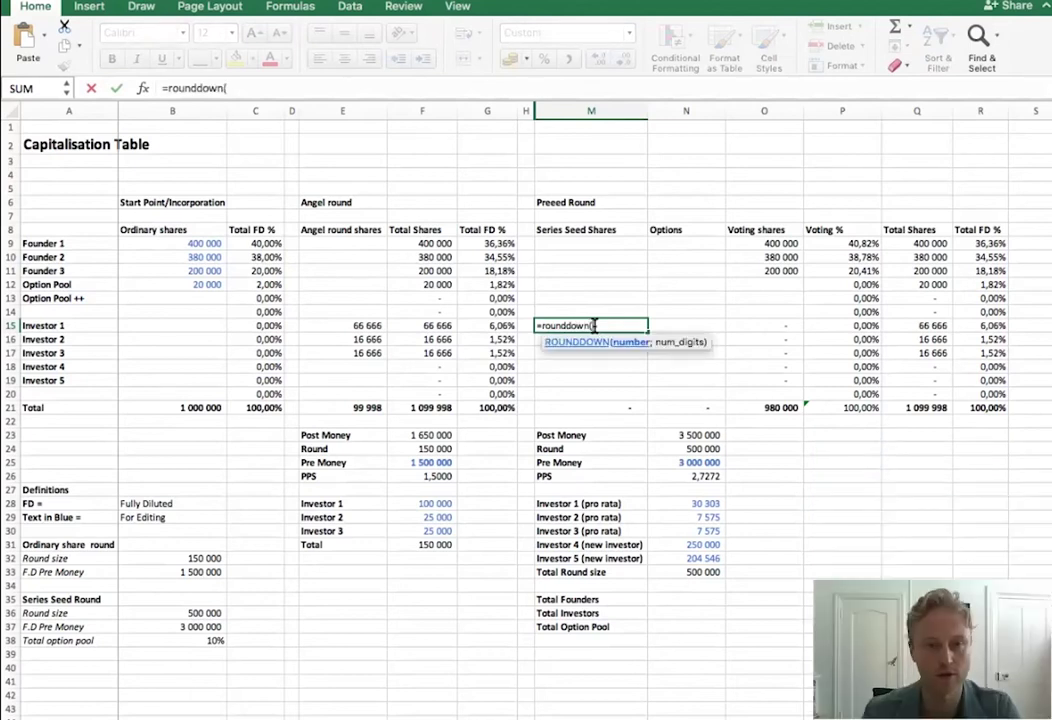
click(707, 505)
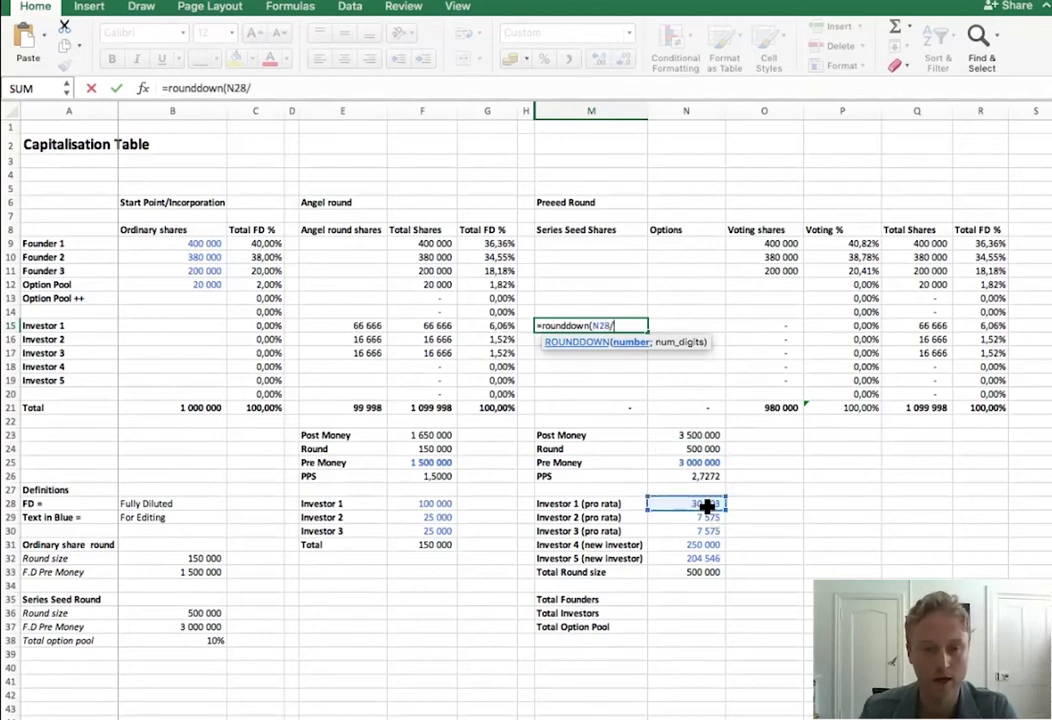
text(/)
click(707, 477)
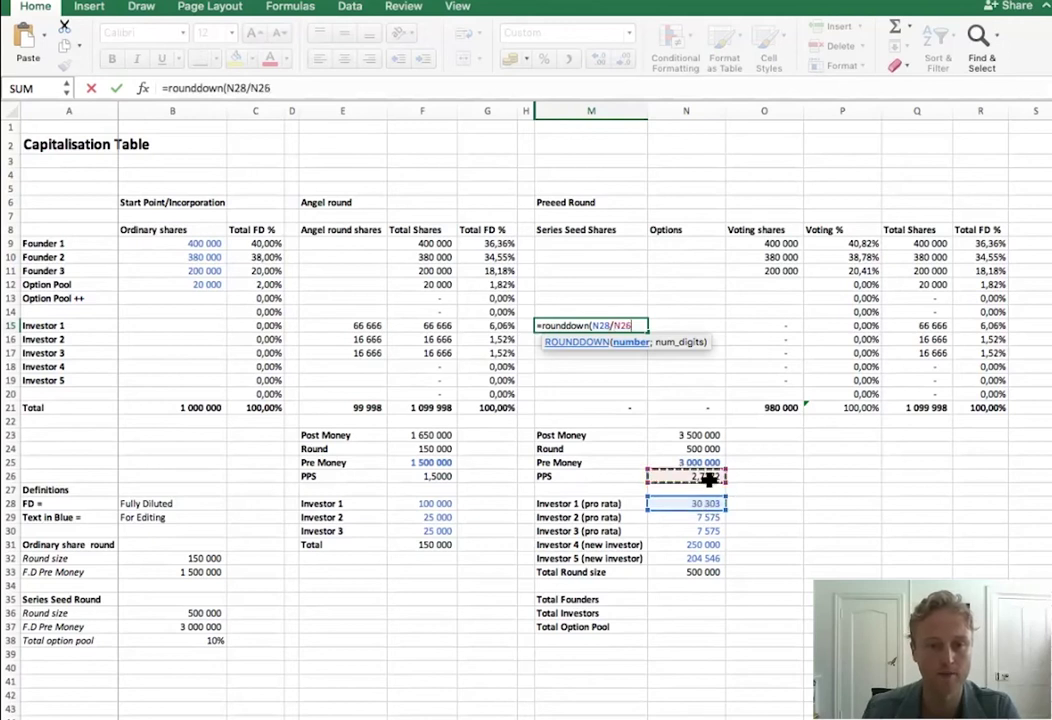
click(299, 94)
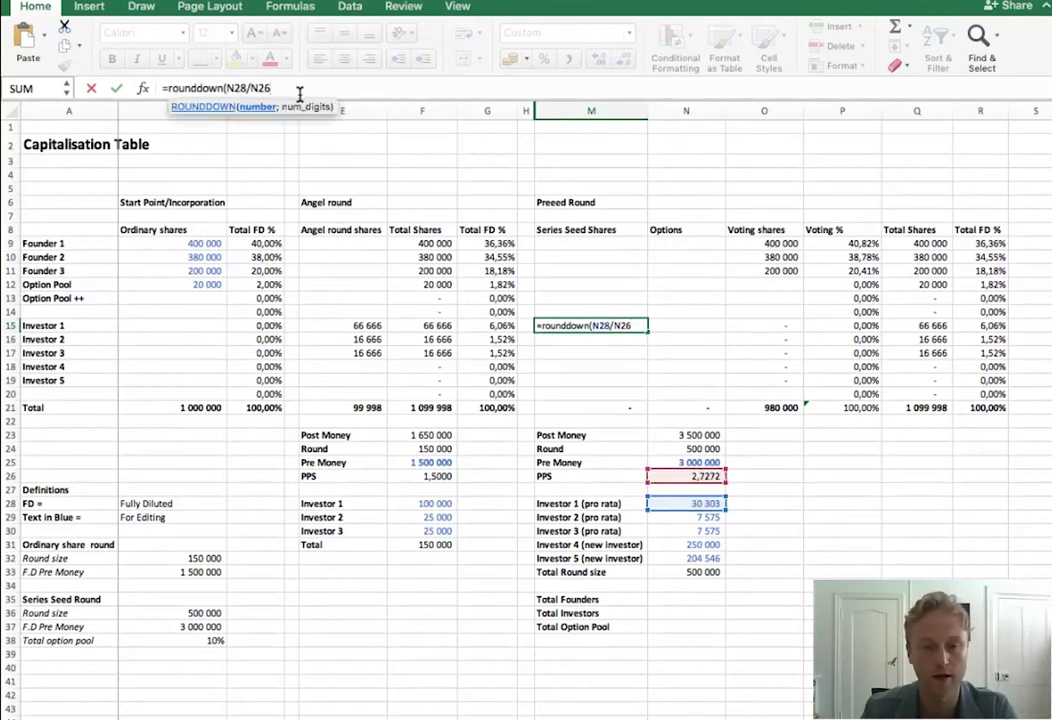
text(;0))
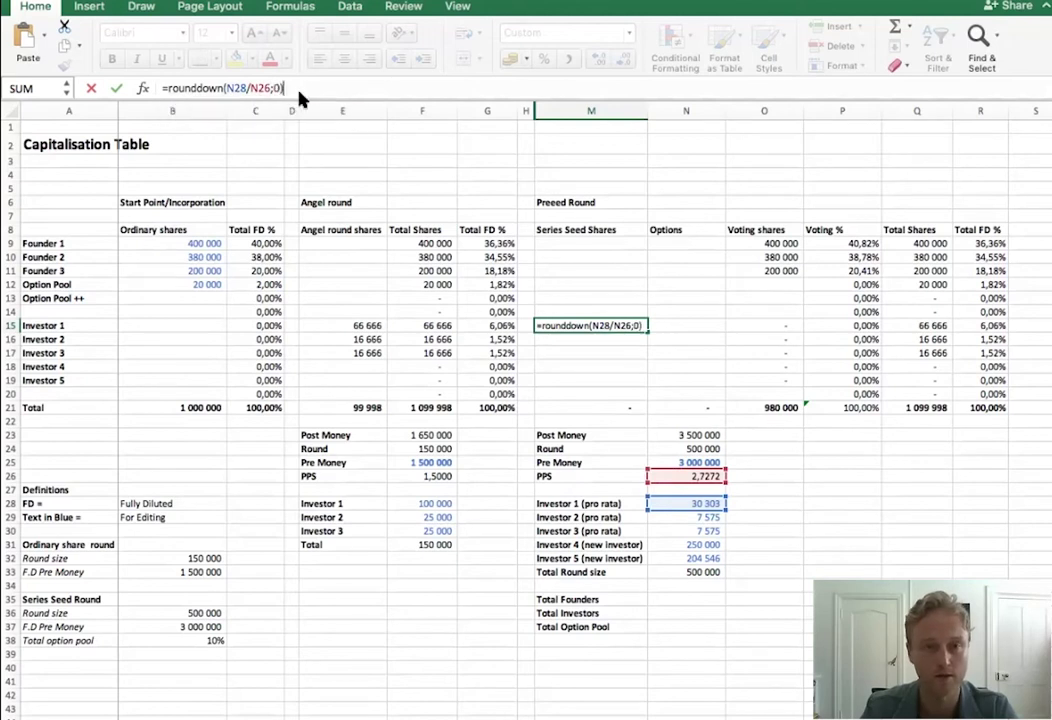
key(Return)
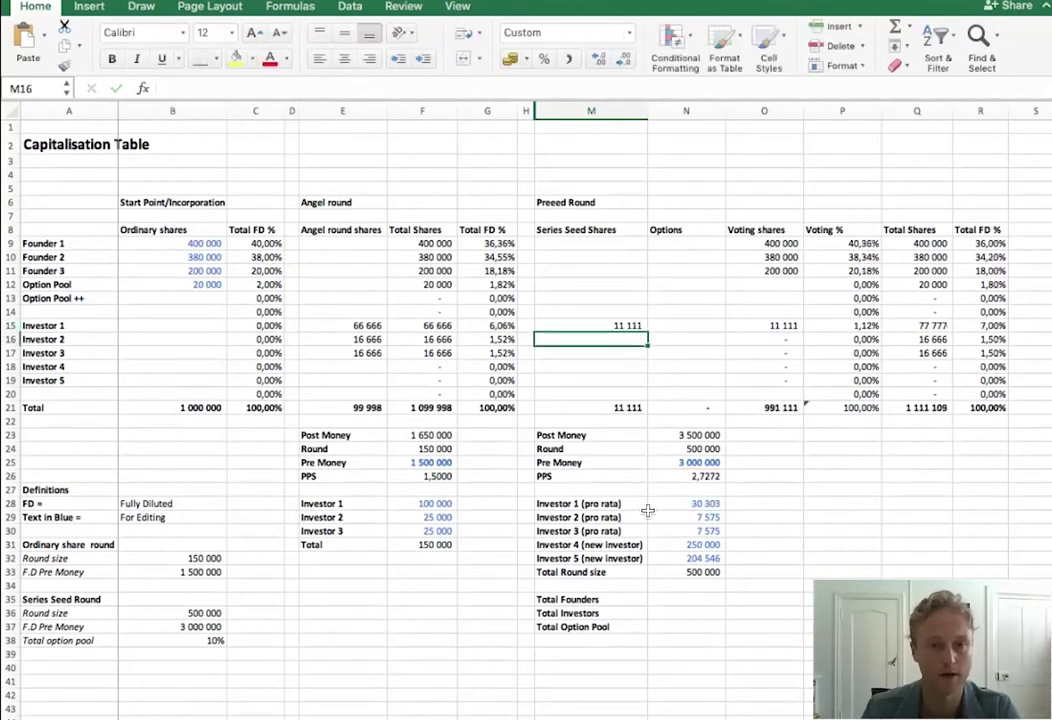
- Lock the N26 price per share reference in Investor 1's Series Seed Shares formula and fill it down to Investor 5
click(602, 327)
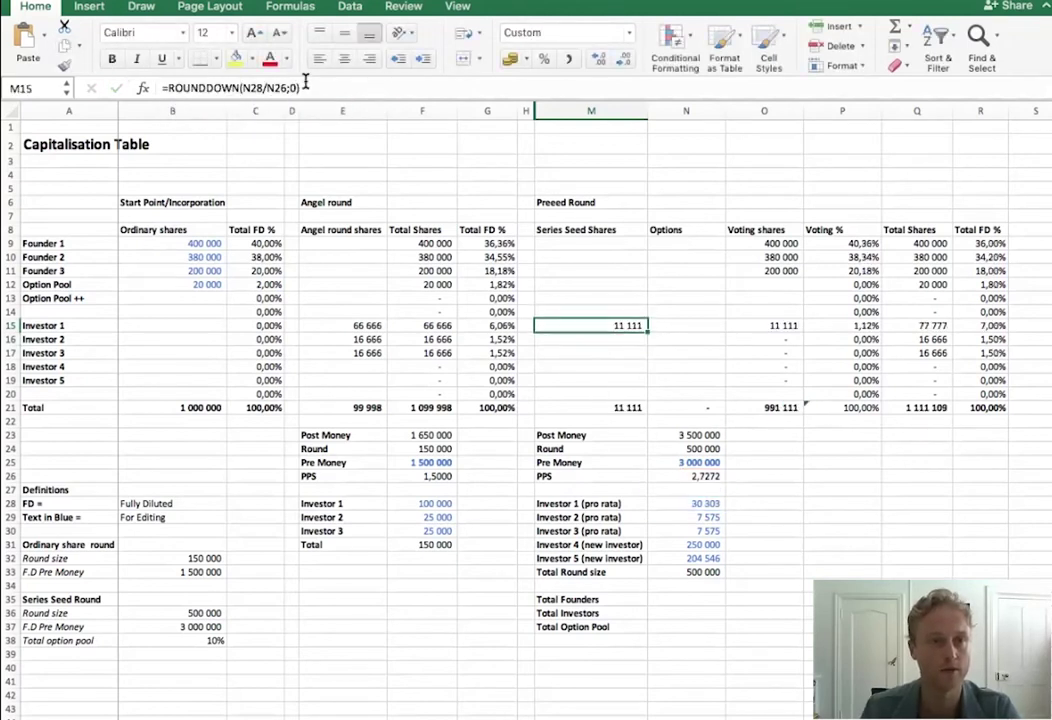
click(267, 88)
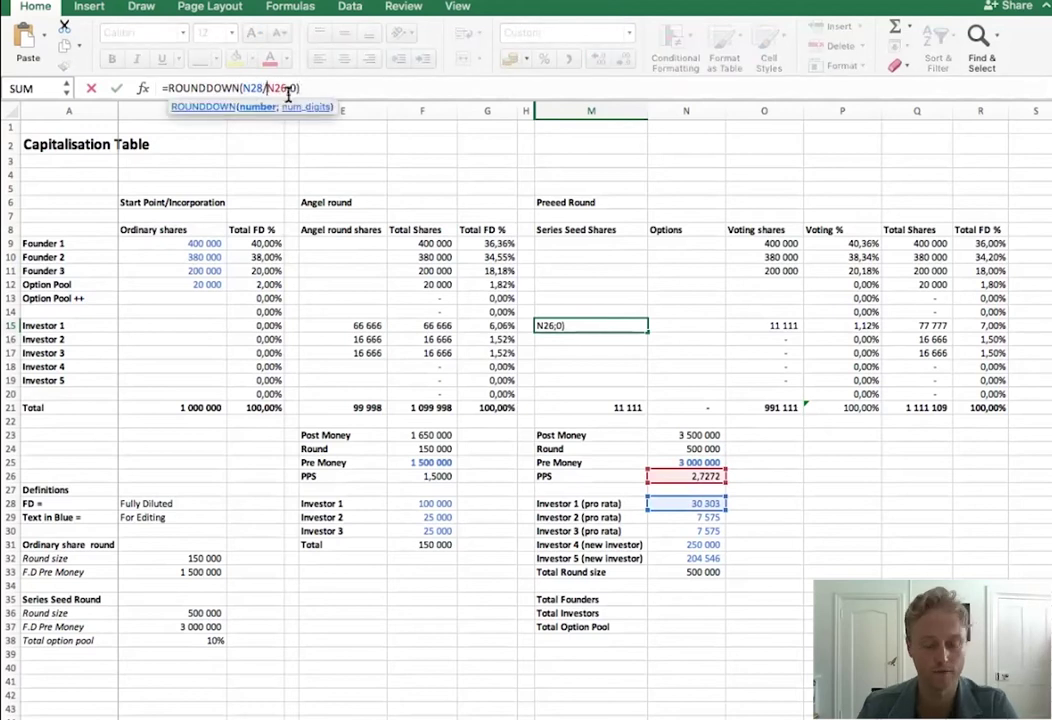
text($N$)
key(Return)
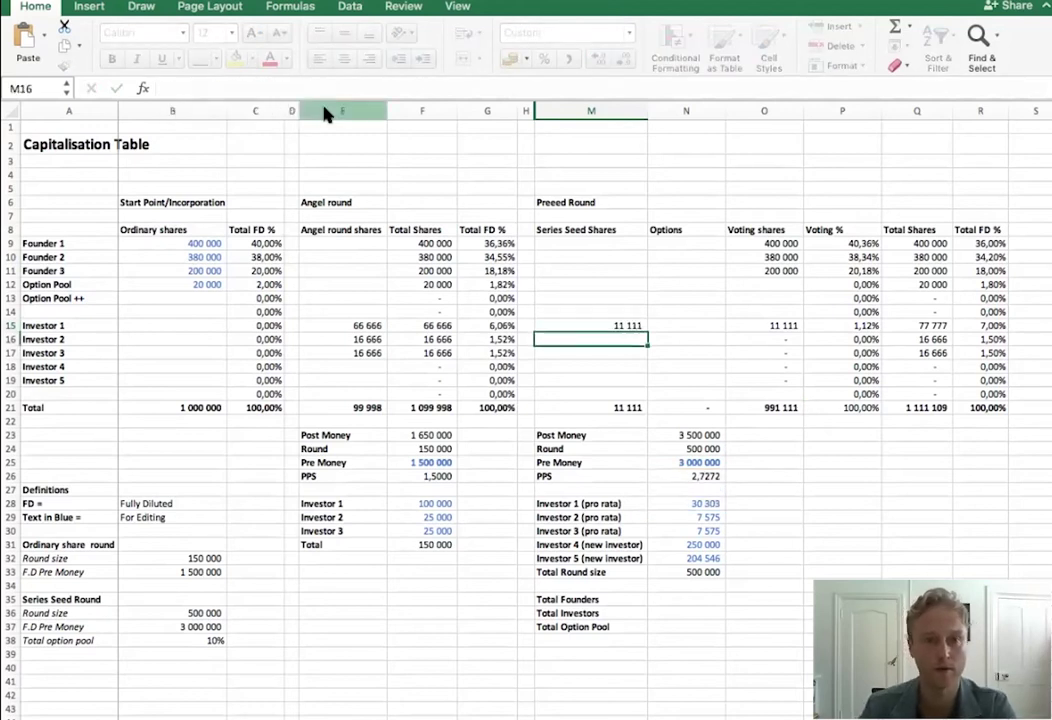
click(622, 325)
drag(648, 331, 646, 382)
click(683, 371)
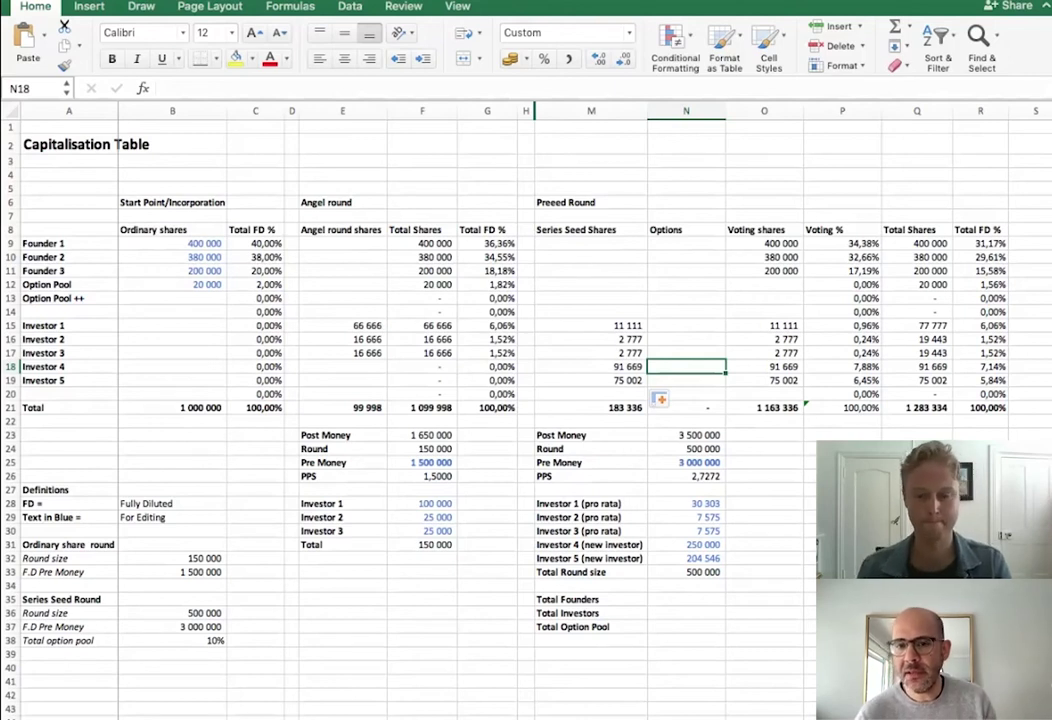
click(787, 396)
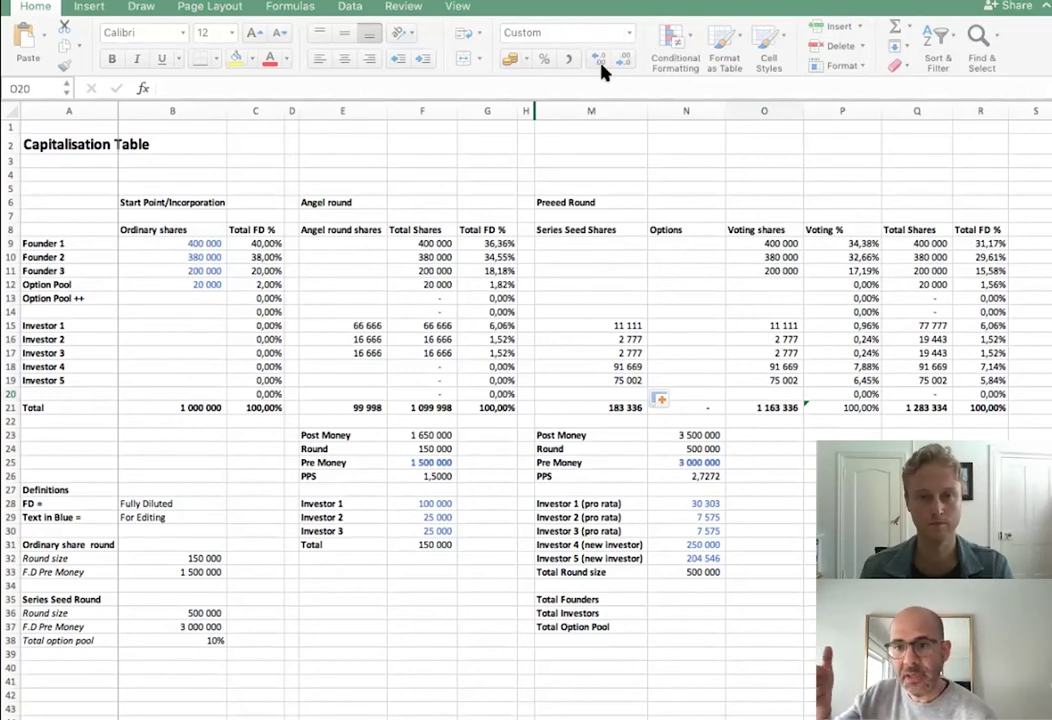
- Unhide the columns between H and M that hold the Option Pool Expansion section
click(527, 112)
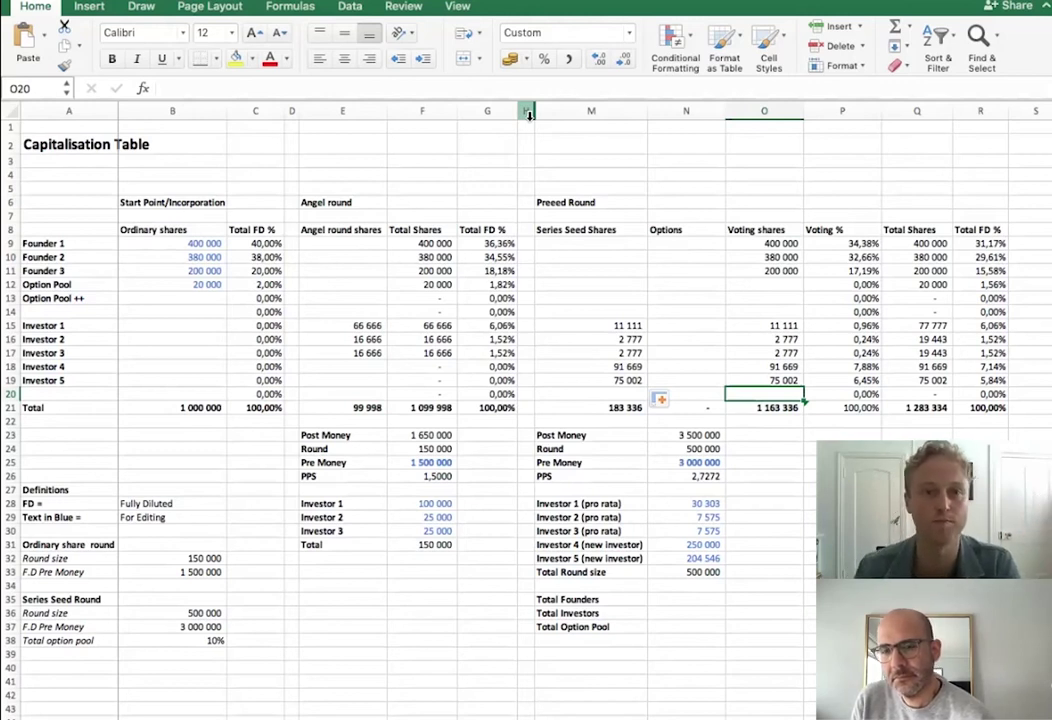
click(566, 113)
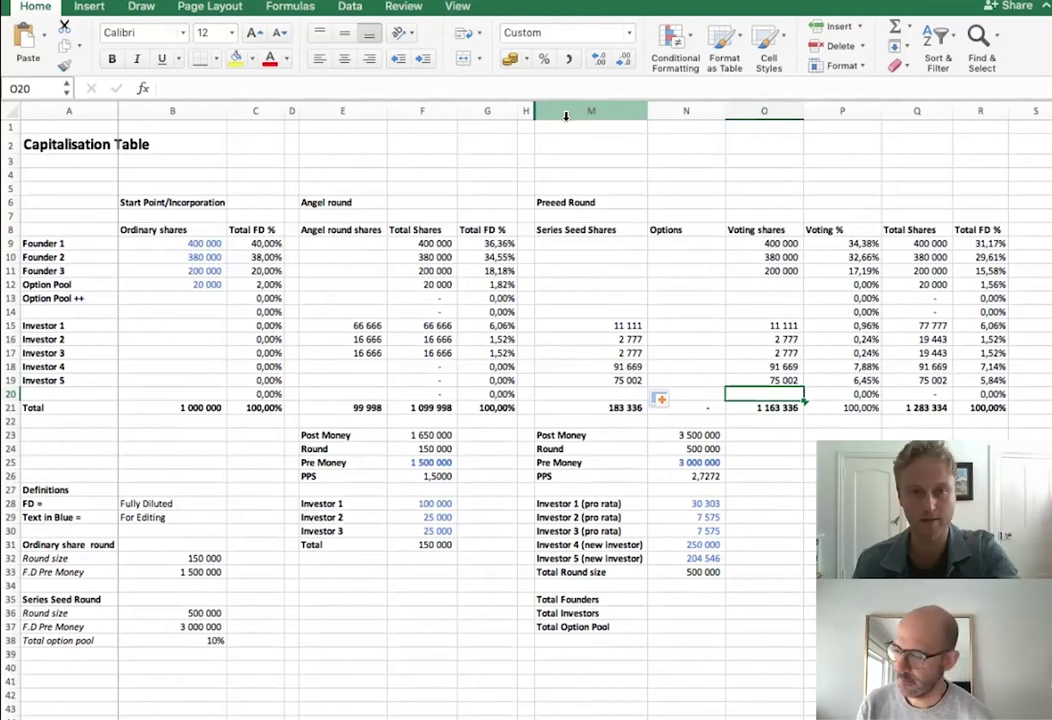
click(560, 112)
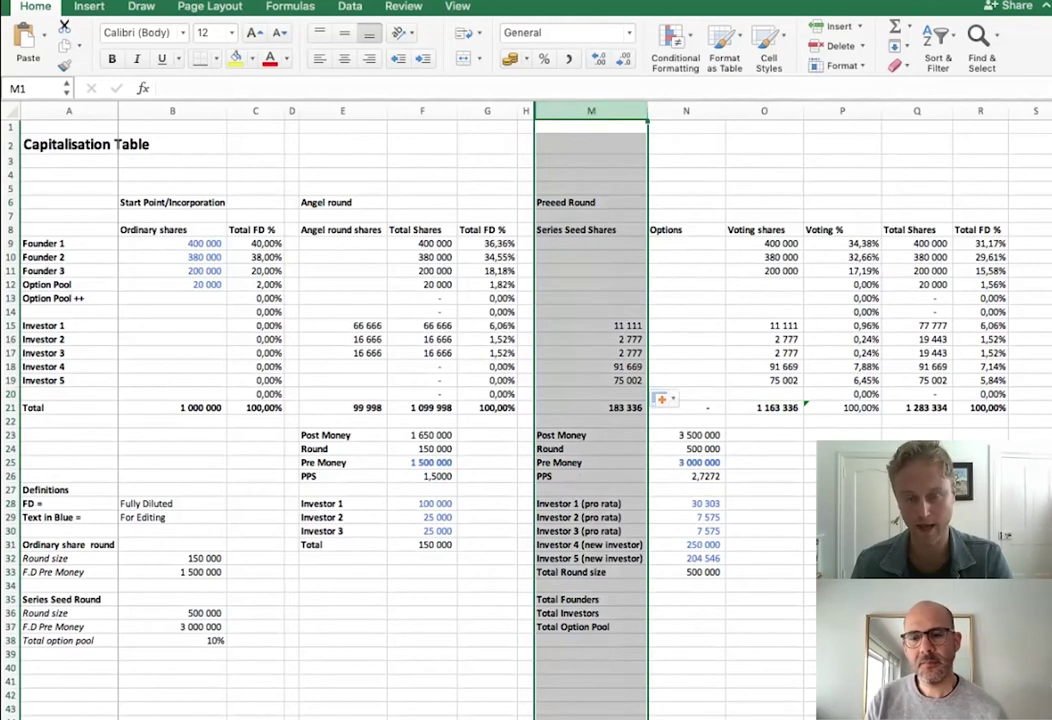
click(685, 407)
click(537, 112)
drag(527, 113, 554, 113)
right_click(556, 113)
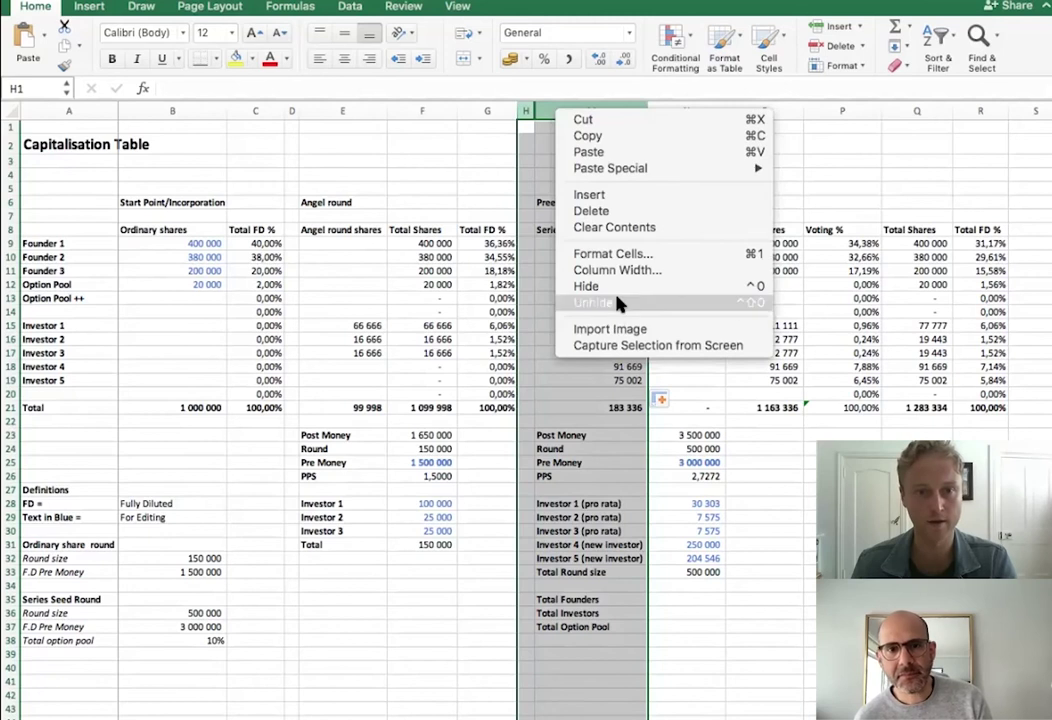
click(618, 303)
click(617, 298)
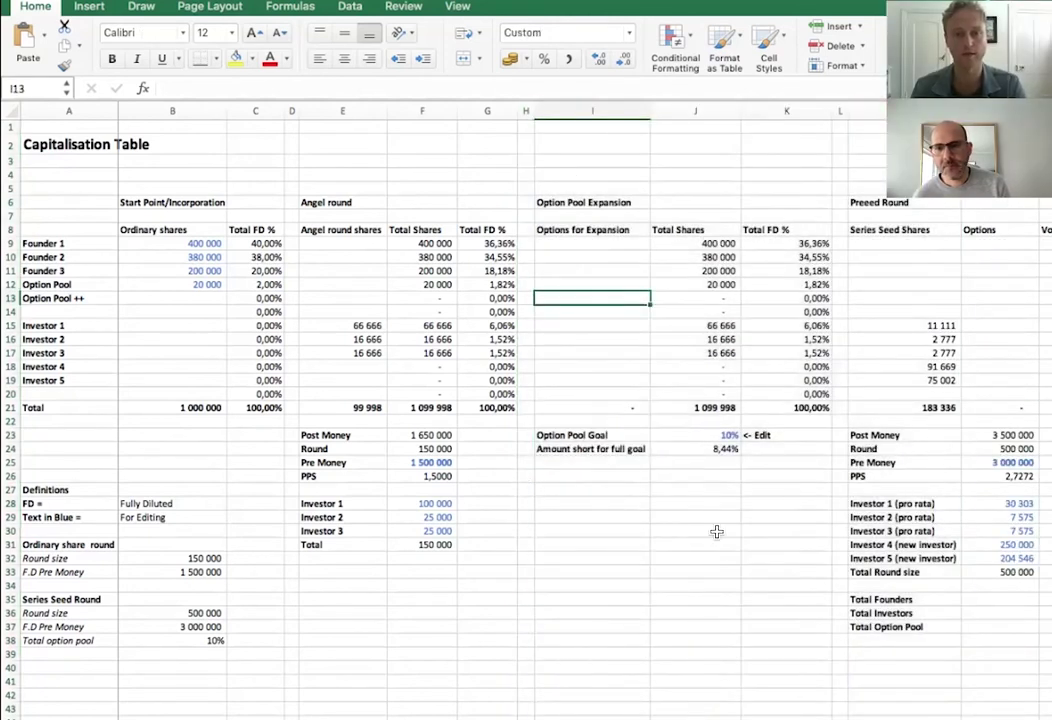
- Examine the Option Pool Expansion section alongside the Angel round and the Series Seed Shares column
scroll(686, 357, right, 3)
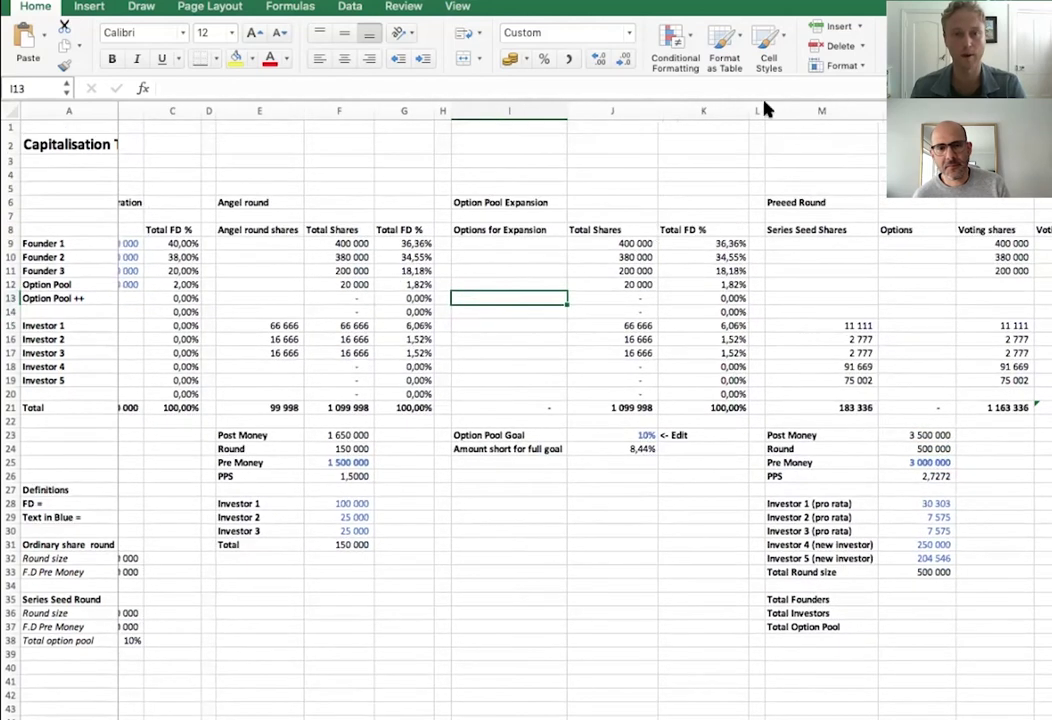
click(827, 111)
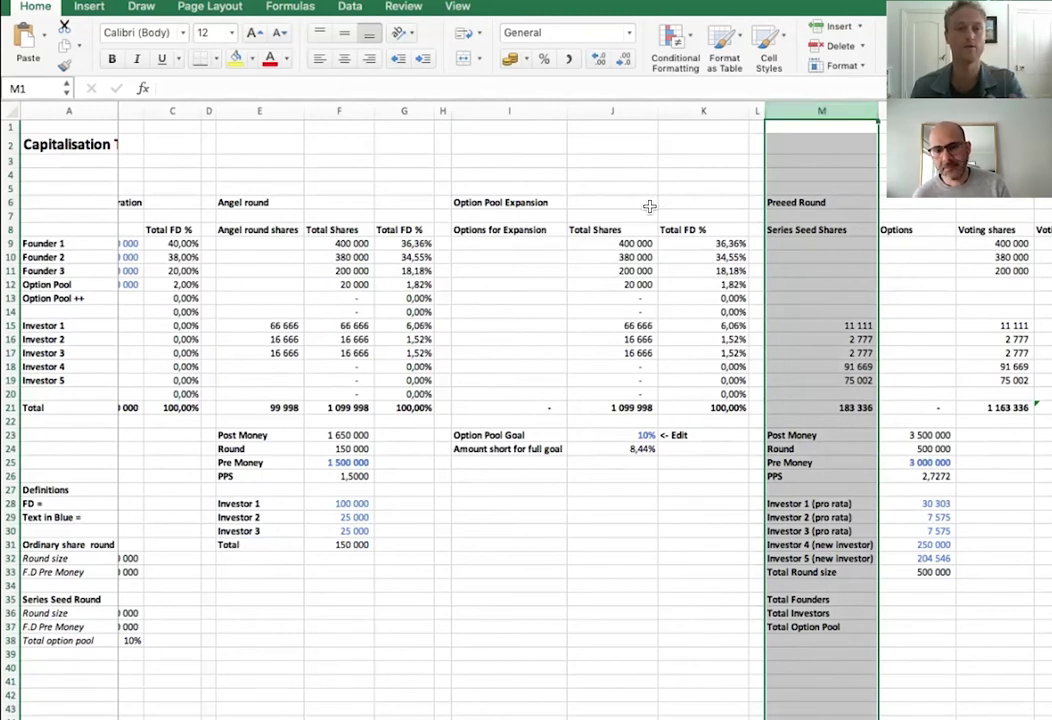
click(672, 353)
scroll(650, 340, left, 3)
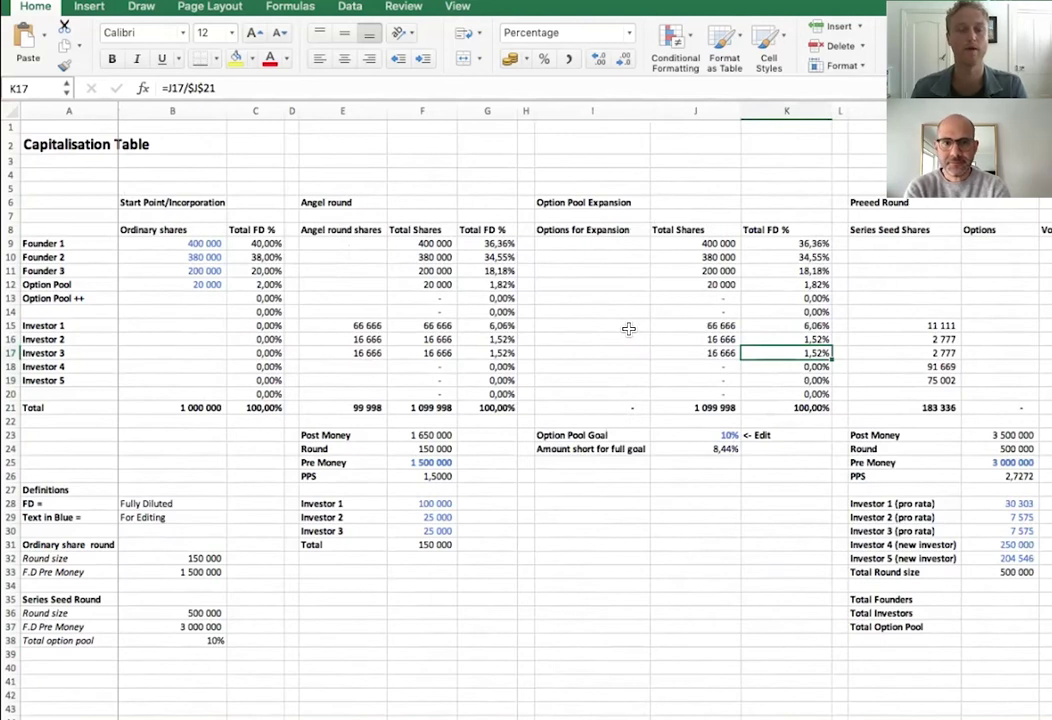
scroll(178, 657, right, 1)
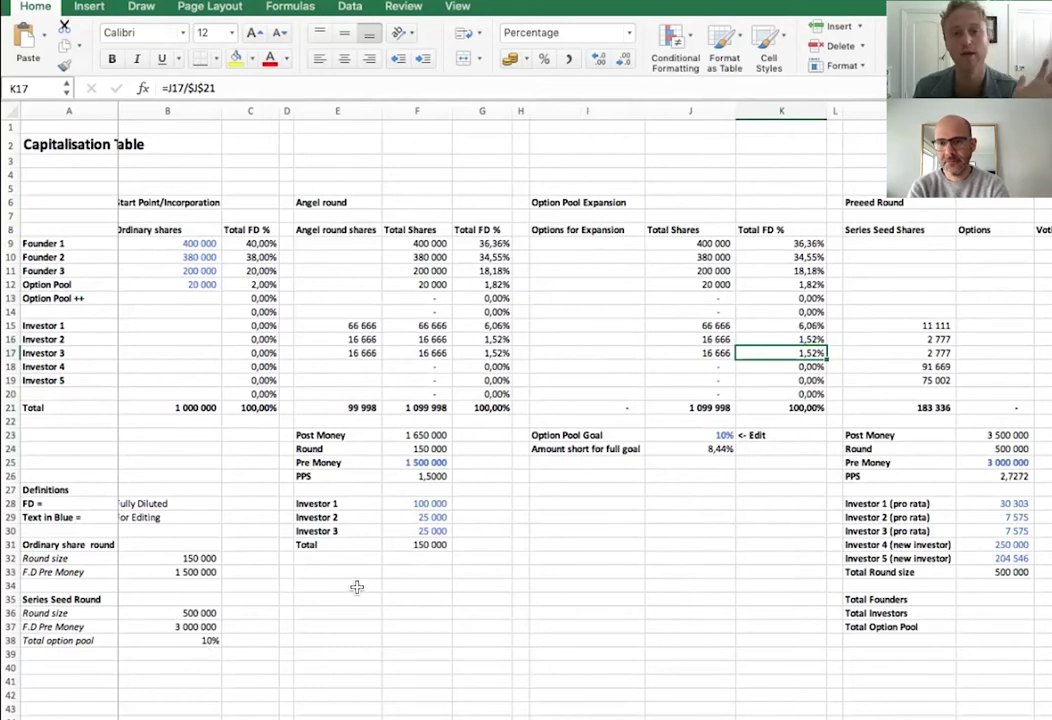
scroll(632, 437, right, 3)
scroll(629, 436, right, 3)
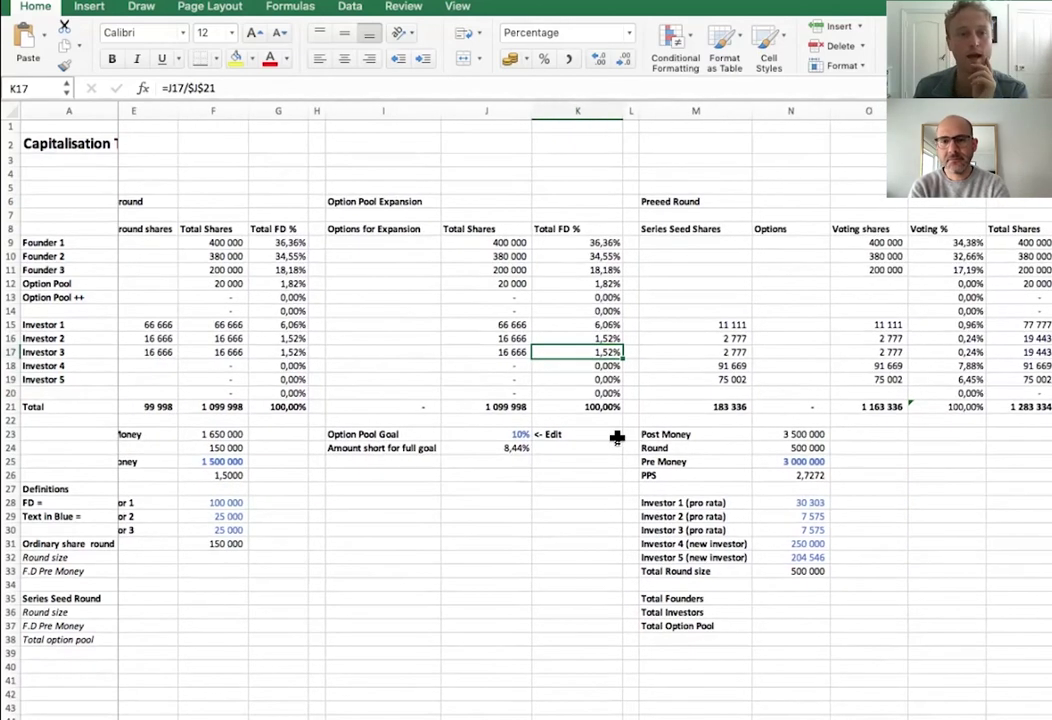
scroll(615, 437, left, 6)
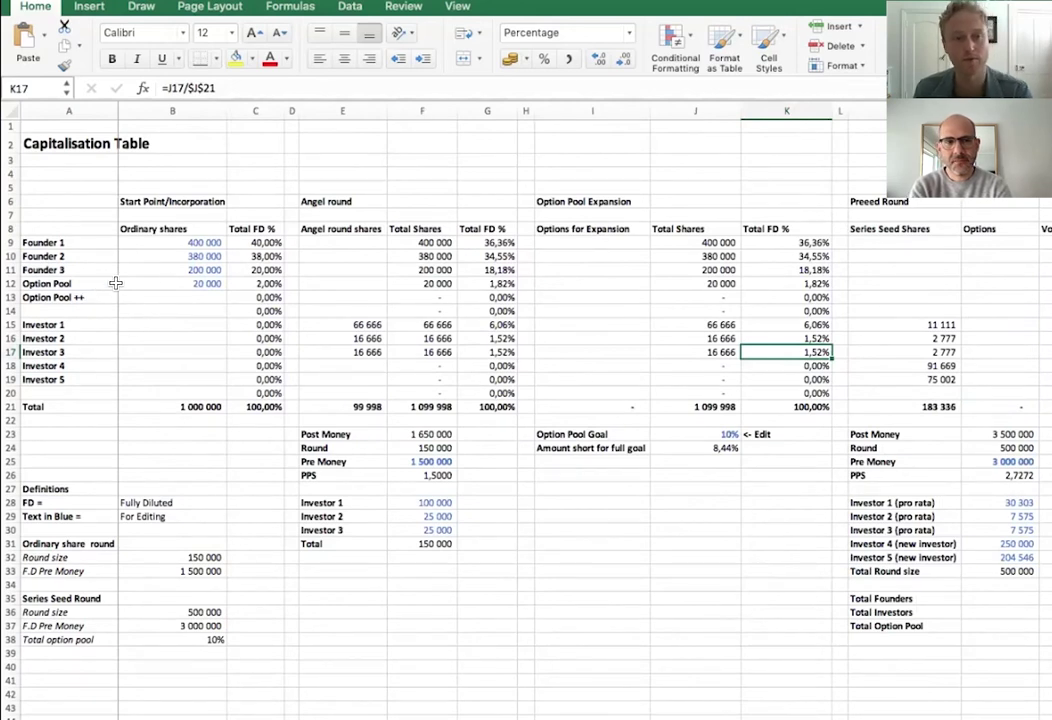
- Trace the Option Pool's shares and fully diluted percentage from incorporation through the angel round to the preseed round
click(212, 284)
click(272, 284)
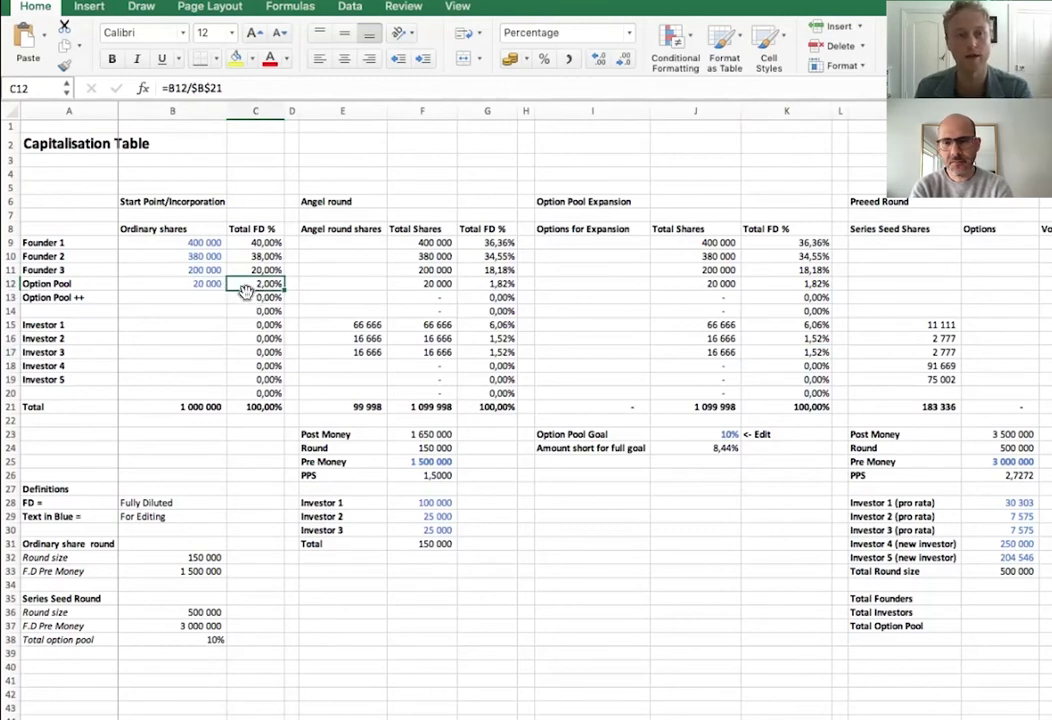
key(Right)
key(Right)
click(508, 286)
scroll(507, 295, right, 3)
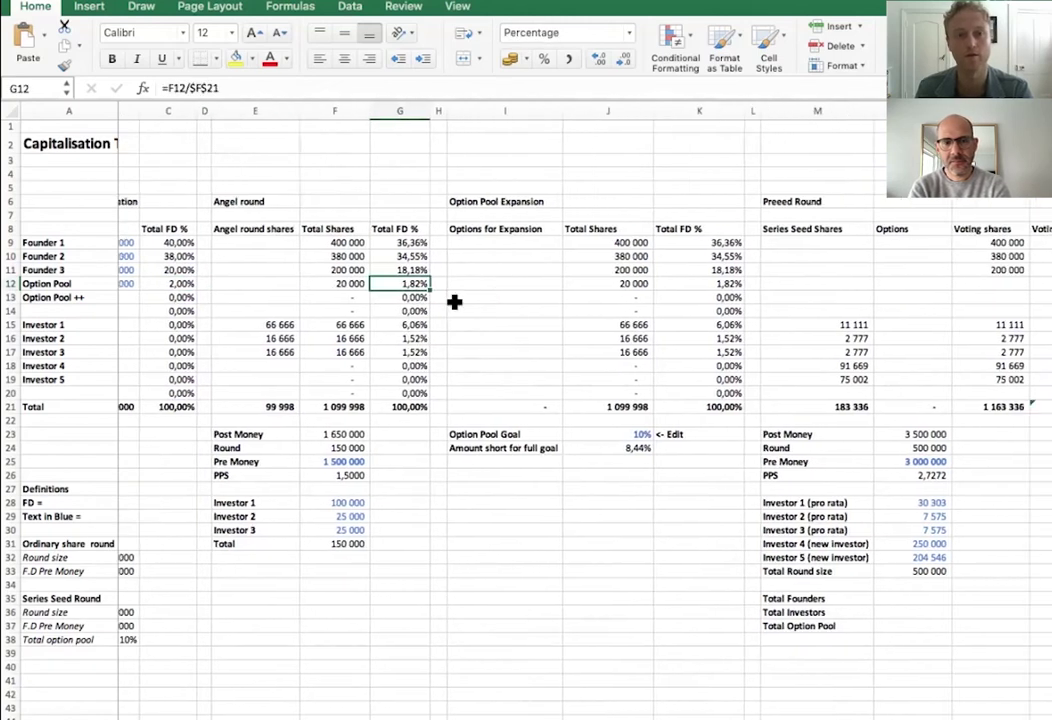
scroll(402, 288, right, 6)
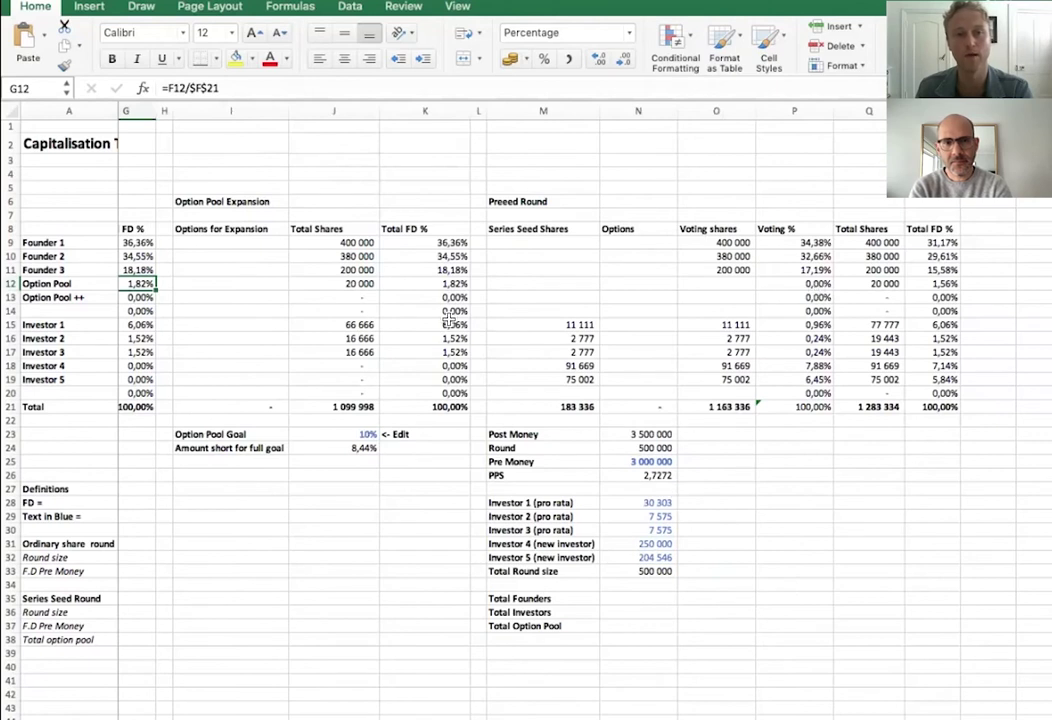
click(922, 283)
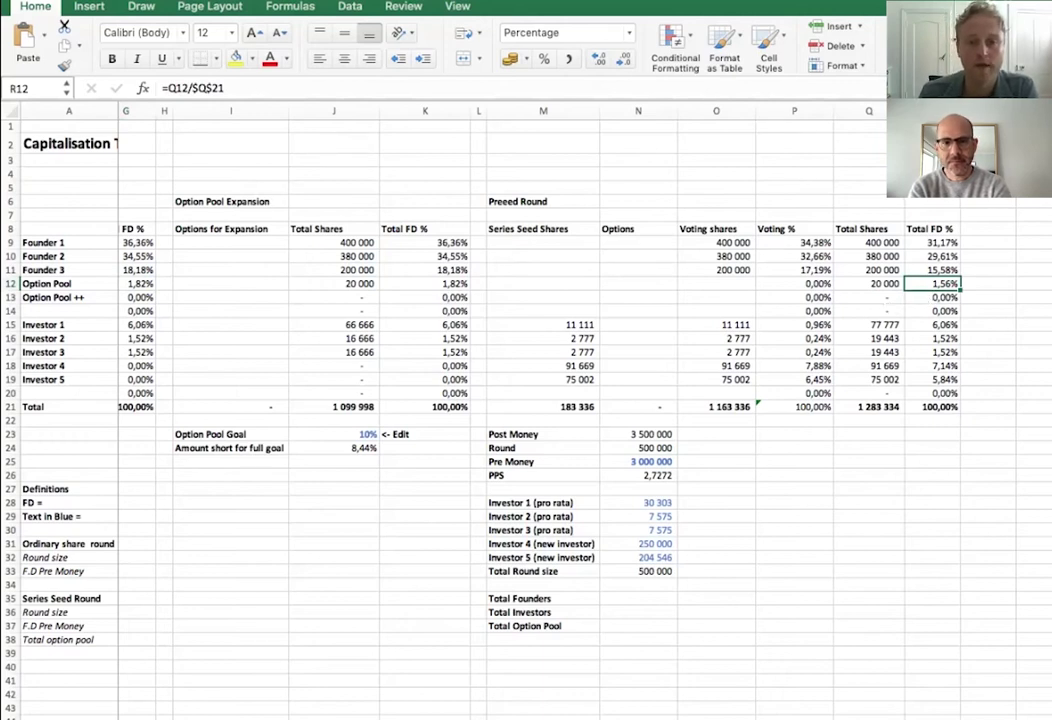
- Inspect the formula for the amount short of the full option pool goal in J24 and the cells it references
click(355, 448)
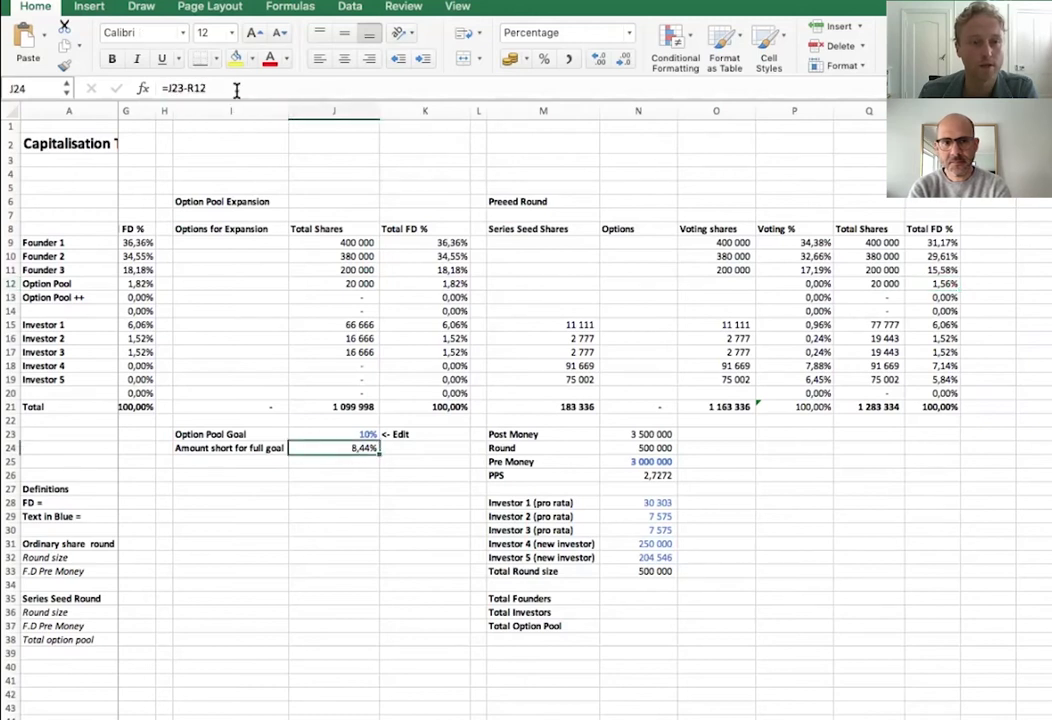
click(236, 90)
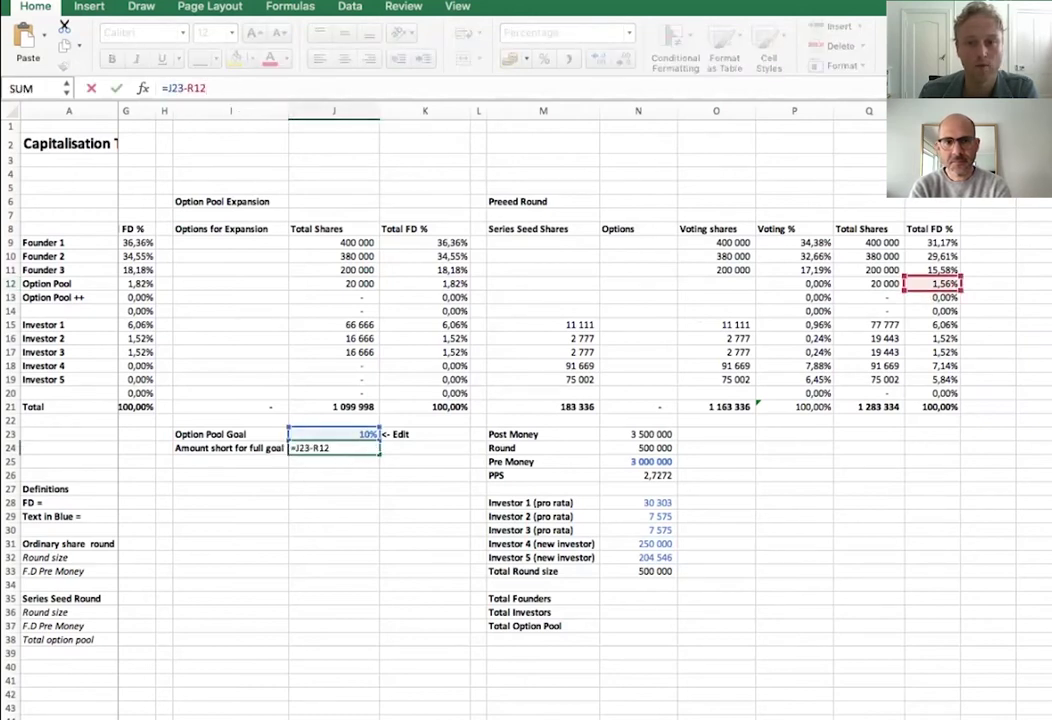
click(355, 490)
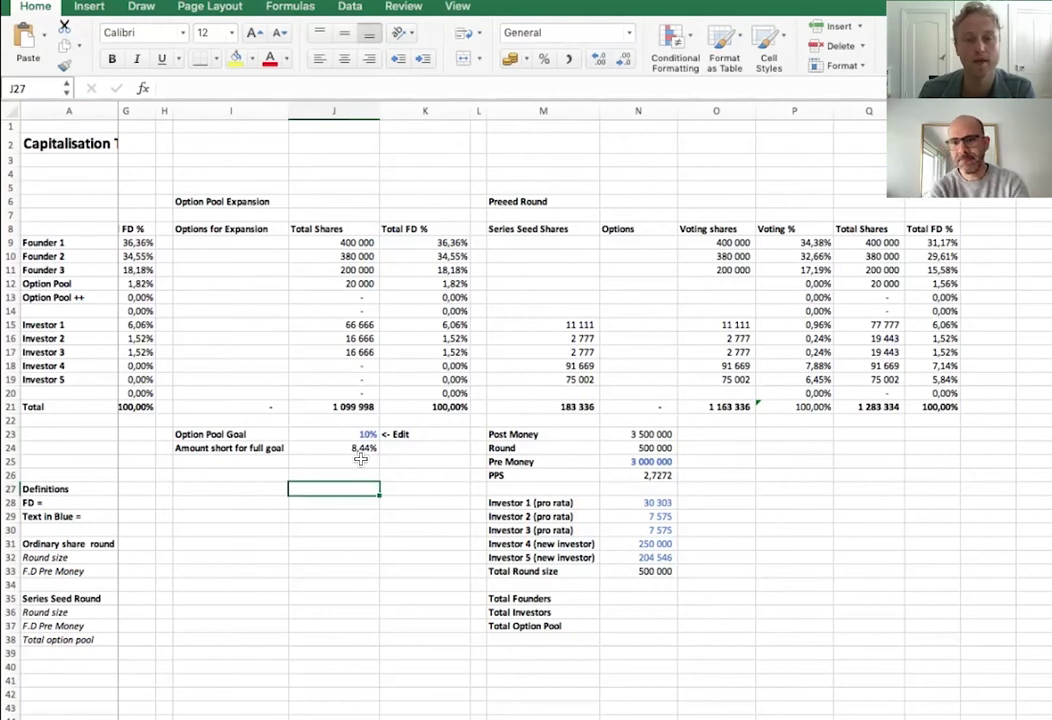
- Highlight the whole Option Pool ++ row 13 across the capitalisation table
scroll(360, 452, left, 10)
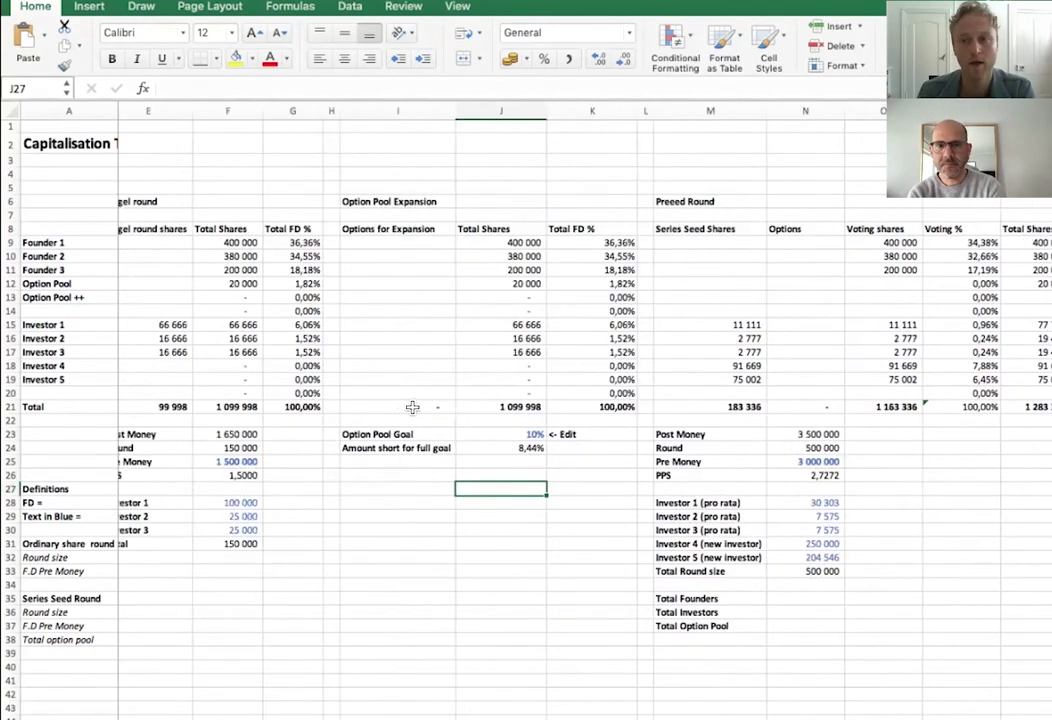
click(47, 298)
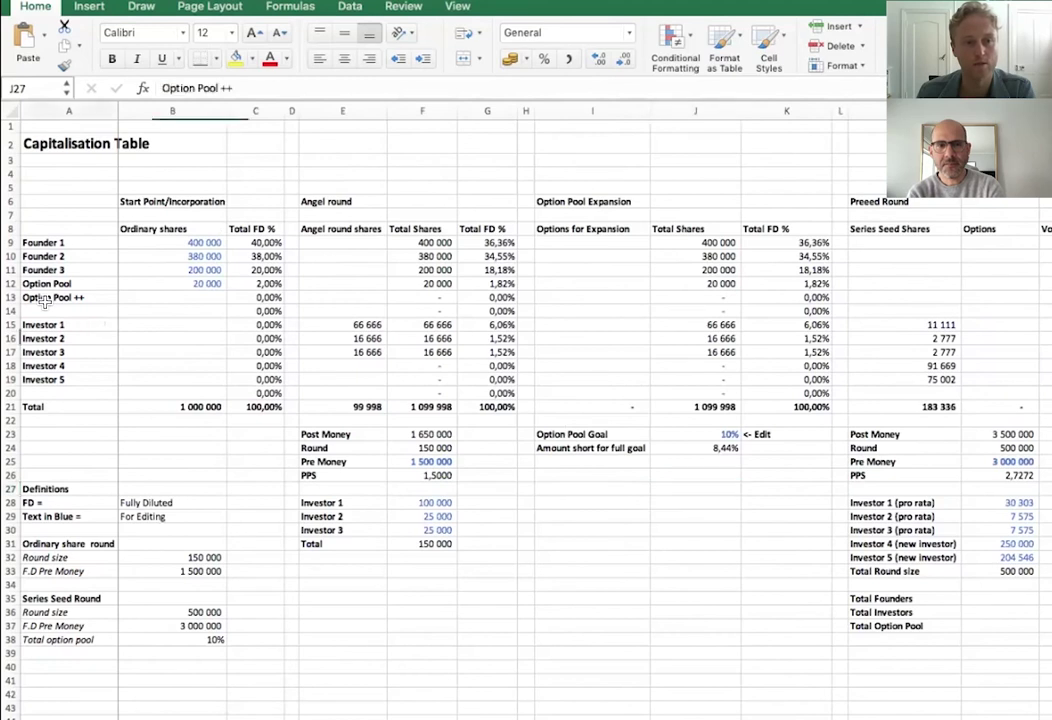
click(12, 297)
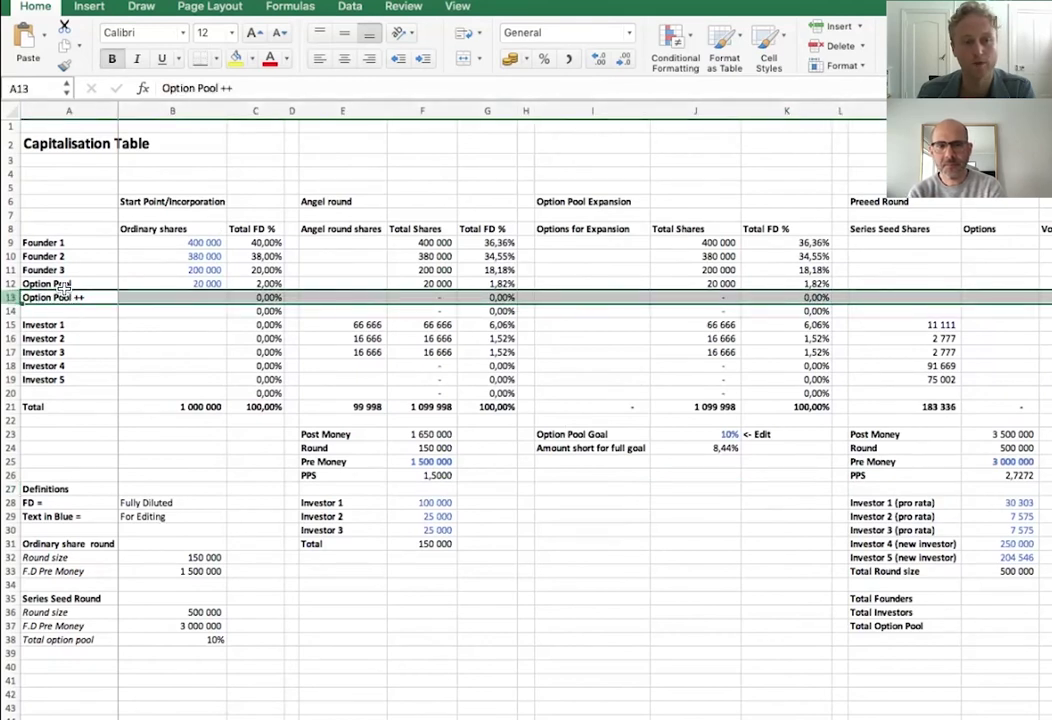
- Compare the Option Pool and Option Pool ++ rows and locate the Option Pool's Options for Expansion cell
click(50, 285)
click(40, 299)
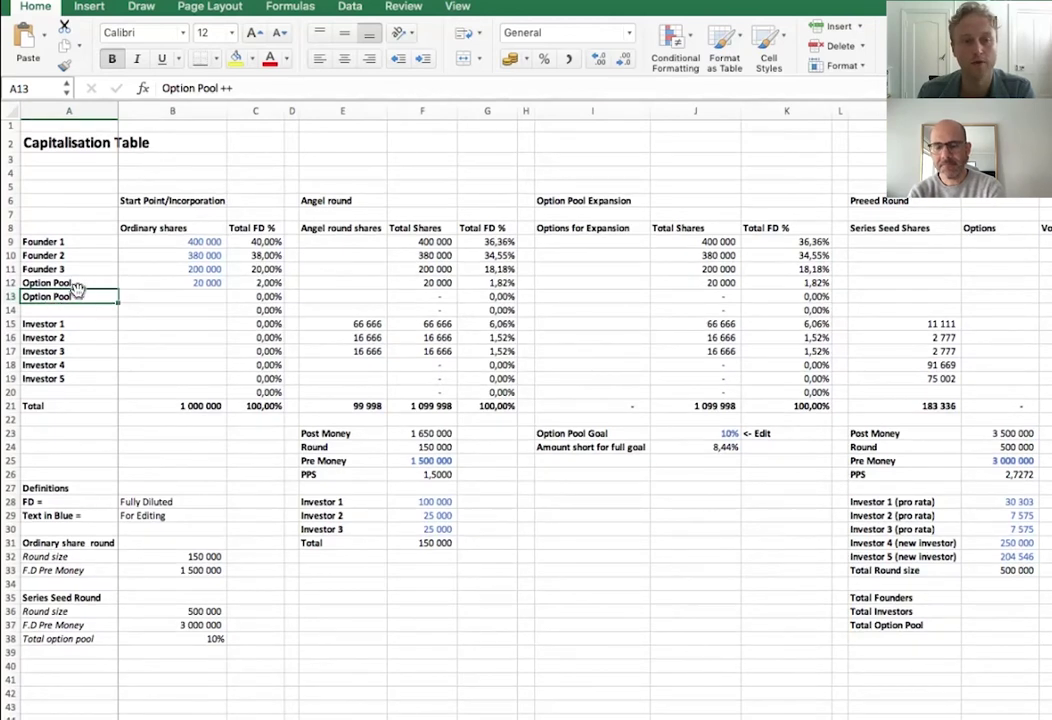
click(87, 287)
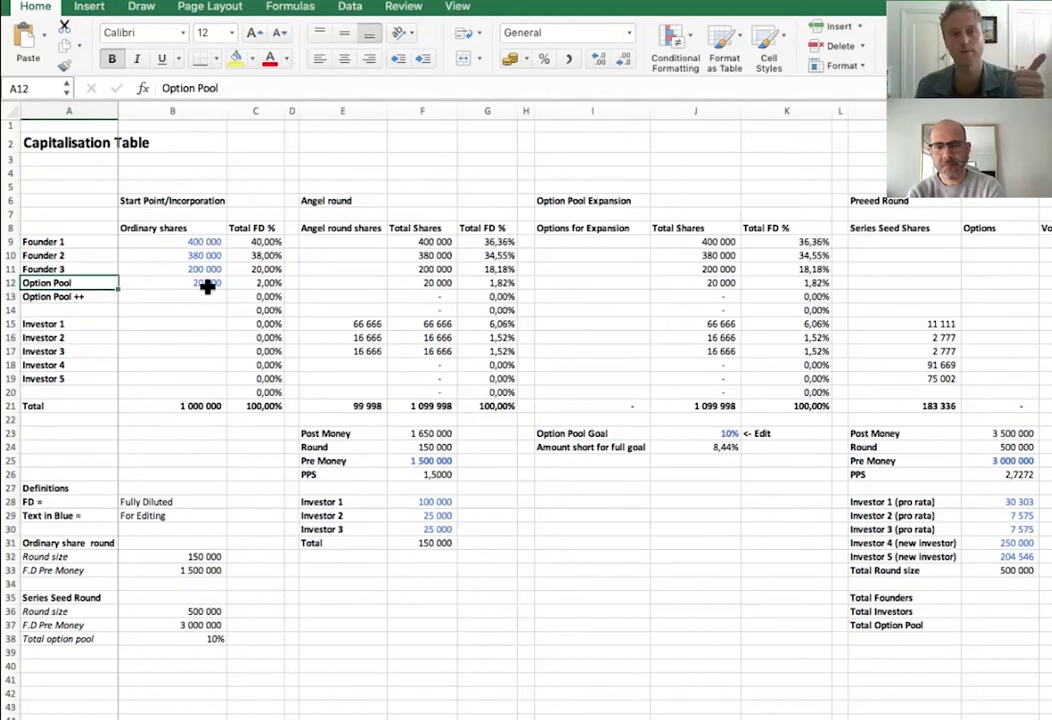
click(613, 289)
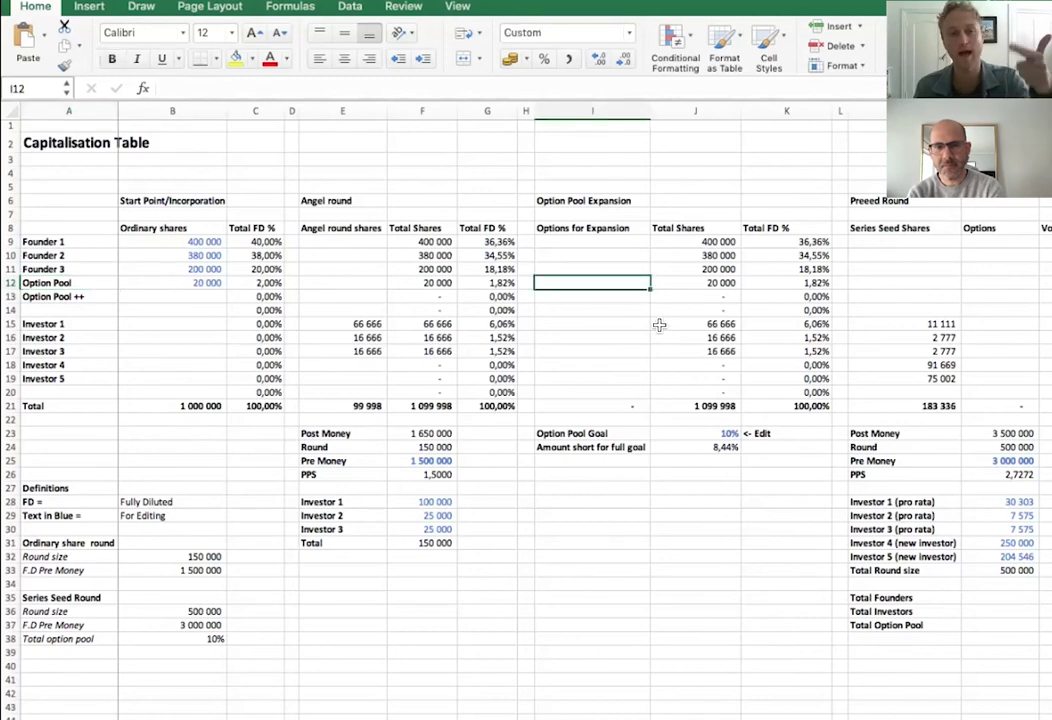
scroll(664, 322, right, 2)
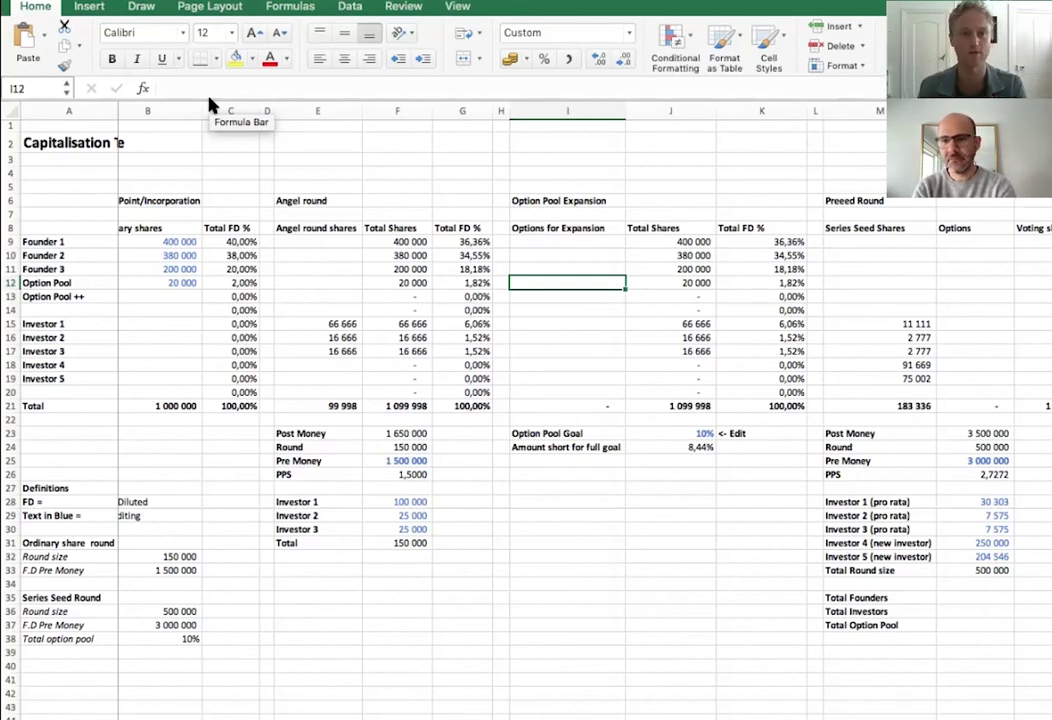
scroll(205, 258, left, 2)
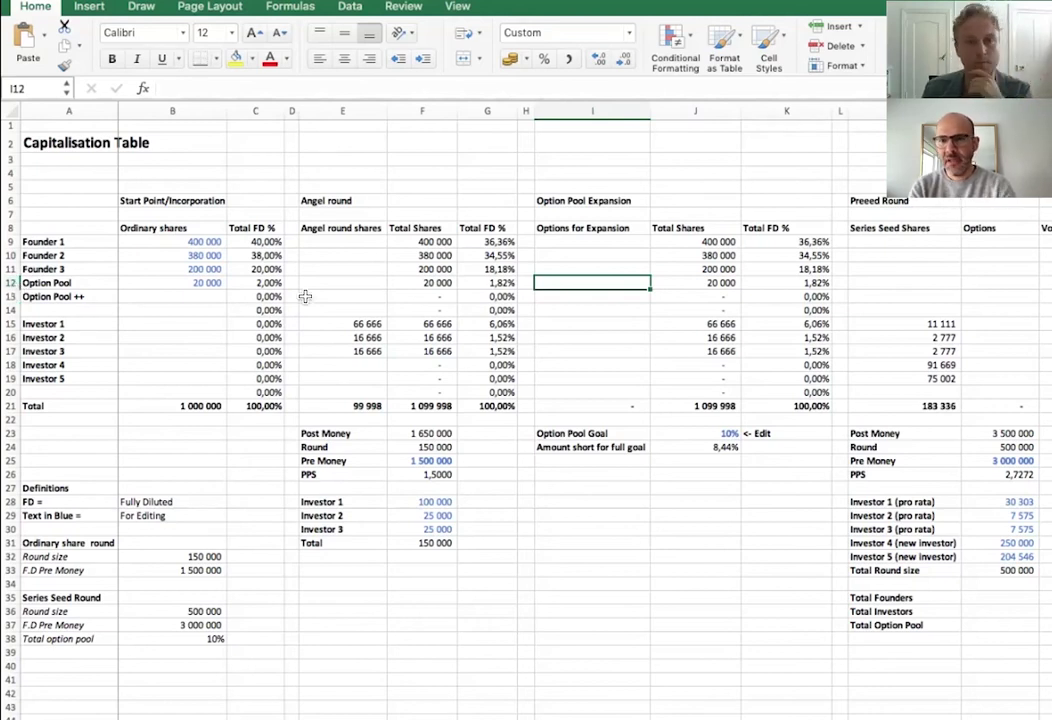
scroll(460, 317, right, 2)
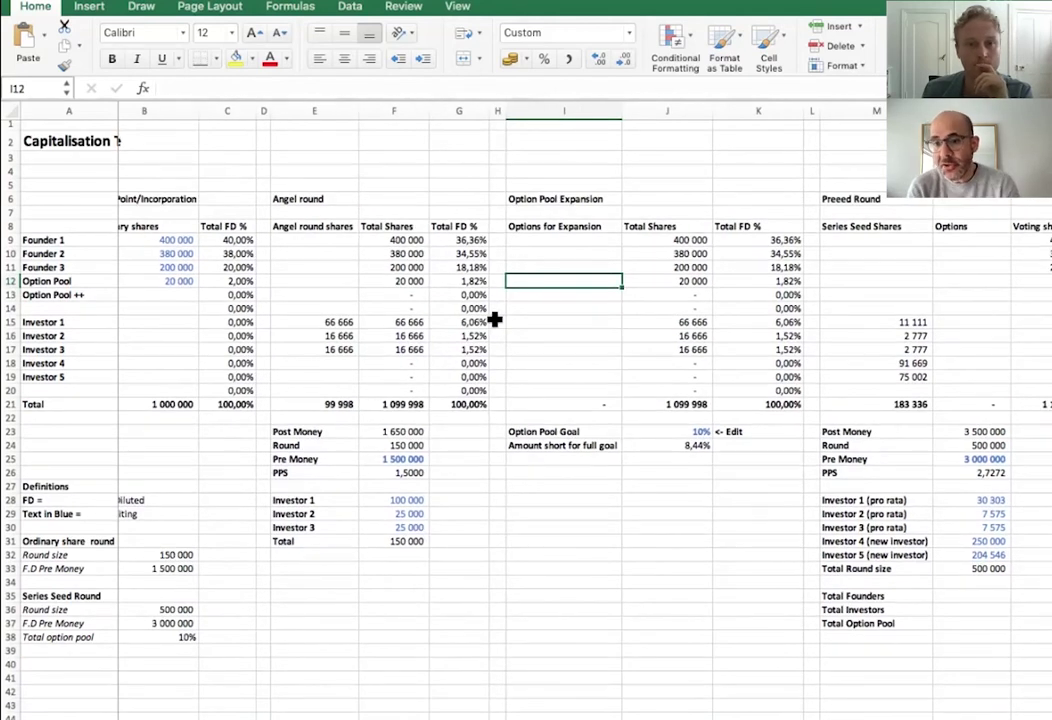
scroll(494, 318, left, 2)
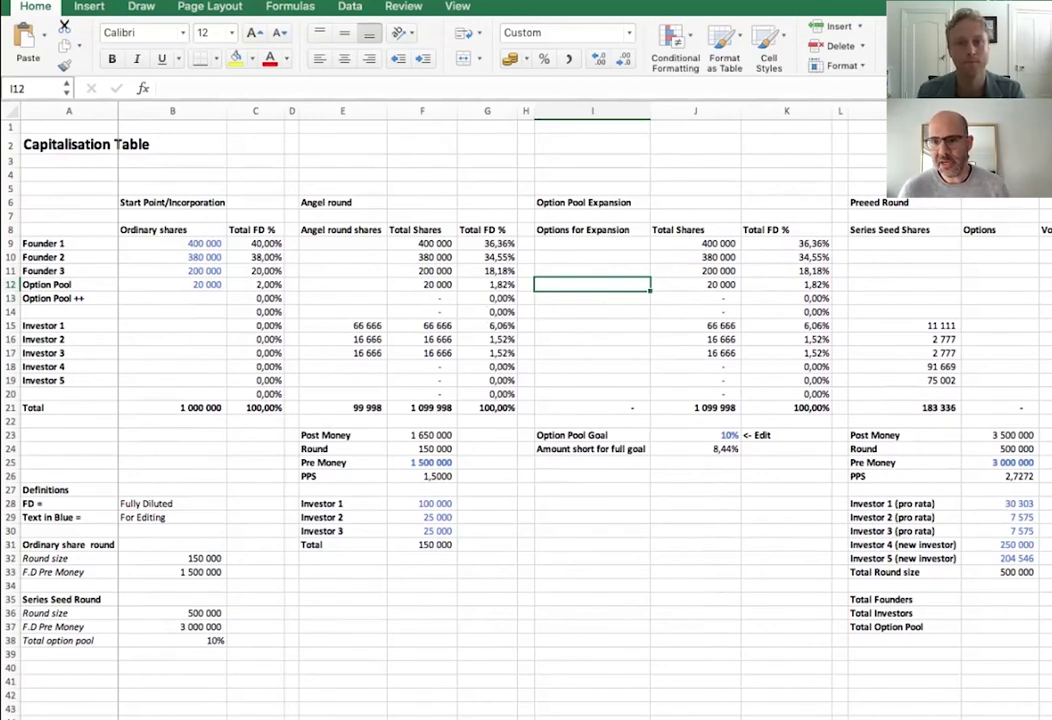
scroll(829, 394, right, 2)
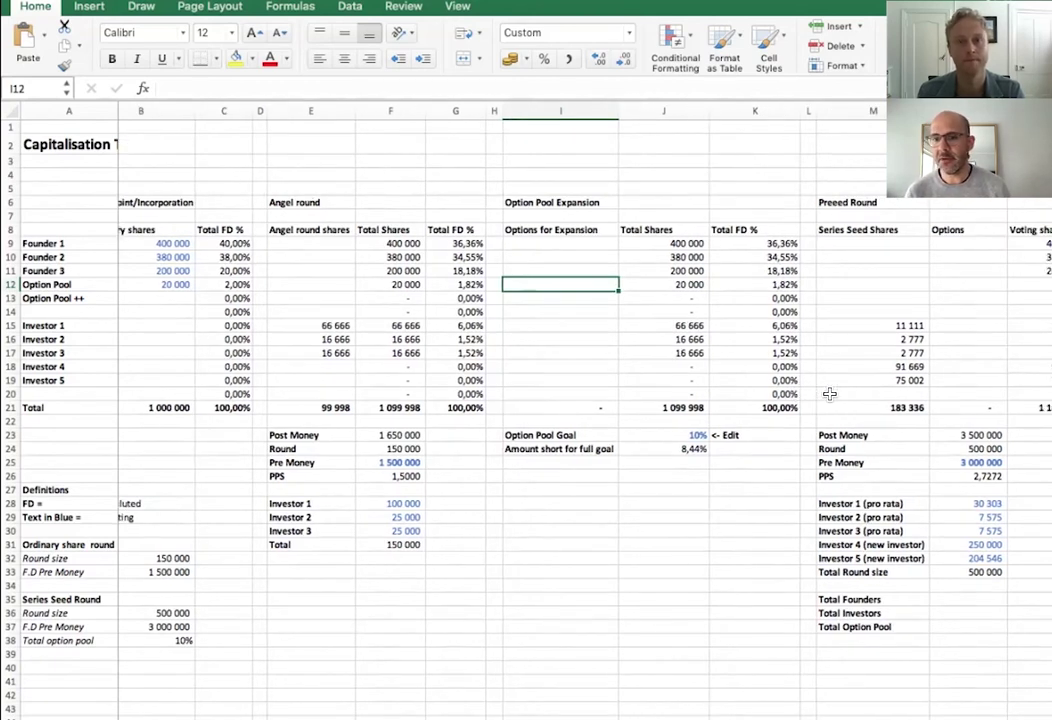
scroll(829, 394, right, 2)
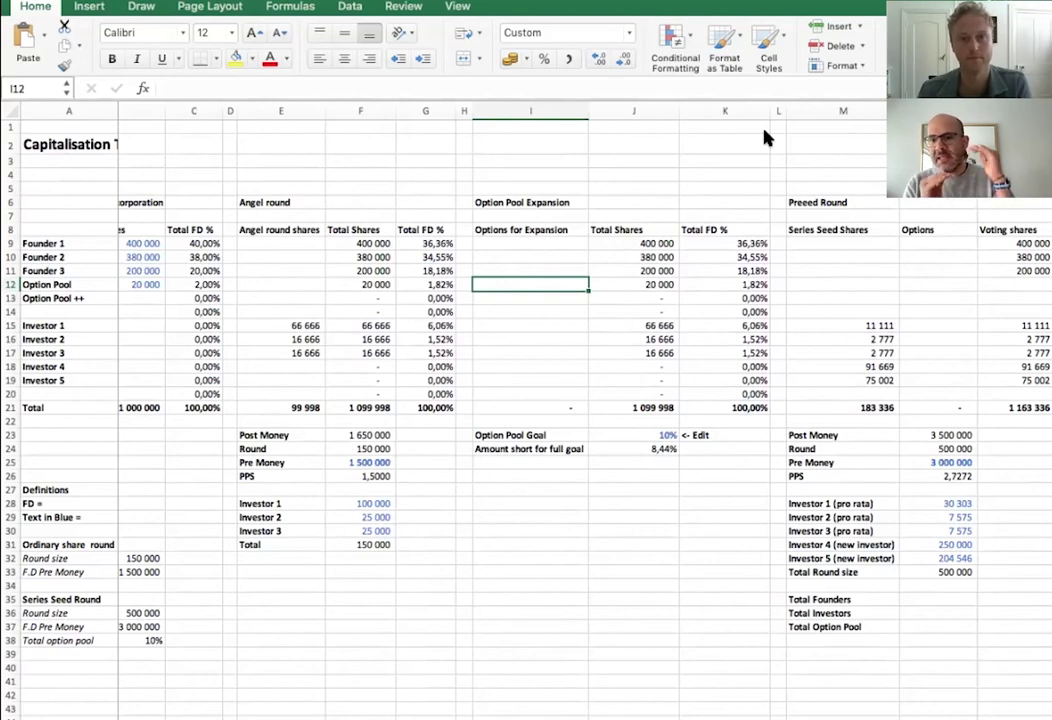
scroll(504, 341, left, 3)
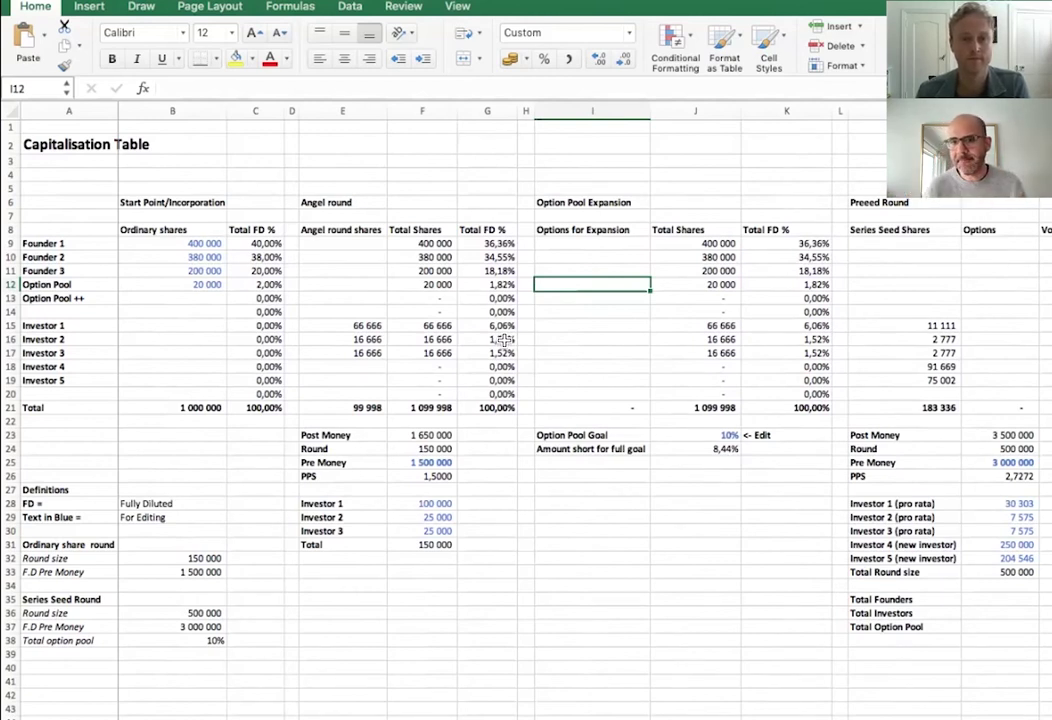
- Change the preseed PPS formula in N26 to =ROUNDDOWN(N25/J21;4) so it uses the Option Pool Expansion's total shares
scroll(503, 341, right, 2)
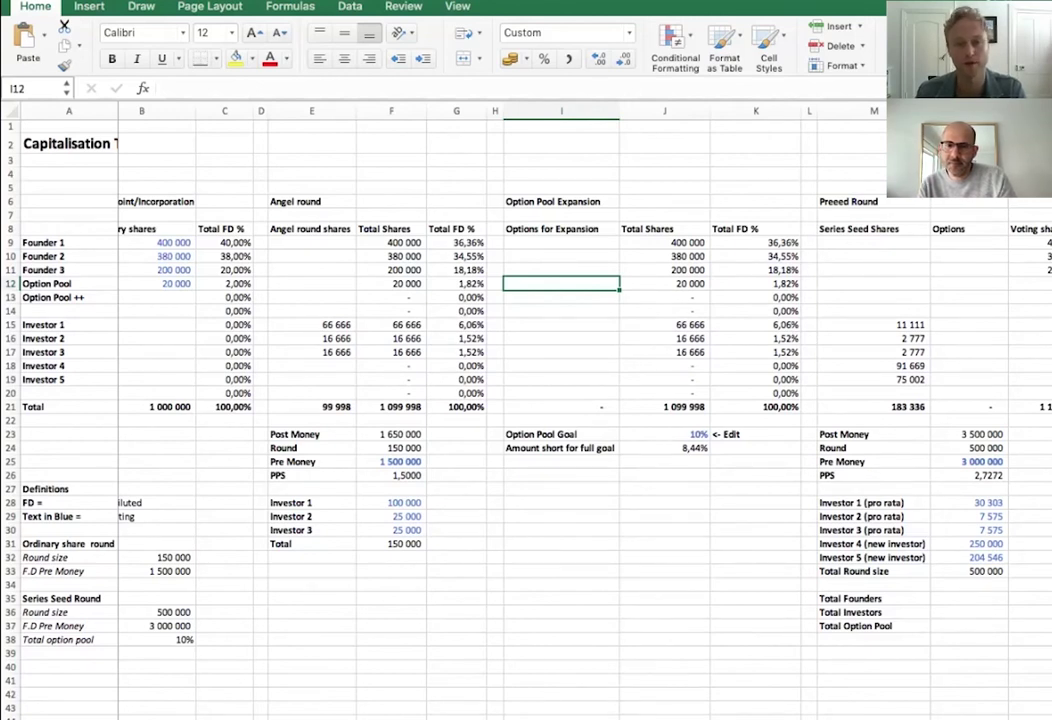
click(970, 475)
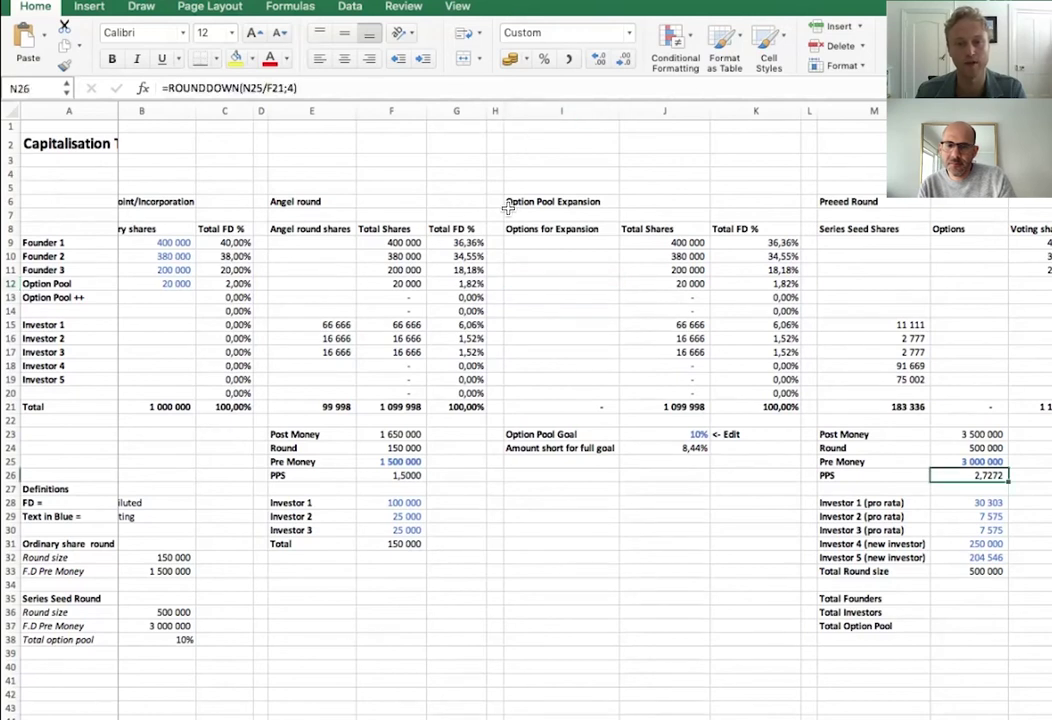
click(298, 88)
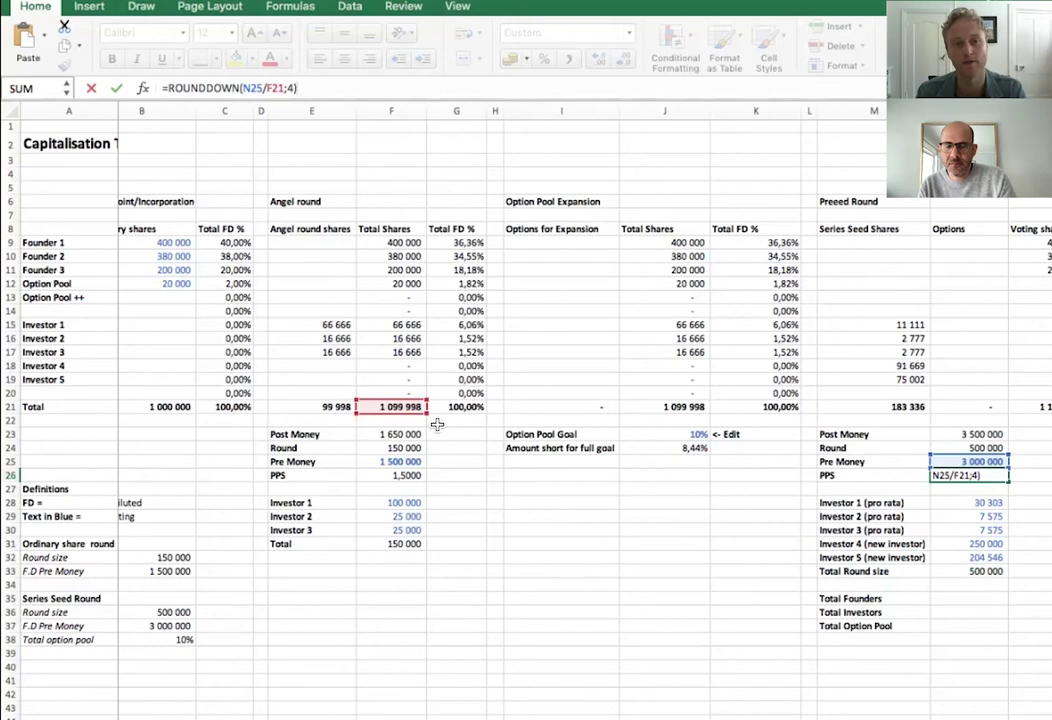
click(388, 90)
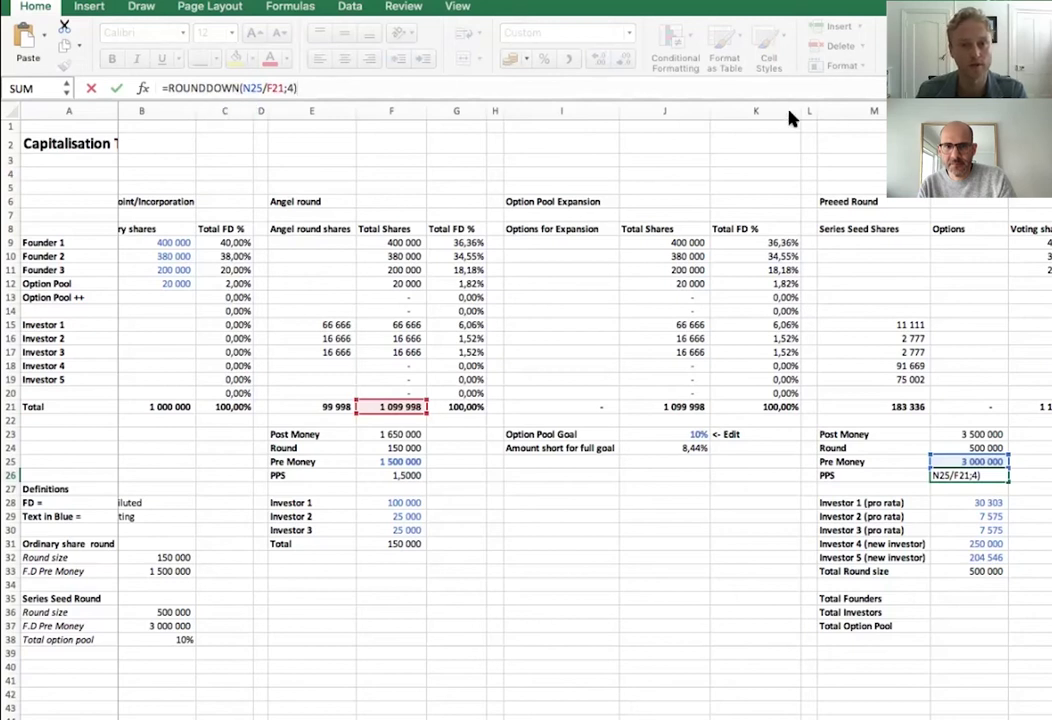
click(268, 88)
key(Delete)
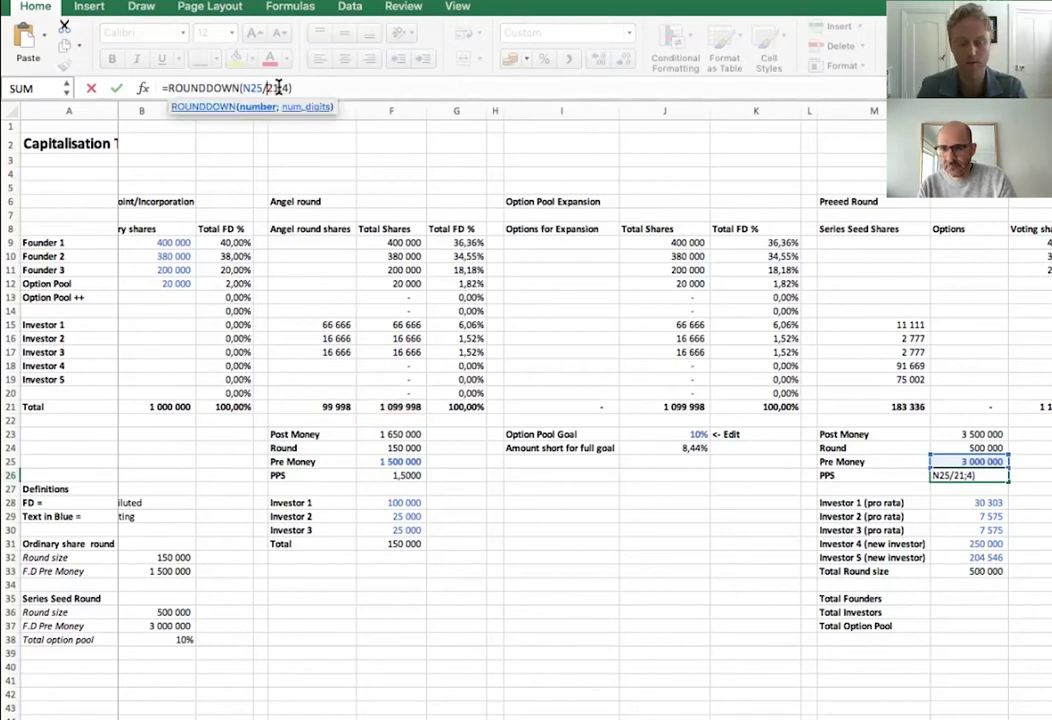
text(J)
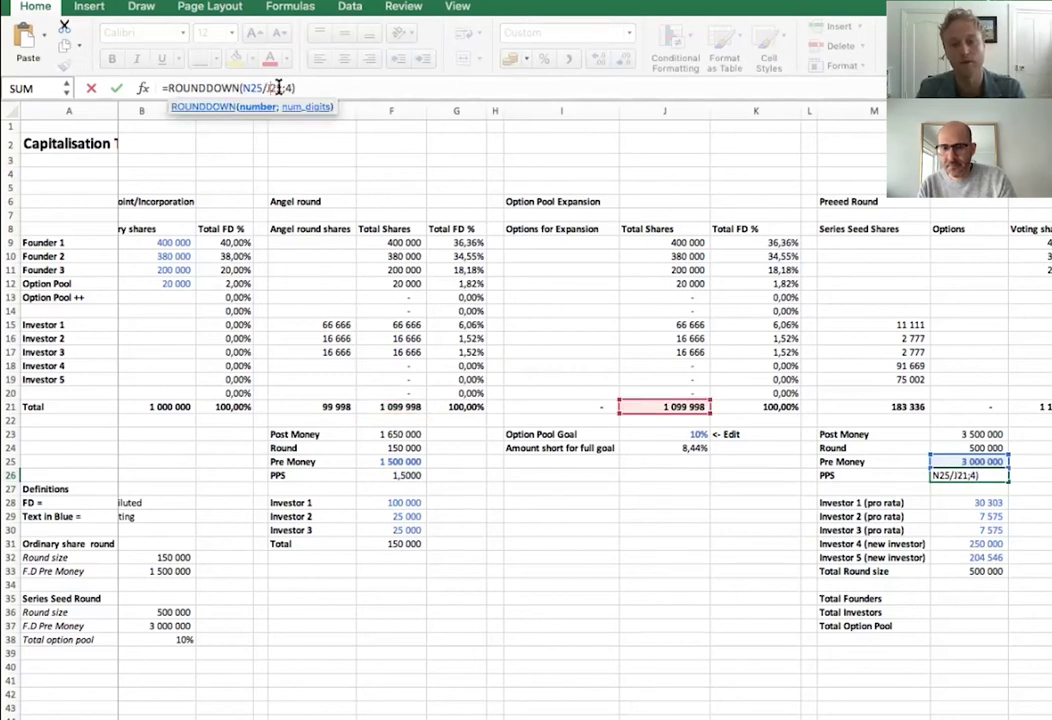
key(Return)
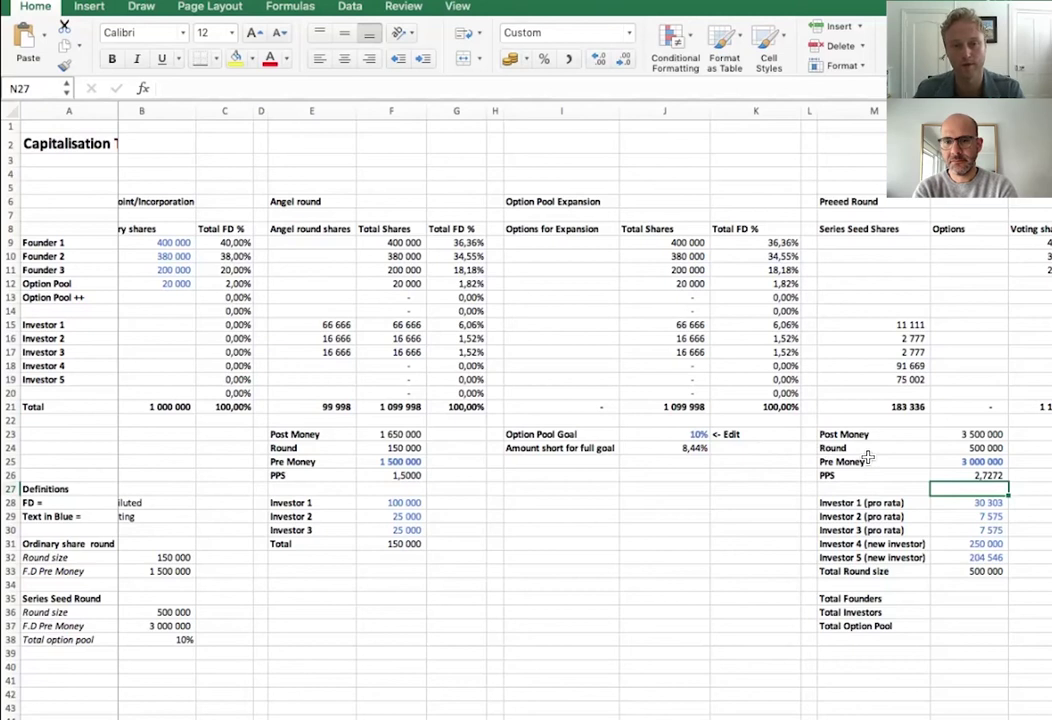
- Check the updated preseed PPS formula in N26 and the cells it references
click(968, 475)
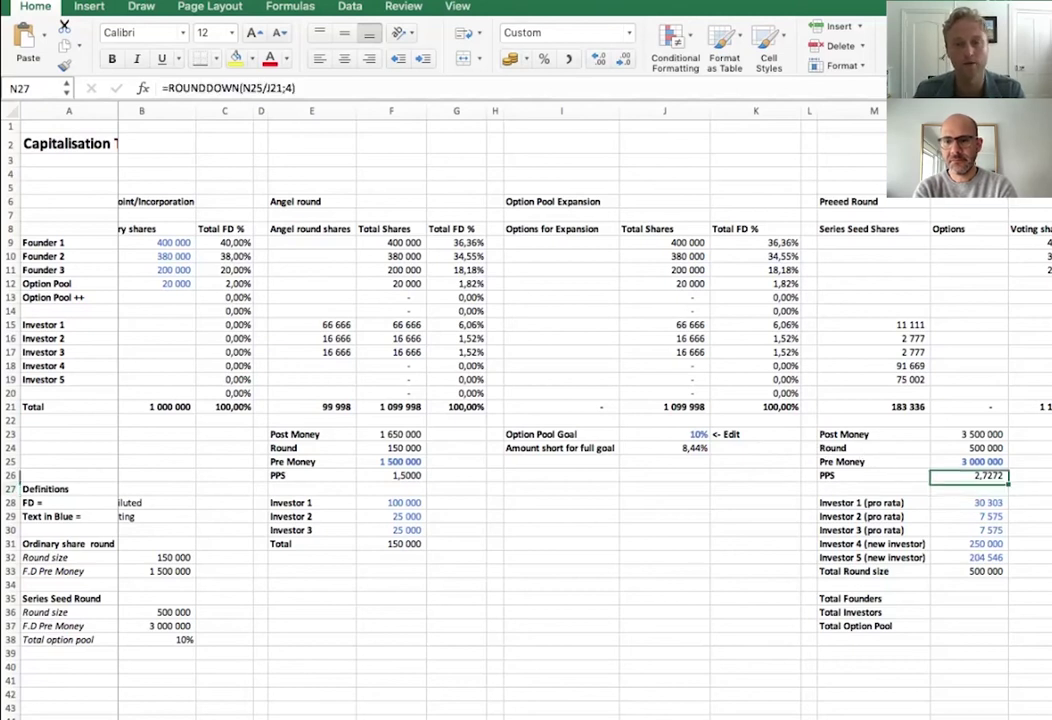
click(300, 88)
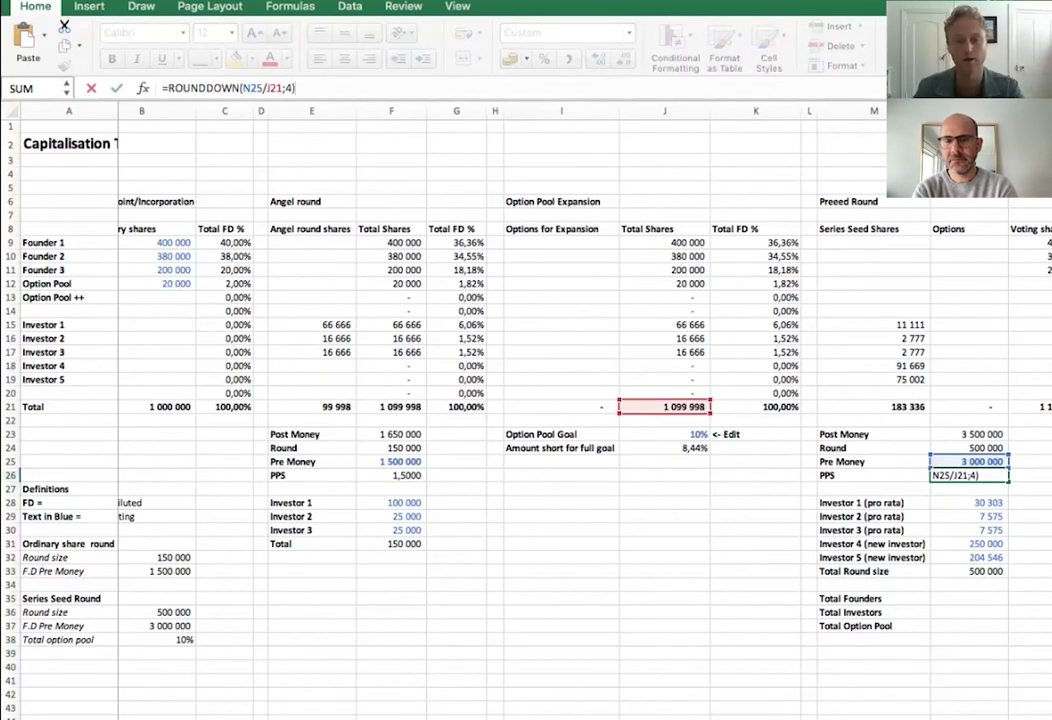
key(Return)
key(Return)
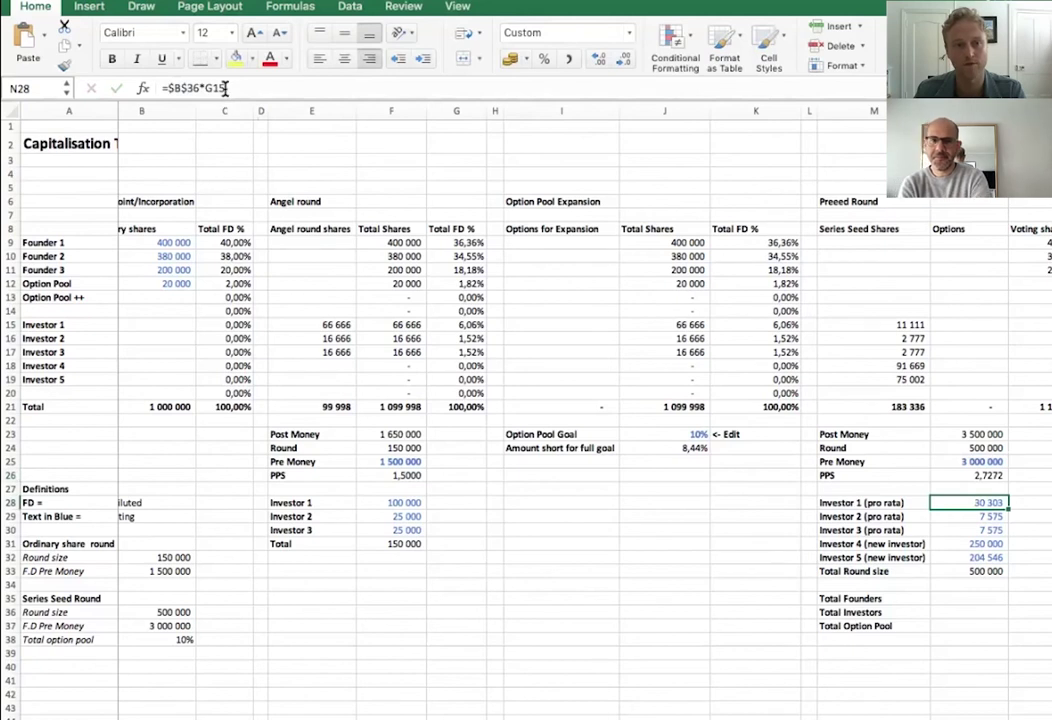
- Change Investor 1's pro rata formula in N28 to =$B$36*K15 and fill it down to the other pro rata investors
click(228, 88)
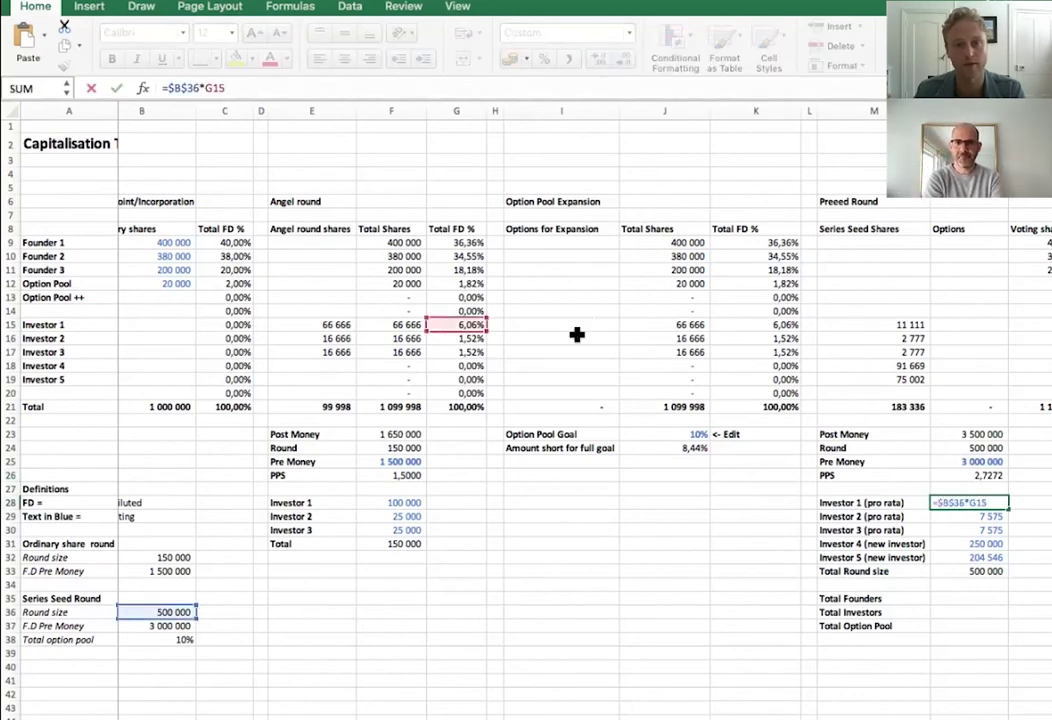
scroll(794, 500, left, 1)
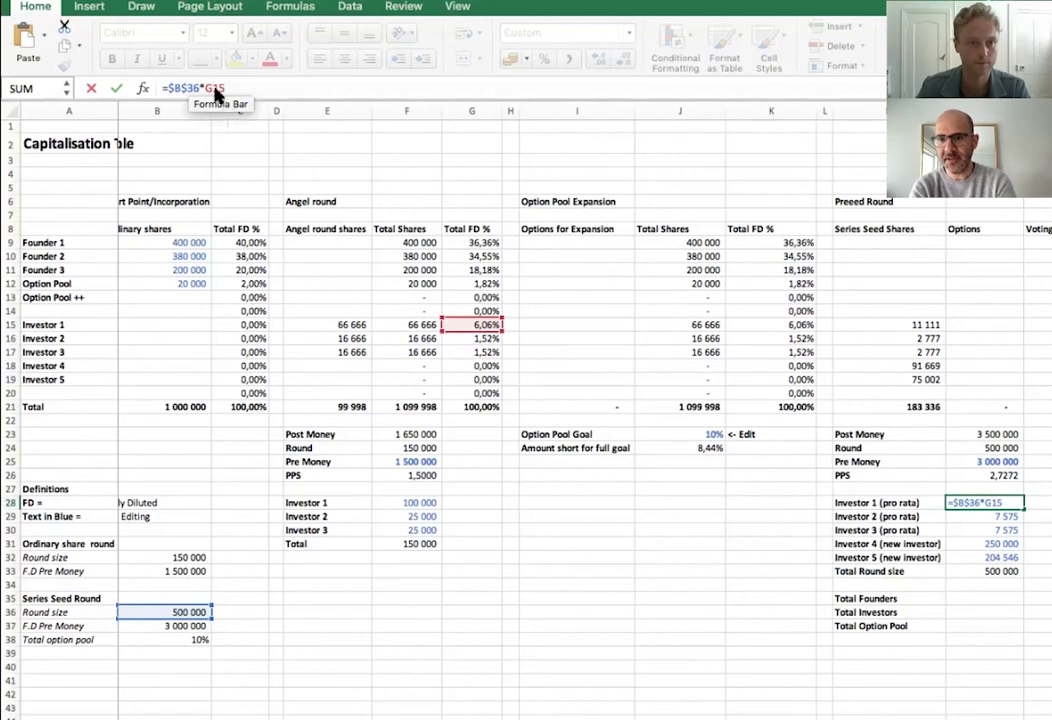
click(225, 127)
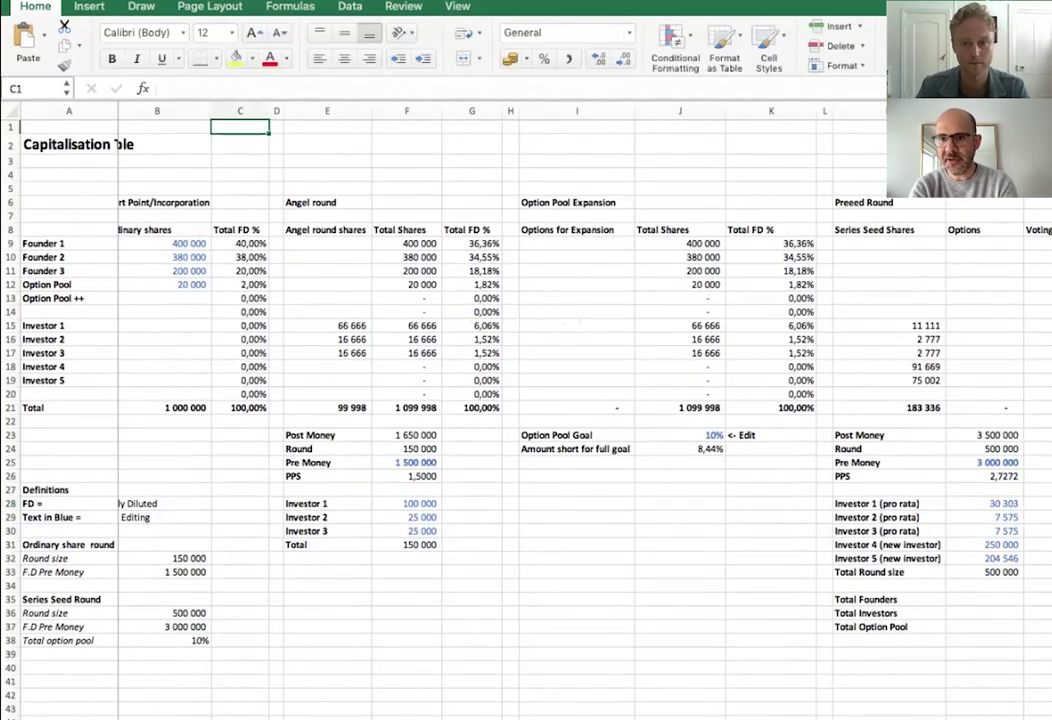
key(ctrl+z)
click(207, 88)
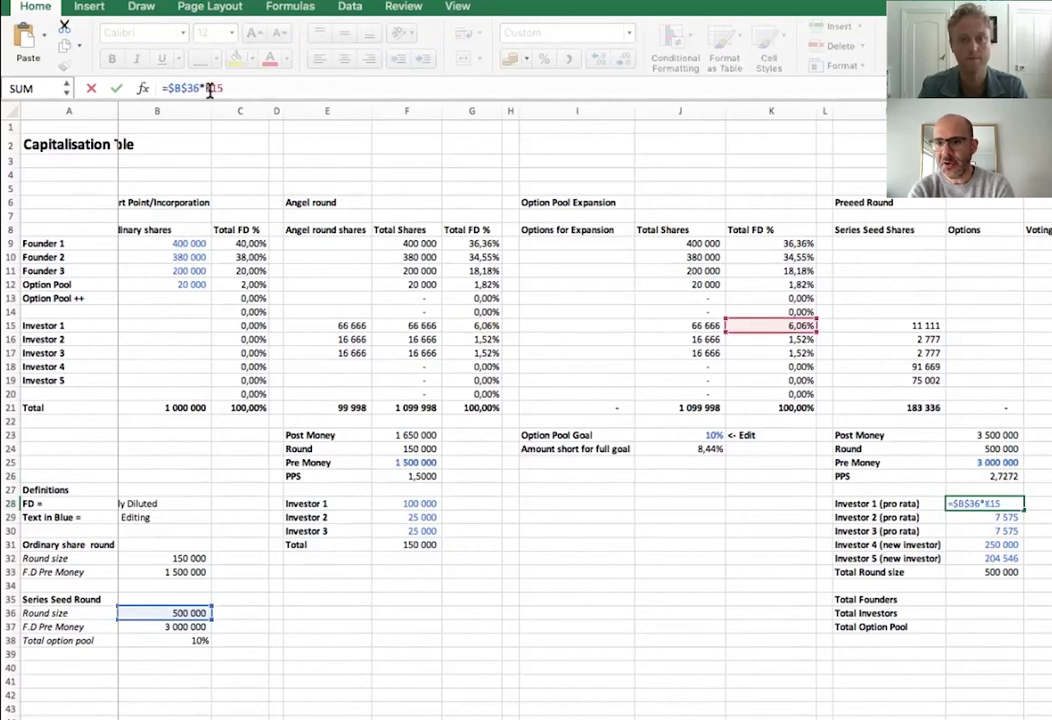
key(Return)
key(Up)
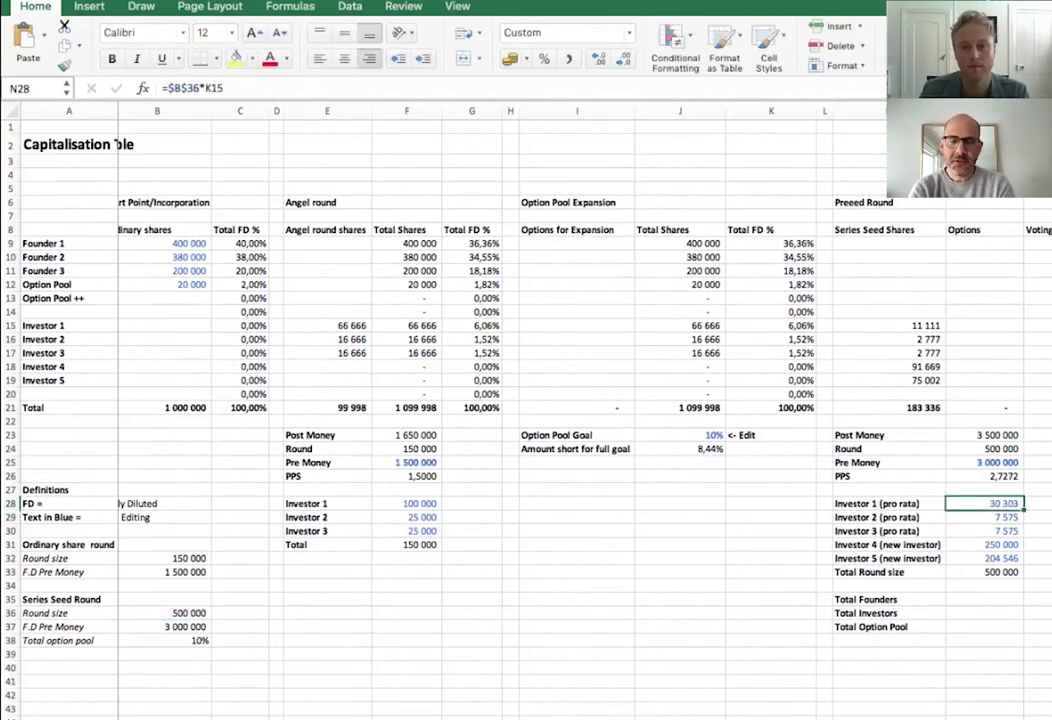
click(722, 517)
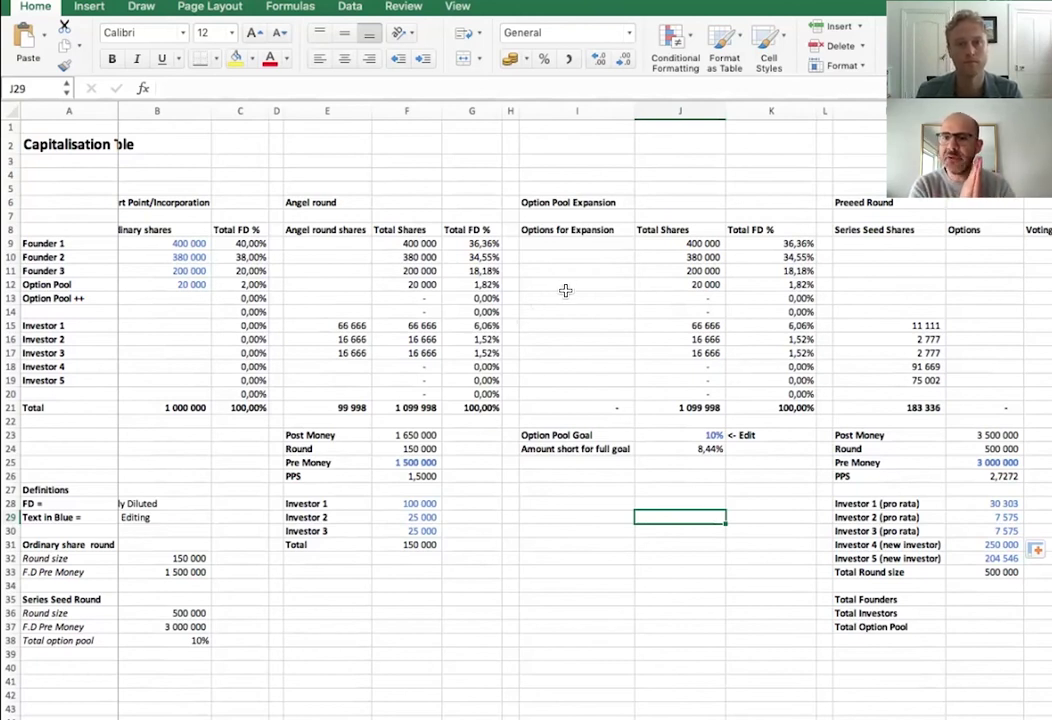
- Examine the Option Pool ++ cell under Options for Expansion and the expansion section's total shares formula in J21
scroll(529, 398, right, 4)
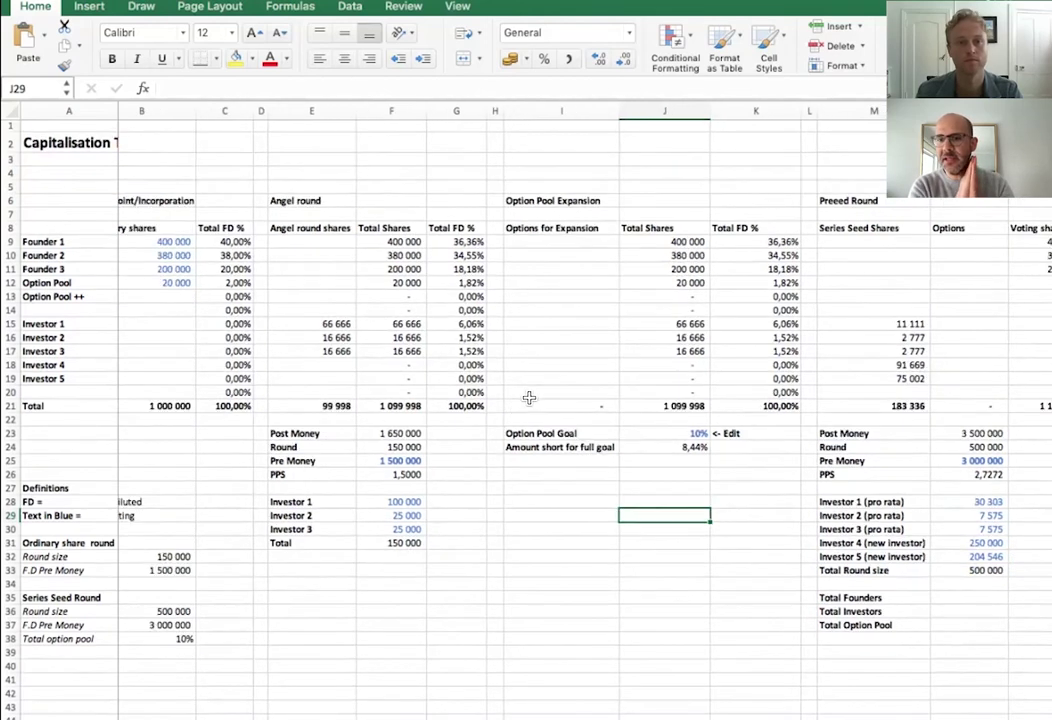
scroll(529, 398, right, 3)
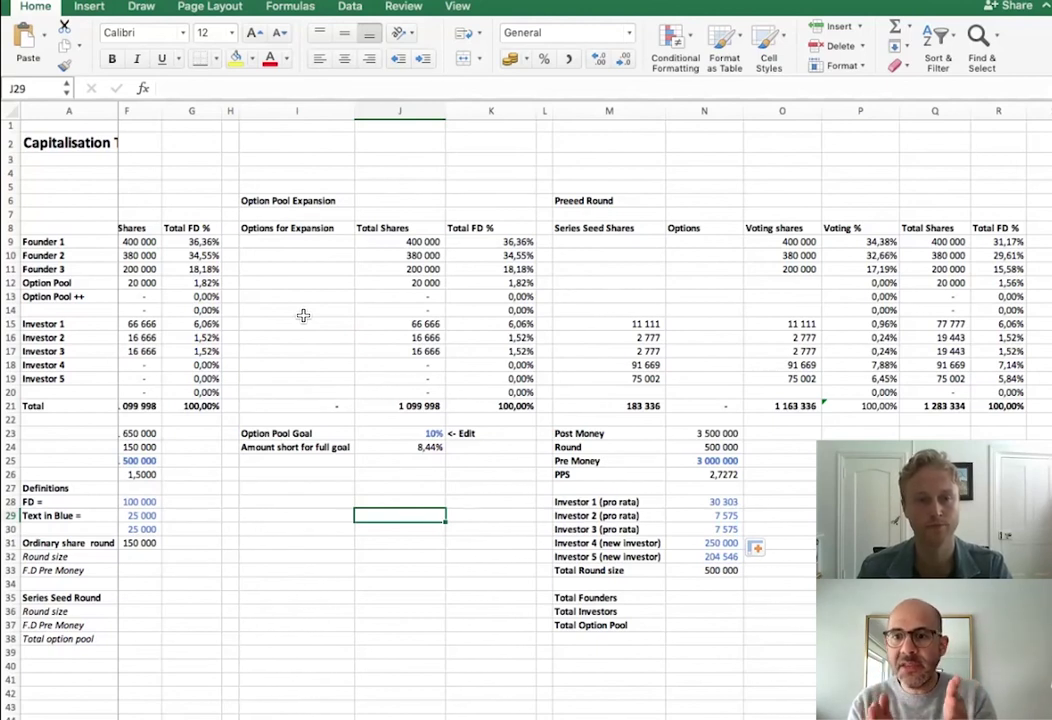
scroll(303, 315, left, 2)
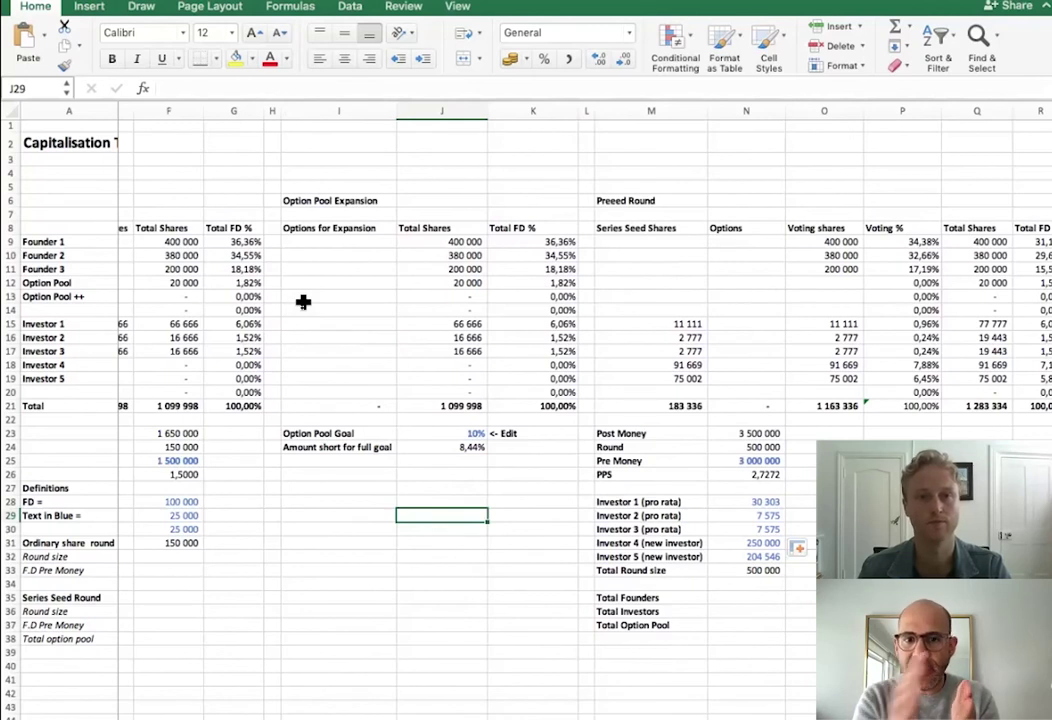
scroll(303, 302, right, 1)
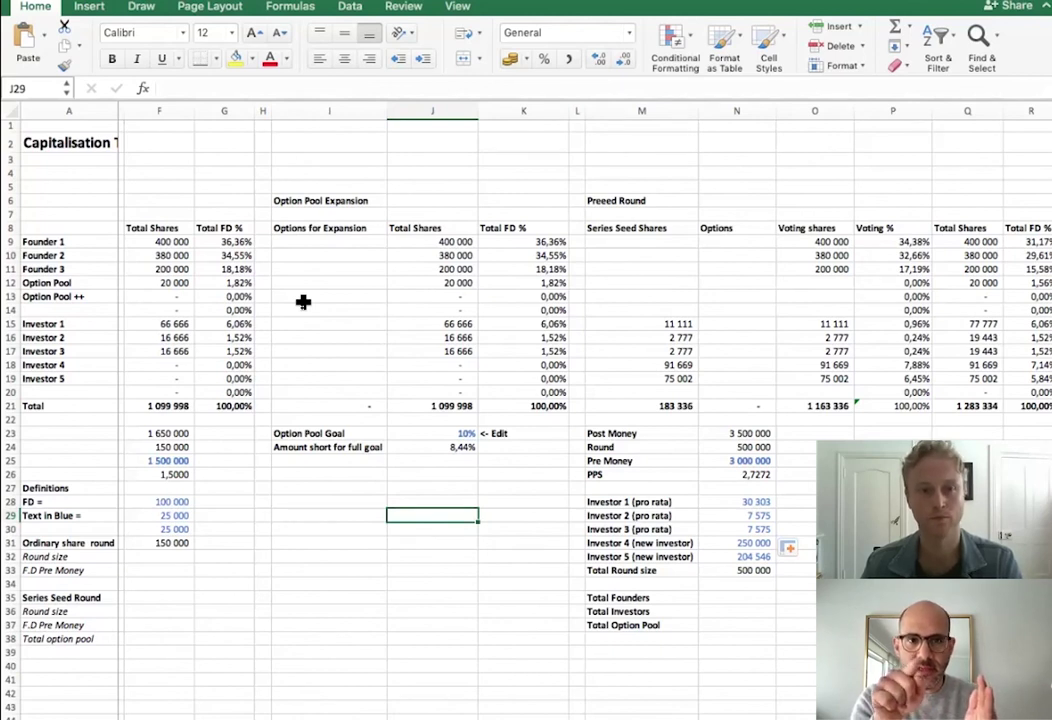
click(303, 301)
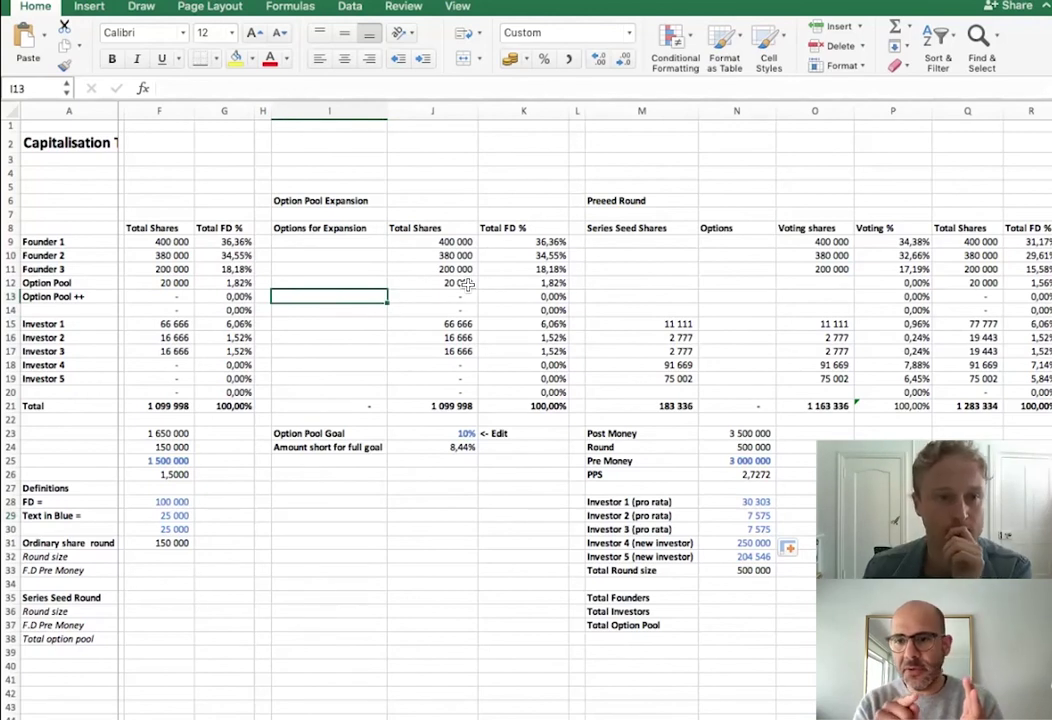
click(452, 406)
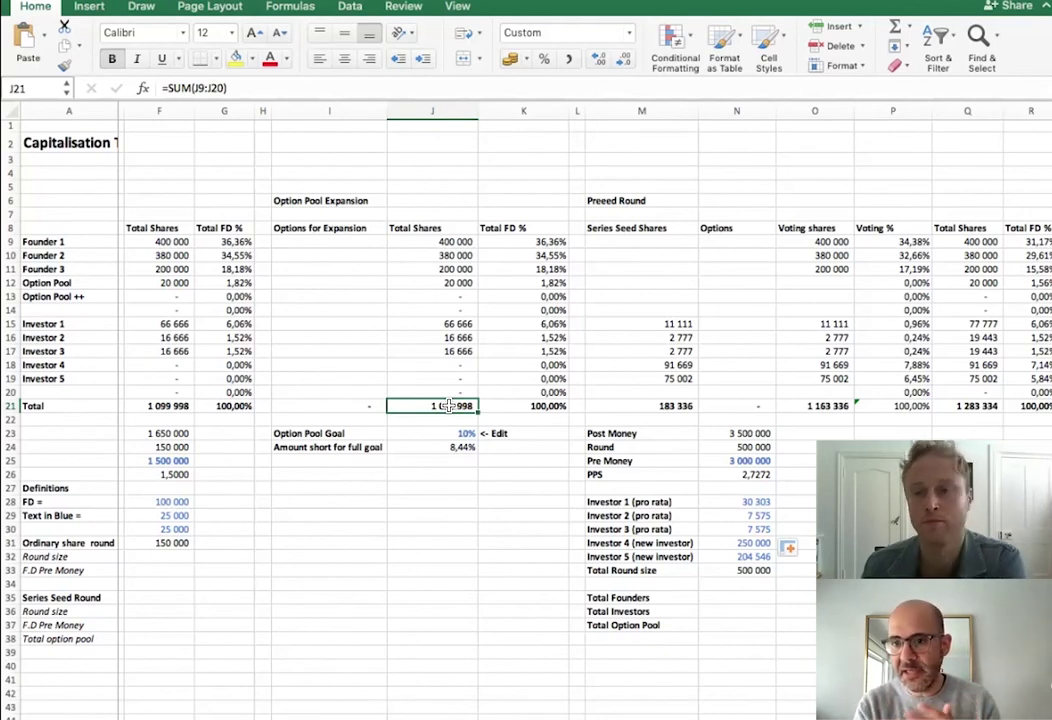
click(374, 300)
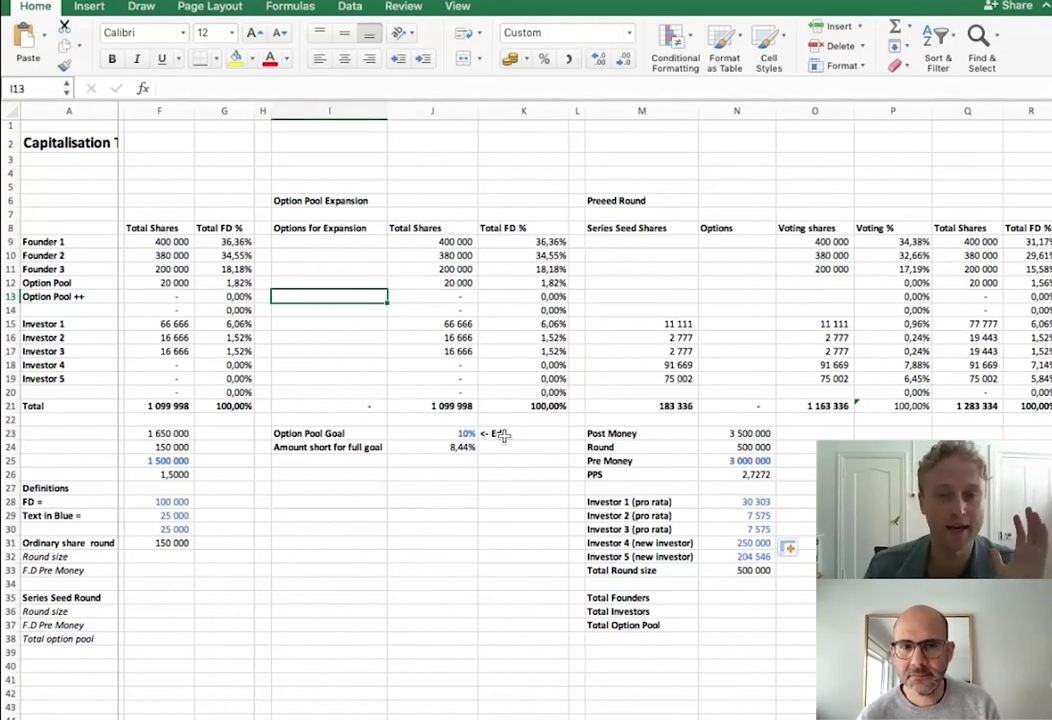
- Trace the Option Pool ++ row through to the preseed Total FD % and inspect its expansion percentage formula in K13
key(Right)
key(Right)
key(Right)
key(Right)
key(Right)
key(Right)
key(Right)
key(Right)
key(Right)
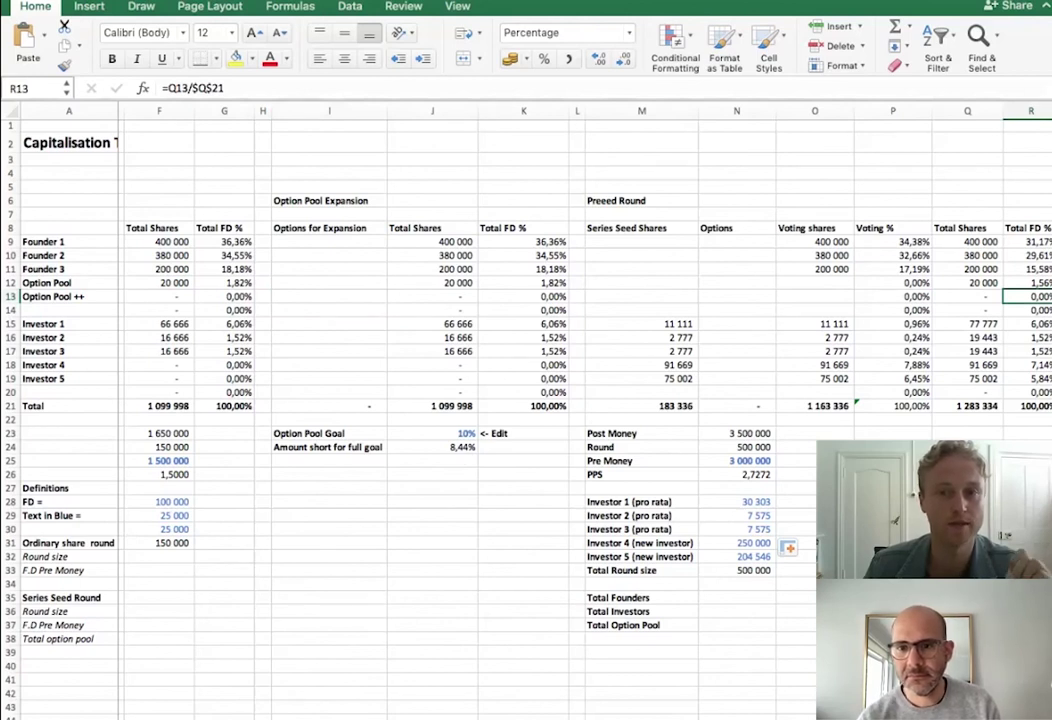
click(556, 297)
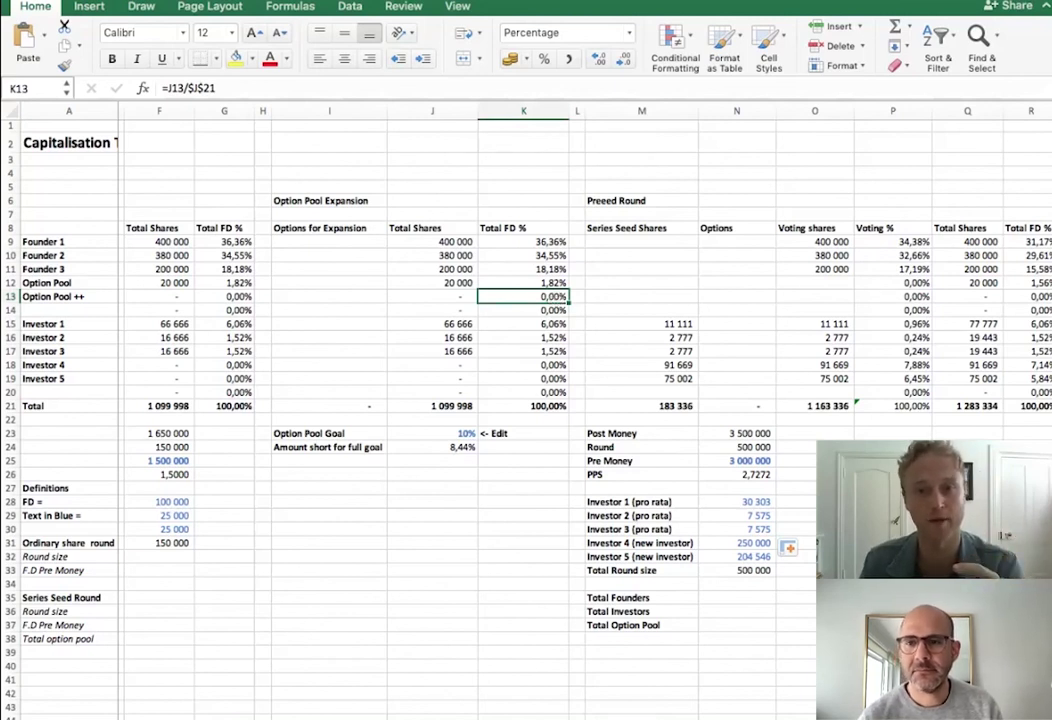
- Enter =ROUNDDOWN(J24*Q21;0) in the Option Pool ++ cell I13 under Options for Expansion
click(343, 298)
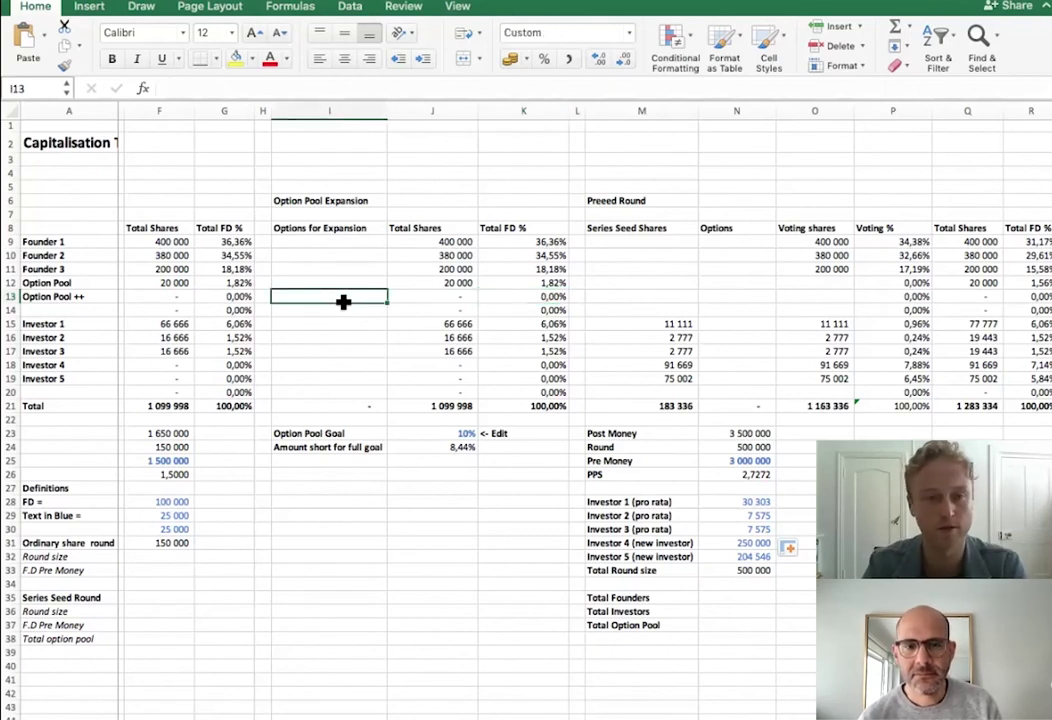
text(=rounddown)
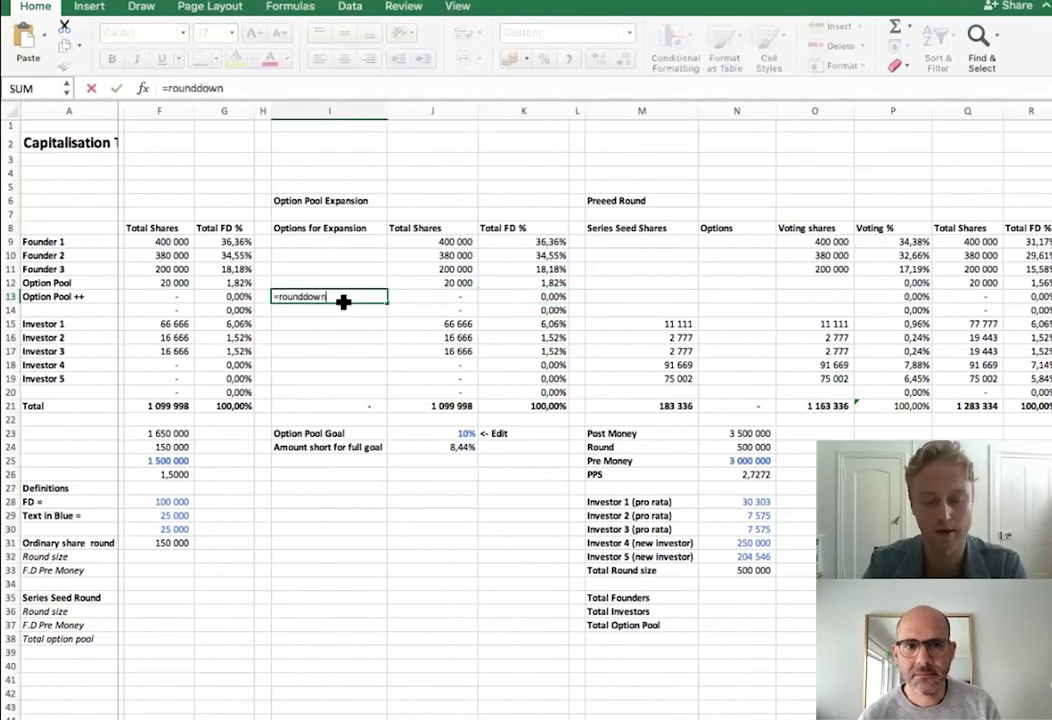
text(()
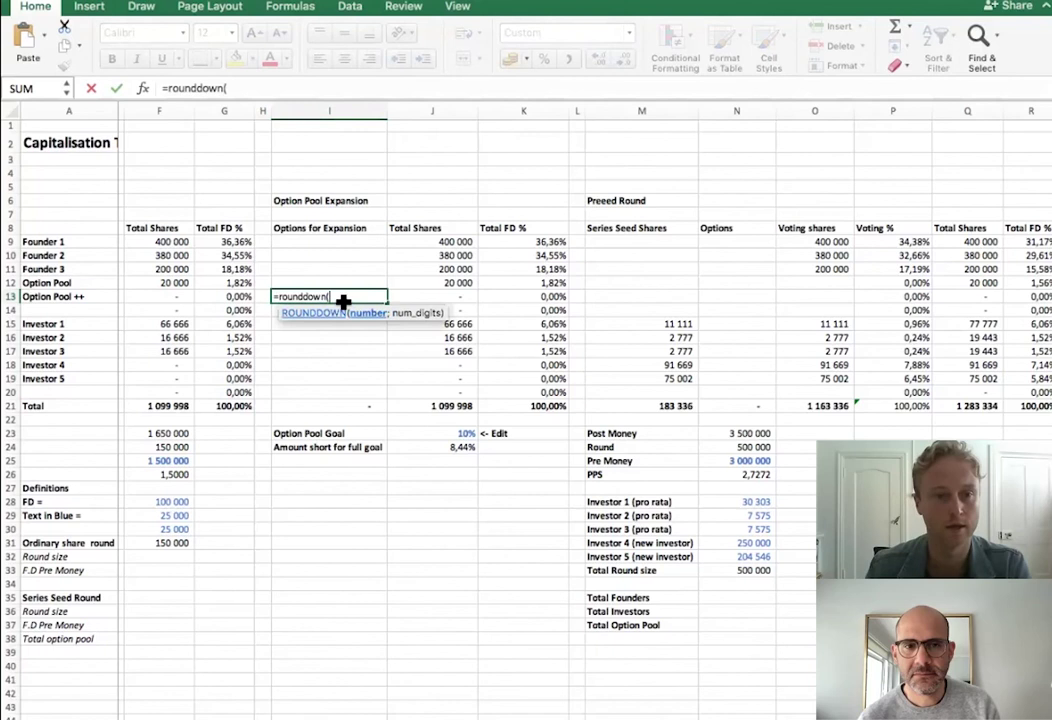
click(466, 449)
text(*)
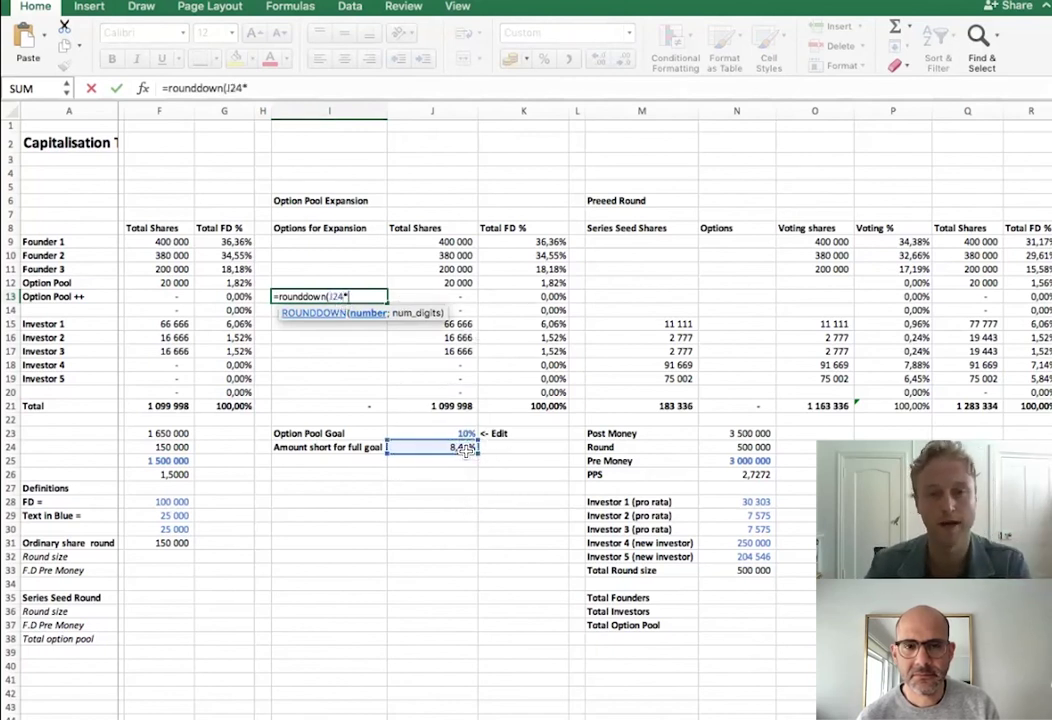
click(967, 406)
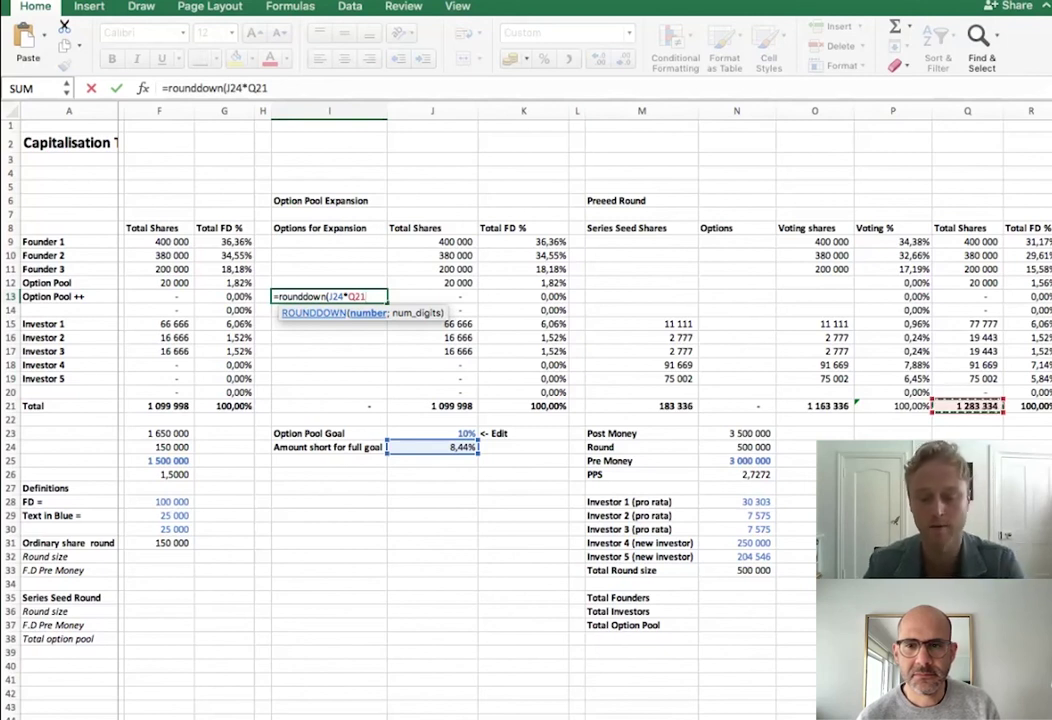
click(267, 88)
text())
text(;)
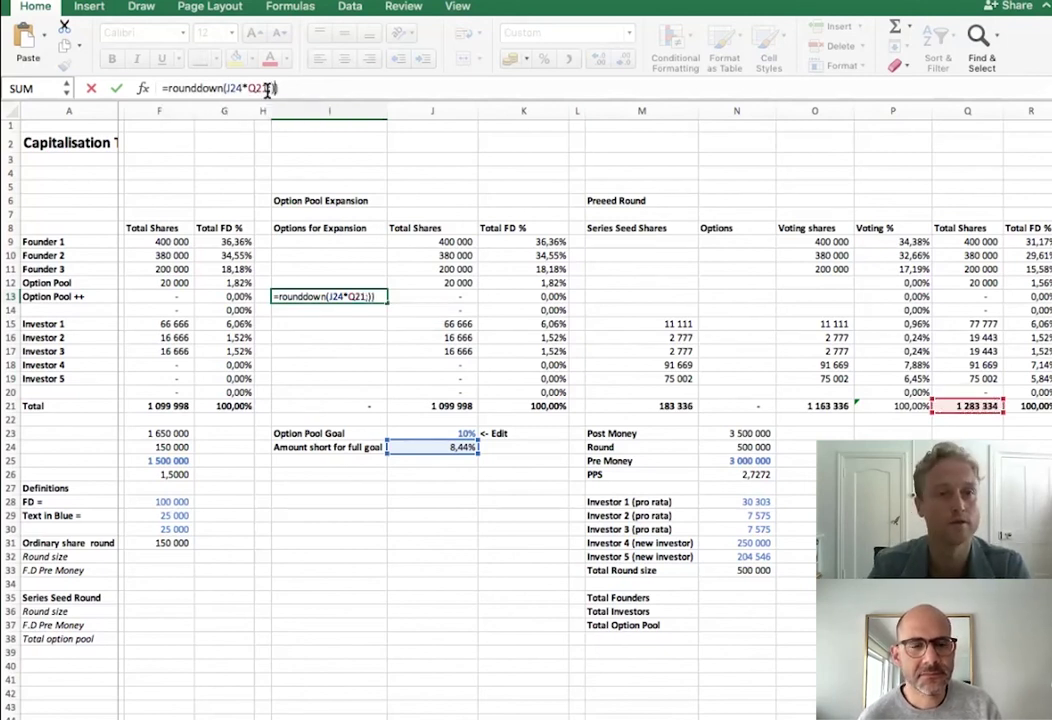
text(0)
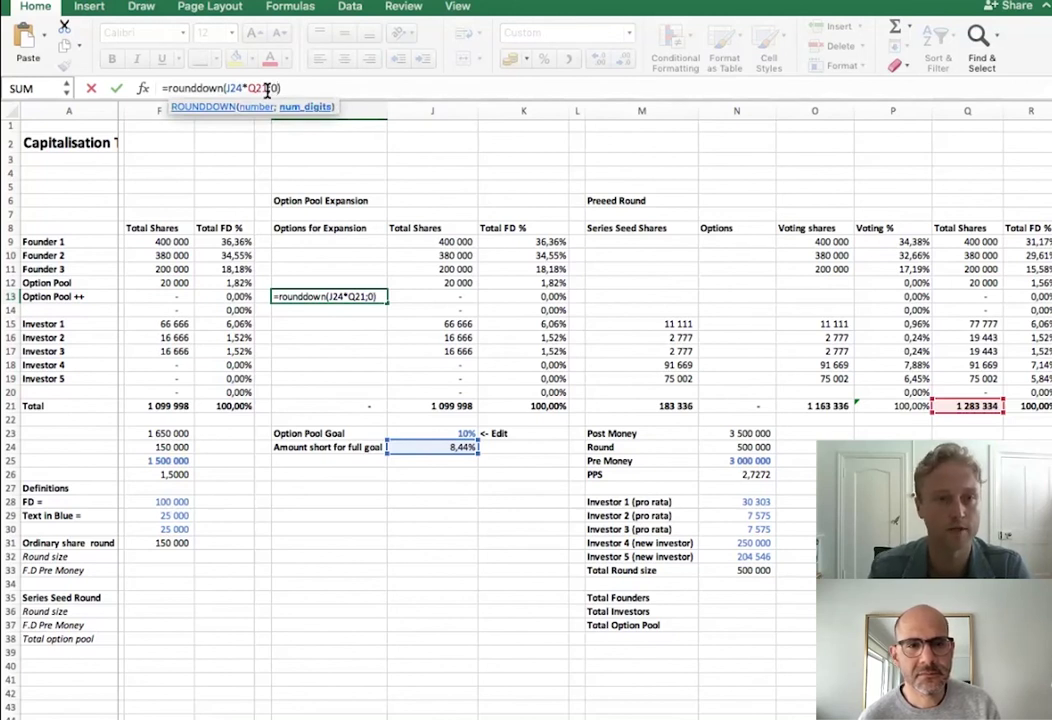
key(Return)
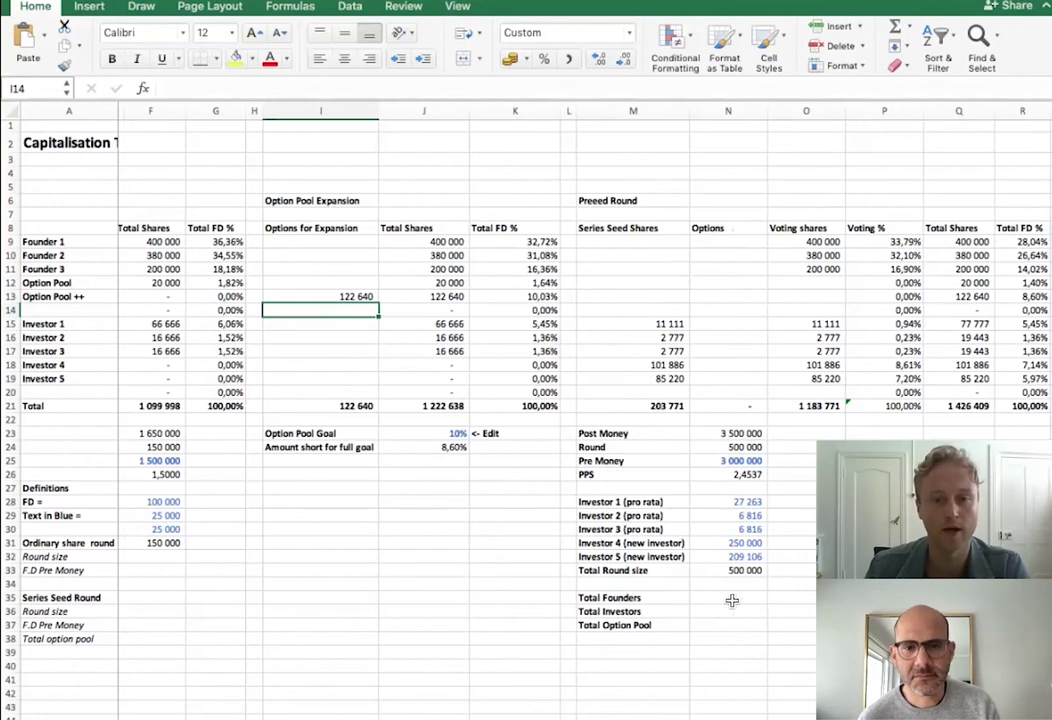
- Enter =SUM(R12:R13) in N37 to total the option pool's preseed fully diluted percentages
scroll(741, 500, right, 1)
click(1010, 296)
click(1010, 283)
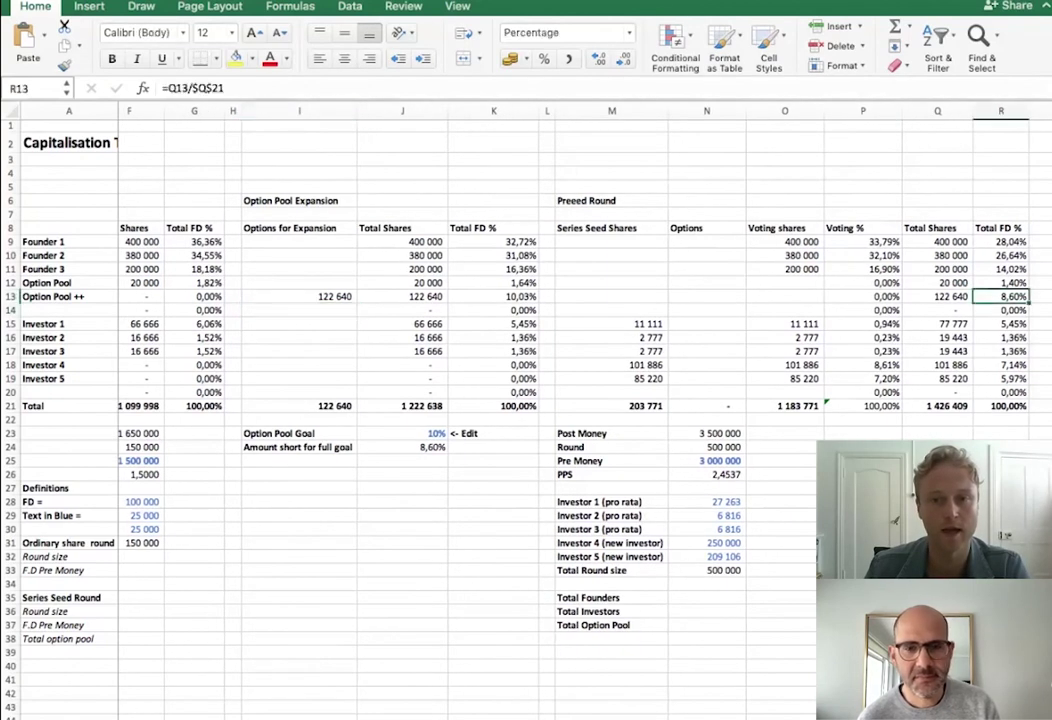
click(674, 624)
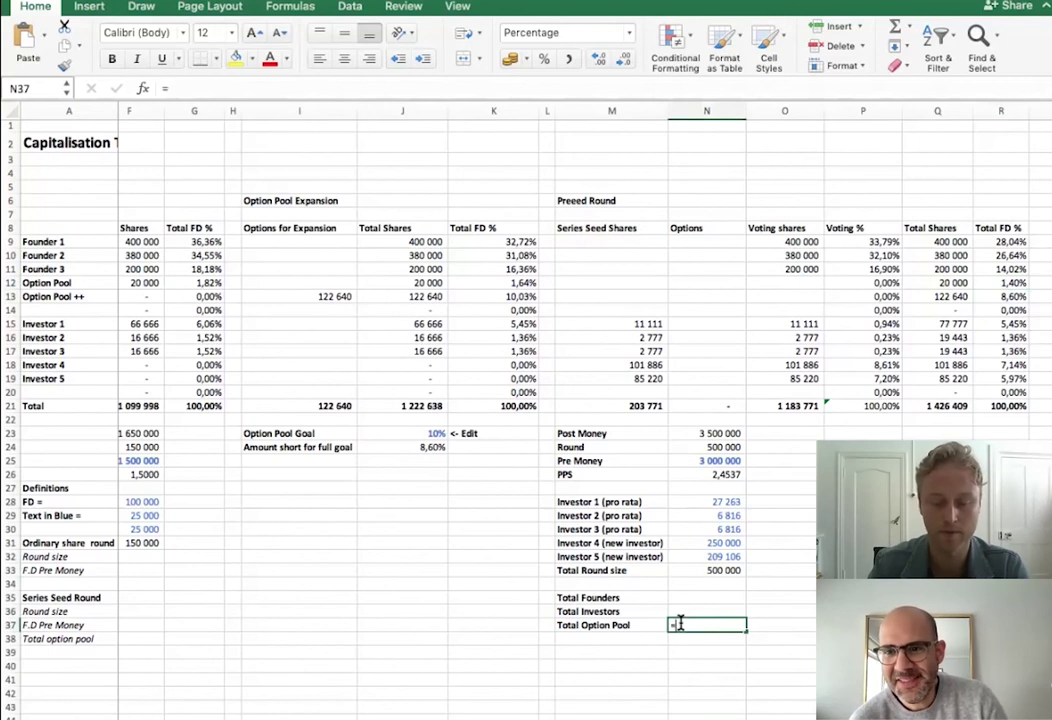
text(=sum()
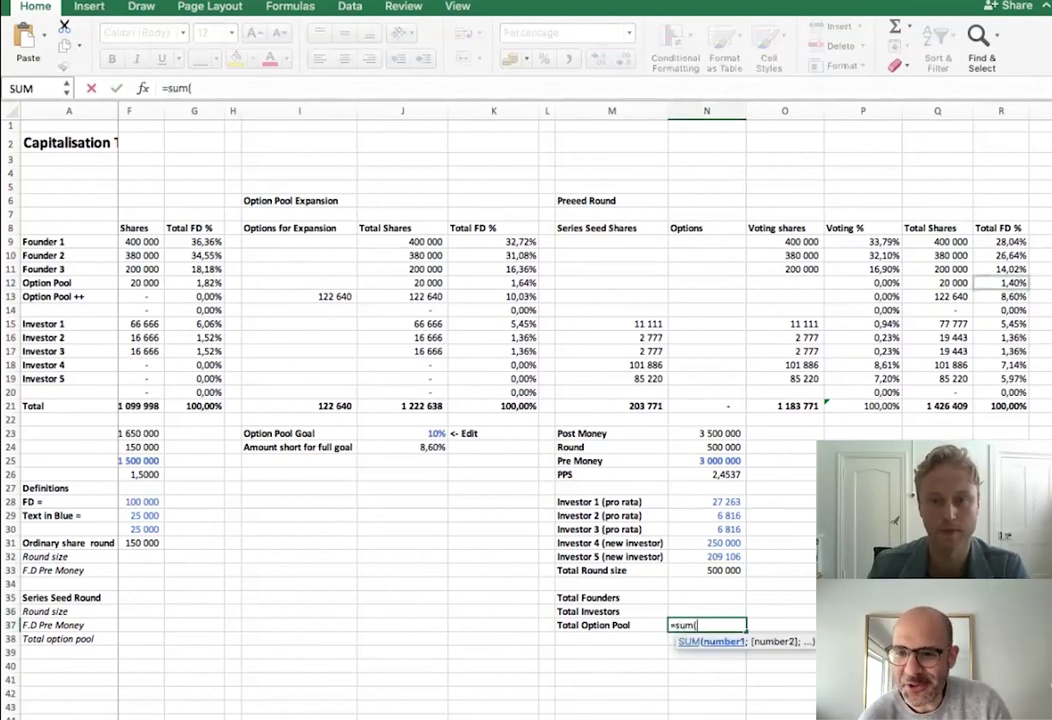
drag(1010, 283, 1010, 296)
text())
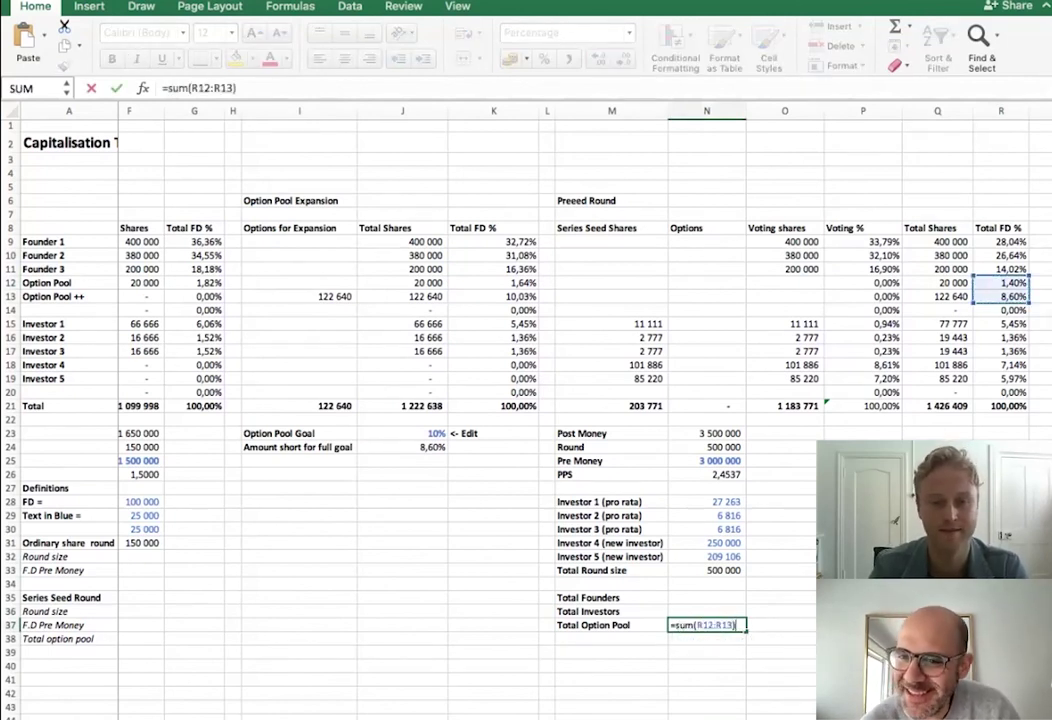
key(Return)
- Enter =SUM(R9:R11) in N35 to total the founders' preseed fully diluted percentages
click(732, 598)
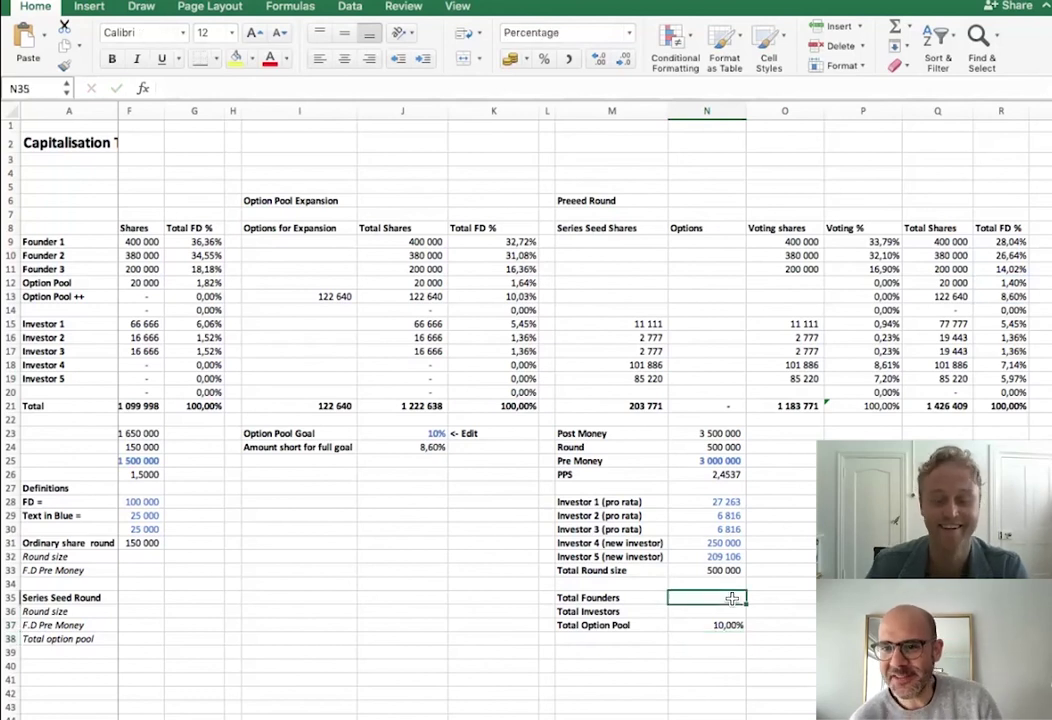
text(=)
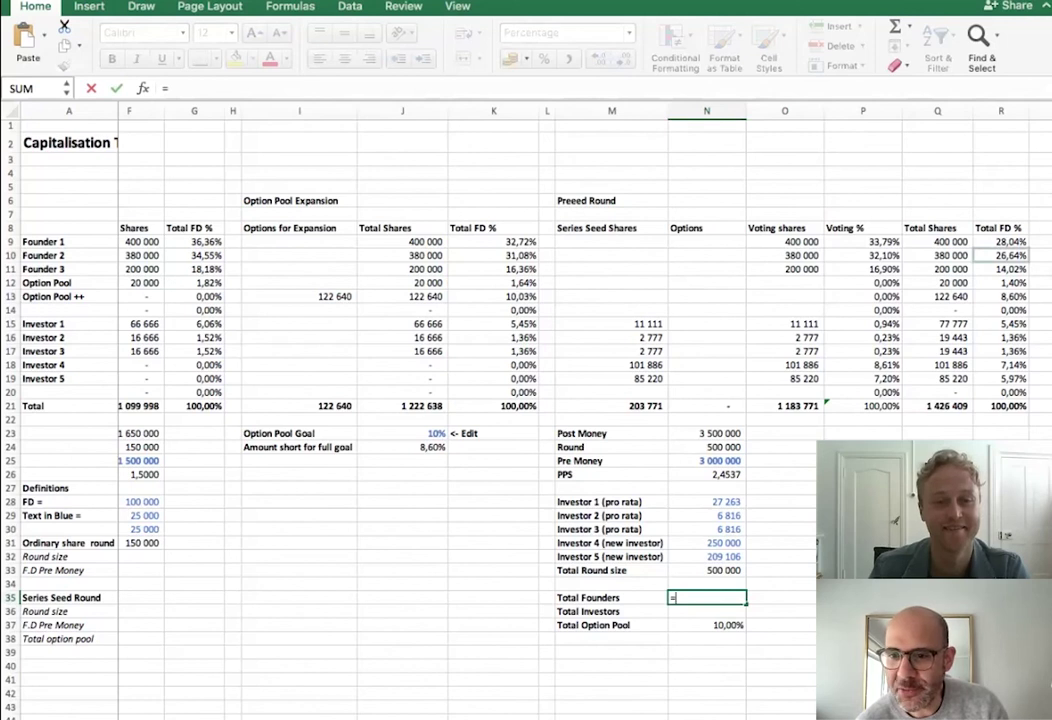
text(sum()
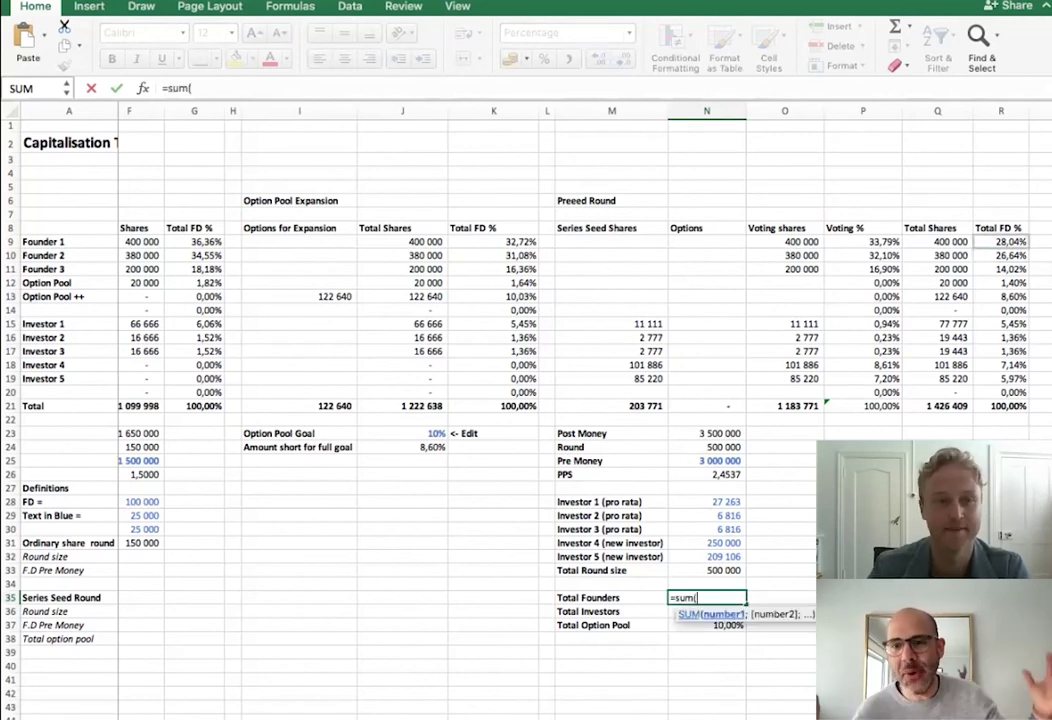
drag(1000, 242, 1000, 269)
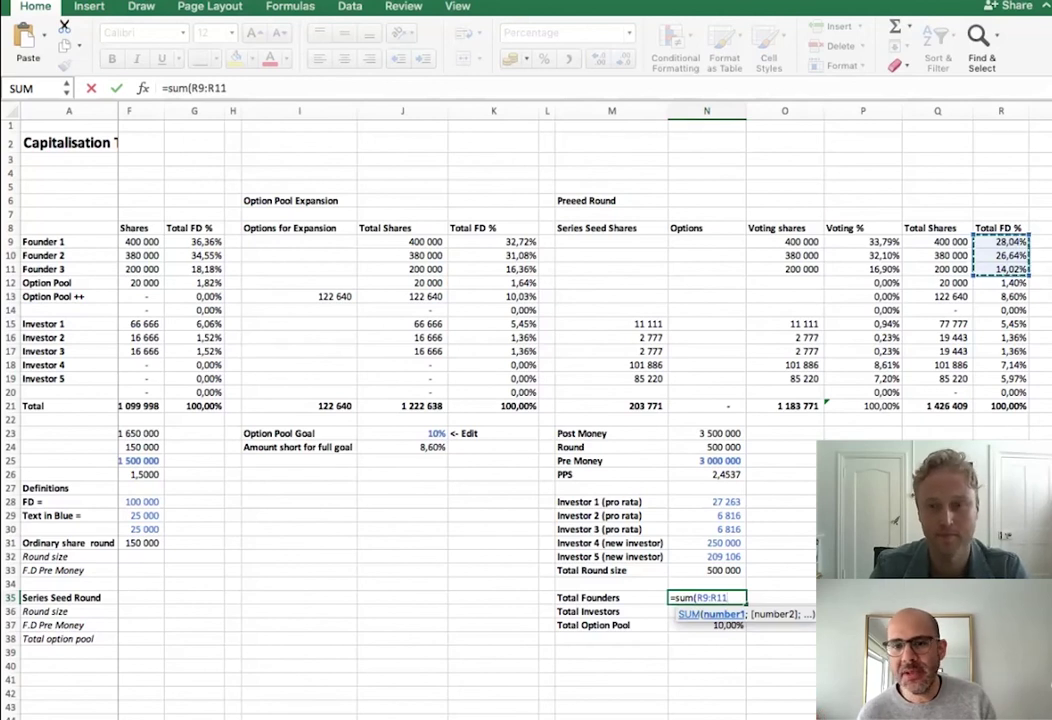
text())
key(Return)
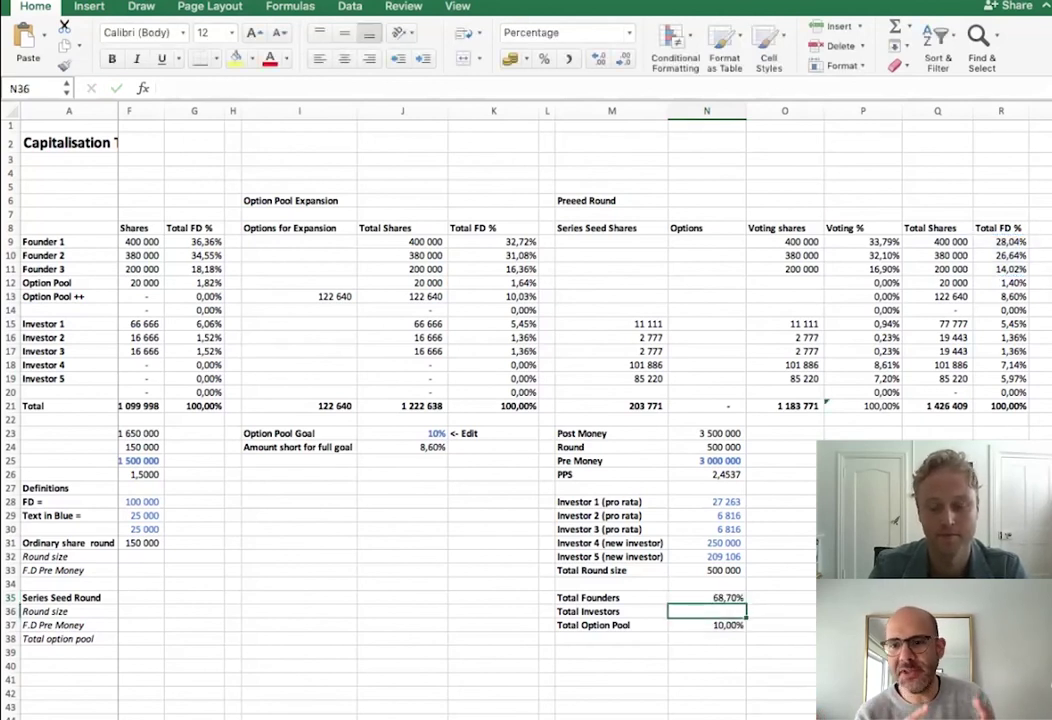
- Enter =SUM(R15:R19) in N36 to total the investors' preseed fully diluted percentages
text(=sum()
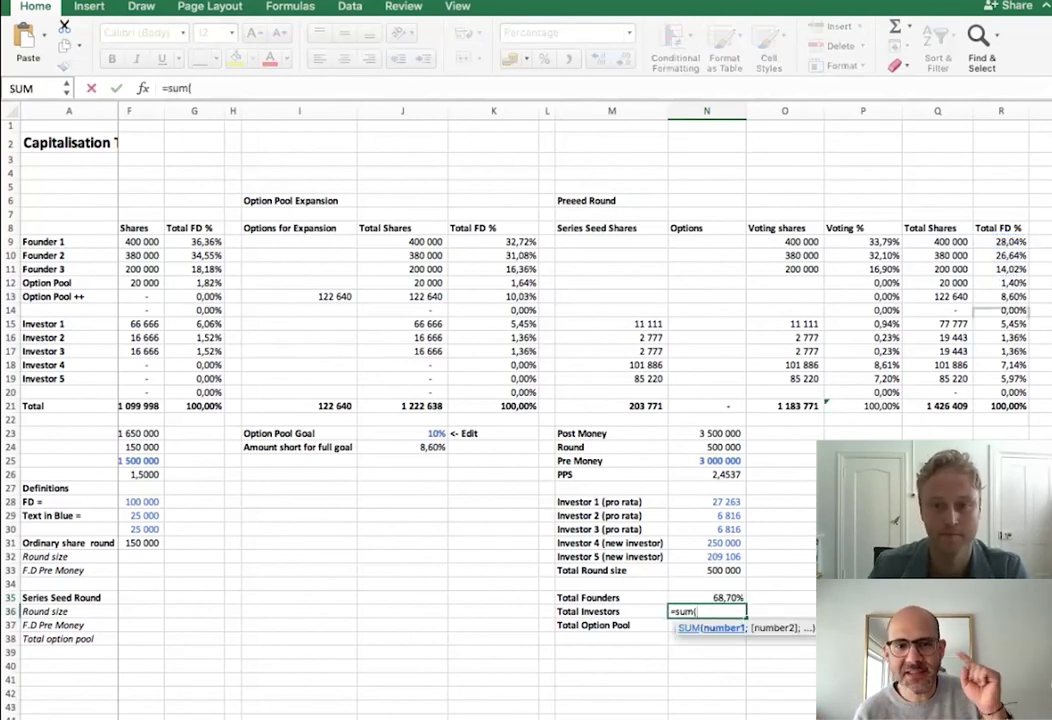
drag(1000, 324, 1000, 378)
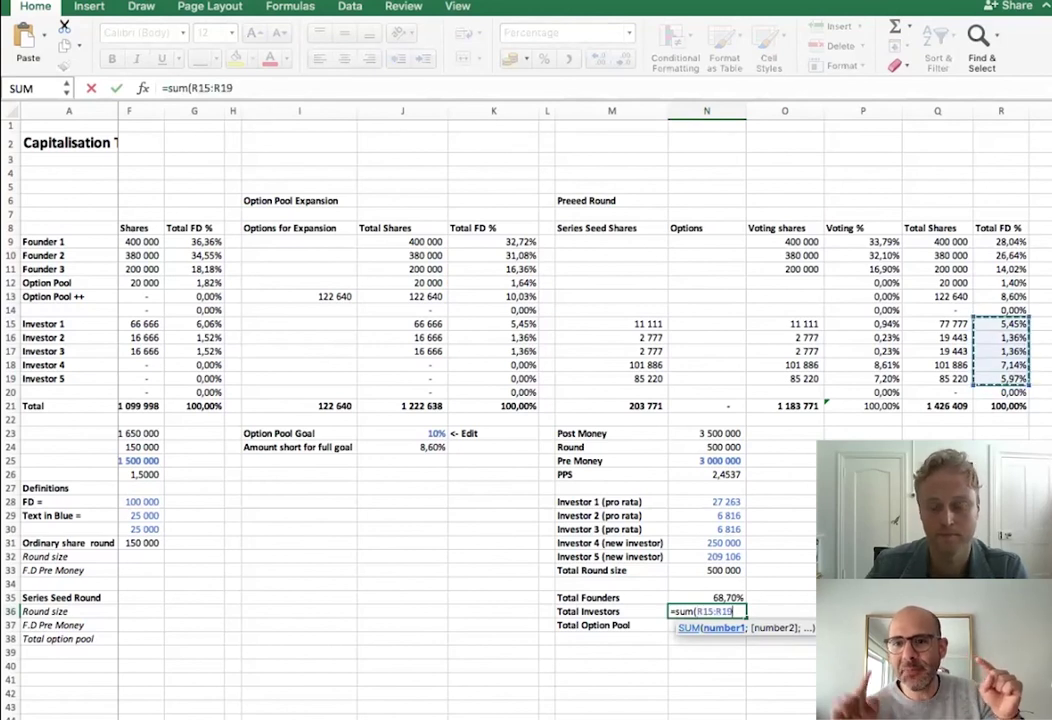
text())
key(Return)
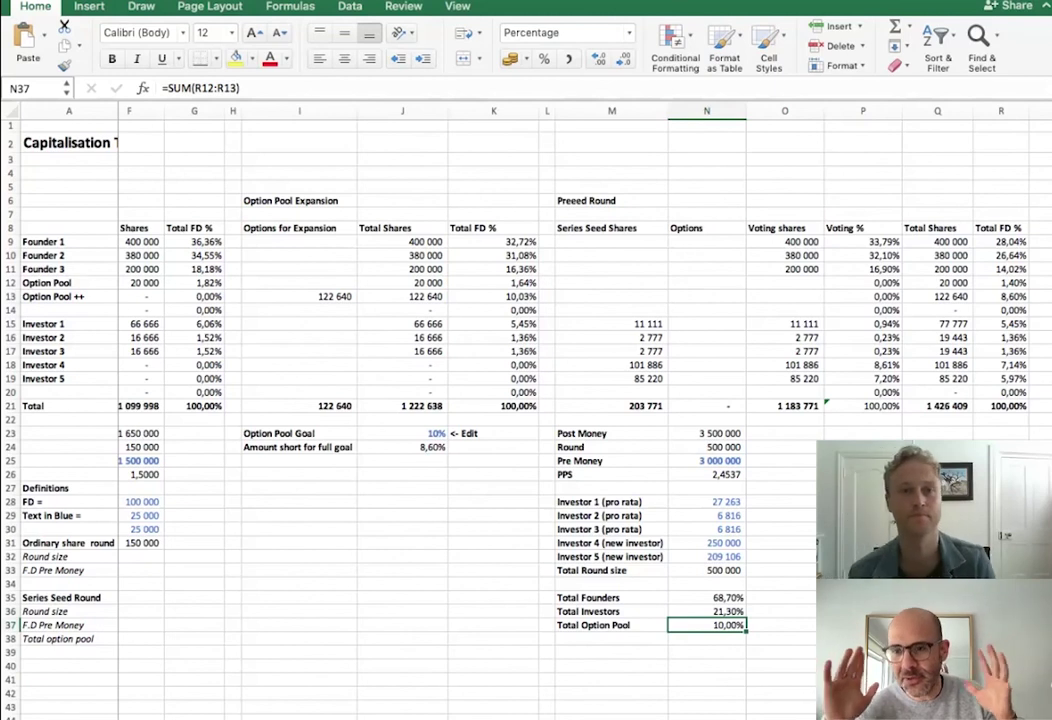
- Turn off iterative calculation in the Calculation preferences and dismiss the circular reference warning
scroll(530, 400, down, 1)
scroll(530, 400, left, 1)
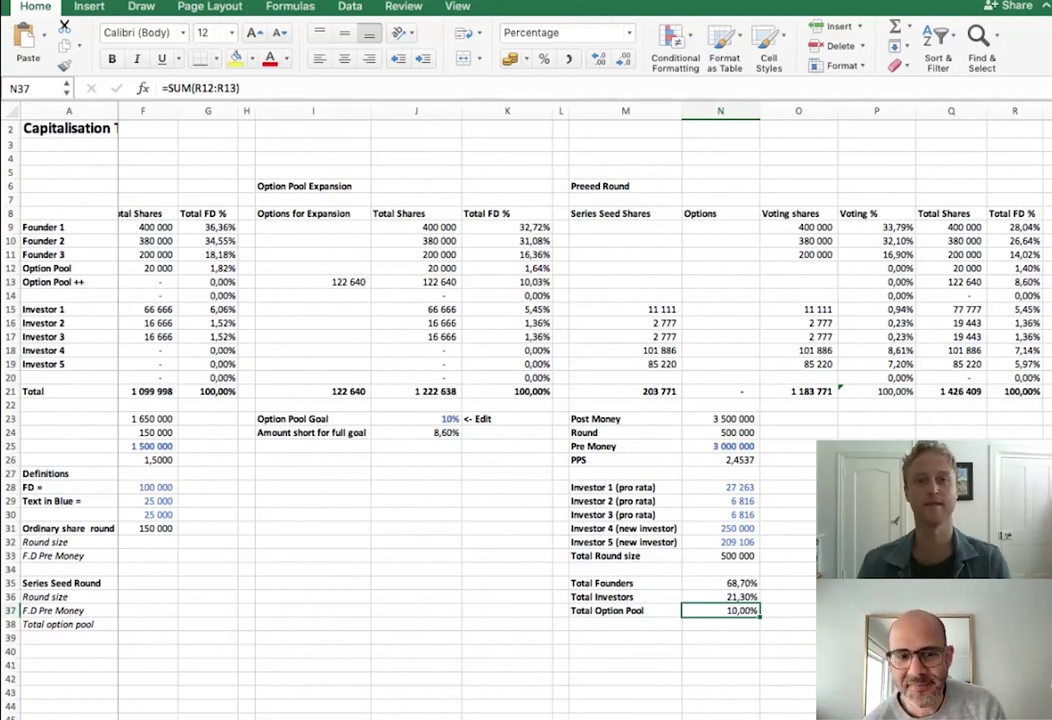
scroll(500, 400, down, 2)
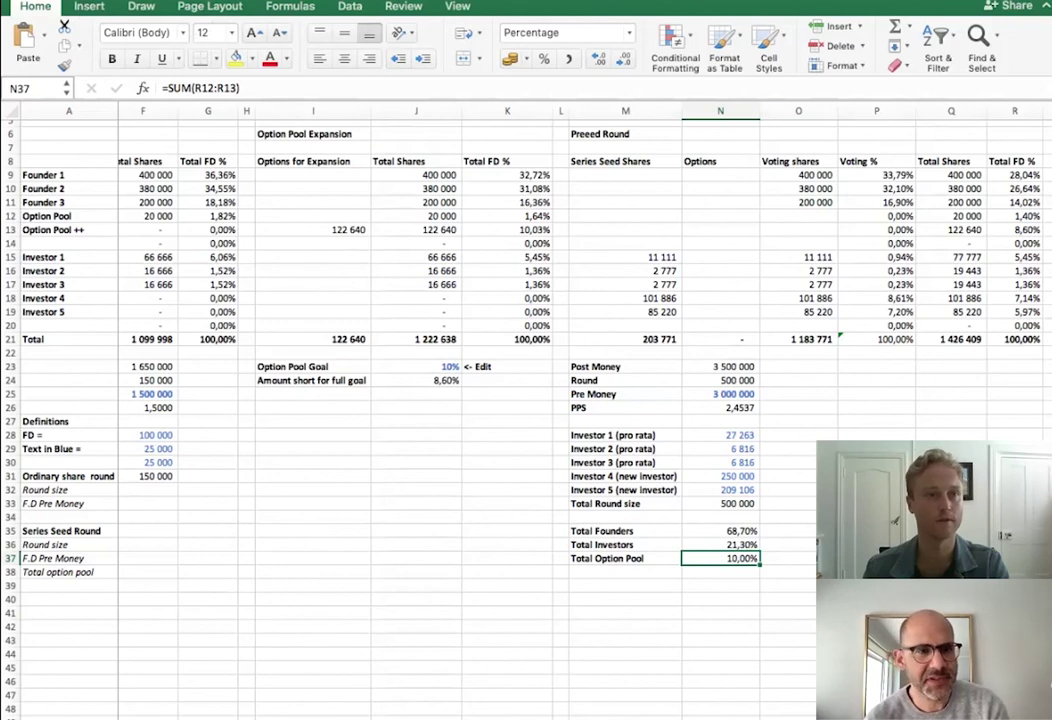
click(100, 0)
mouse_move(60, 0)
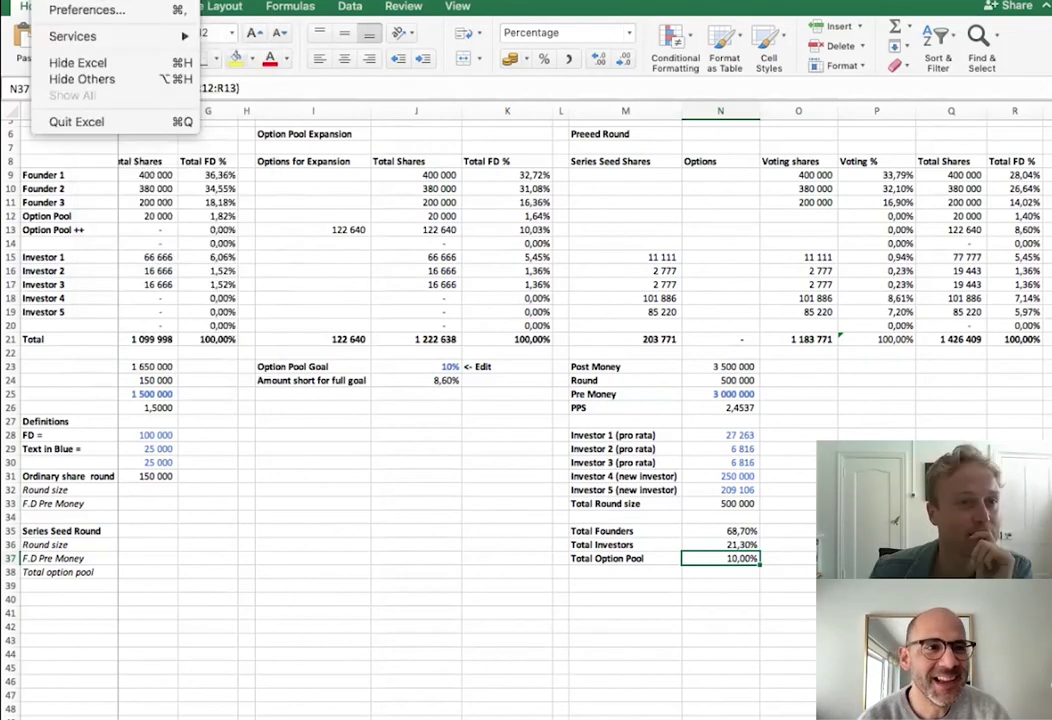
click(85, 10)
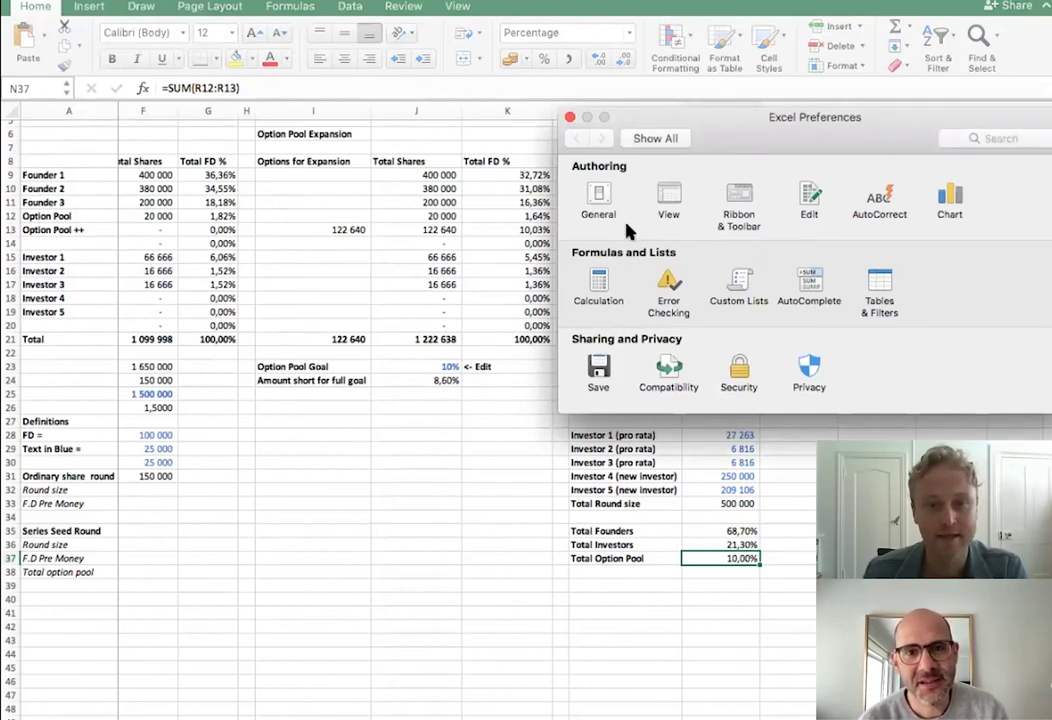
click(600, 285)
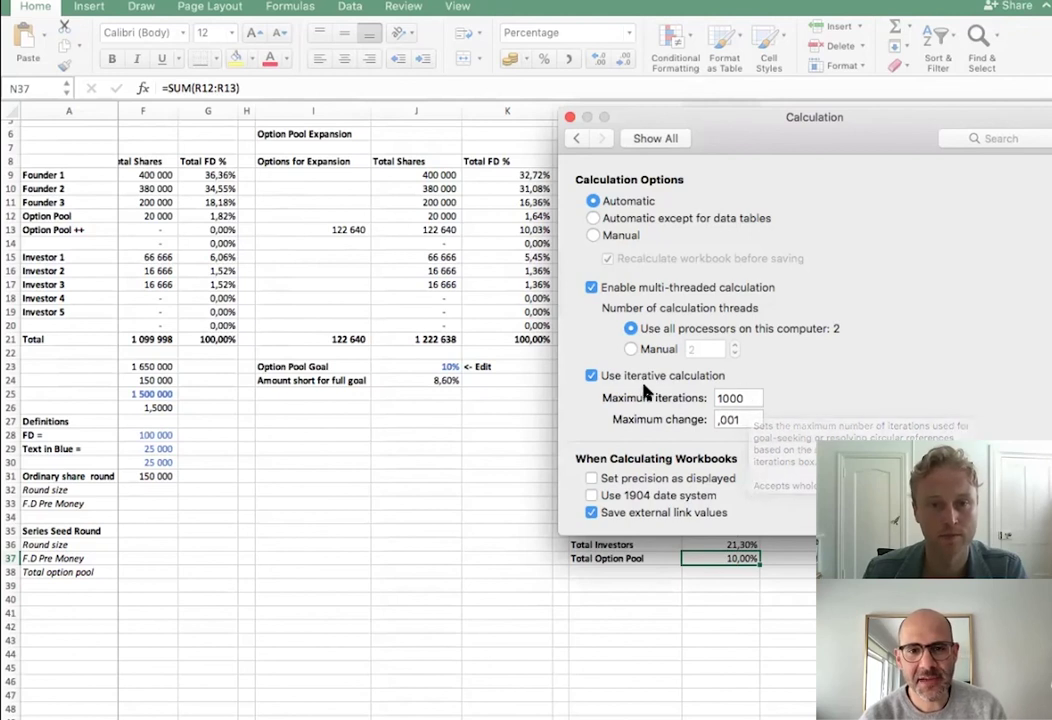
click(592, 376)
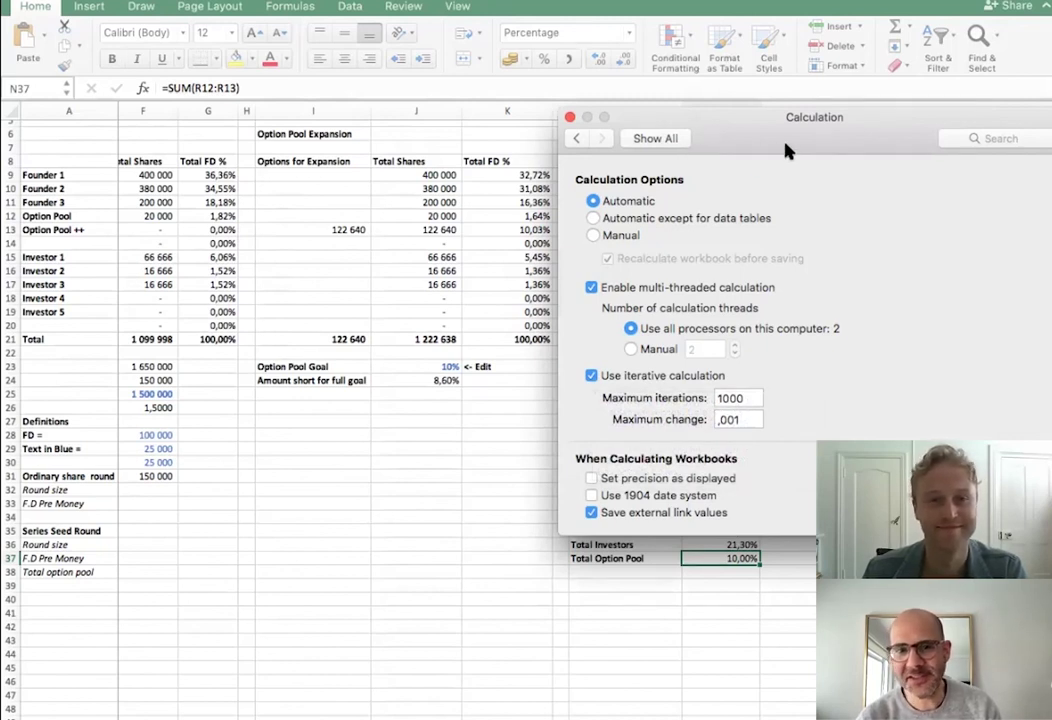
click(585, 377)
drag(748, 138, 465, 187)
click(522, 169)
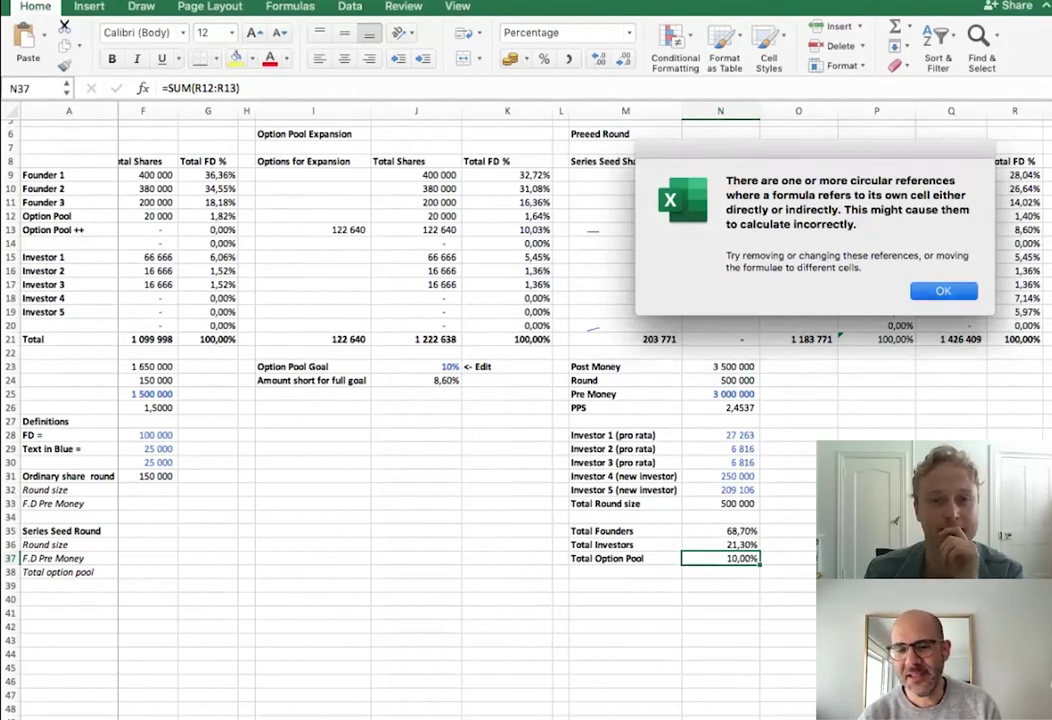
click(943, 290)
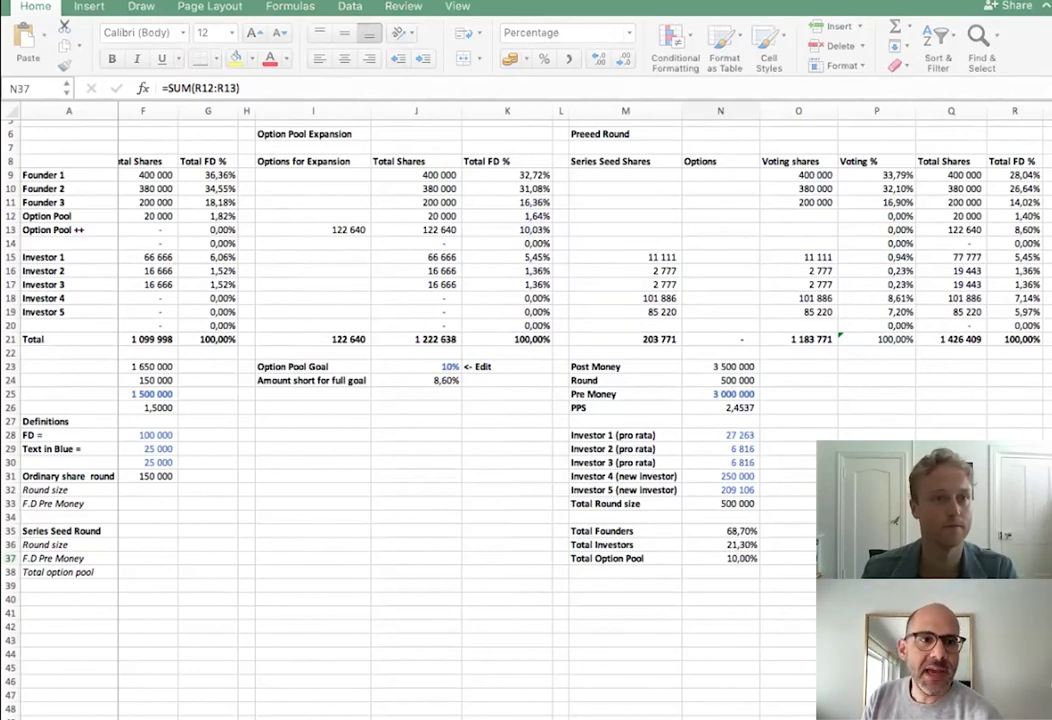
- Turn iterative calculation on in the Calculation preferences and close the preferences window
click(394, 0)
click(40, 0)
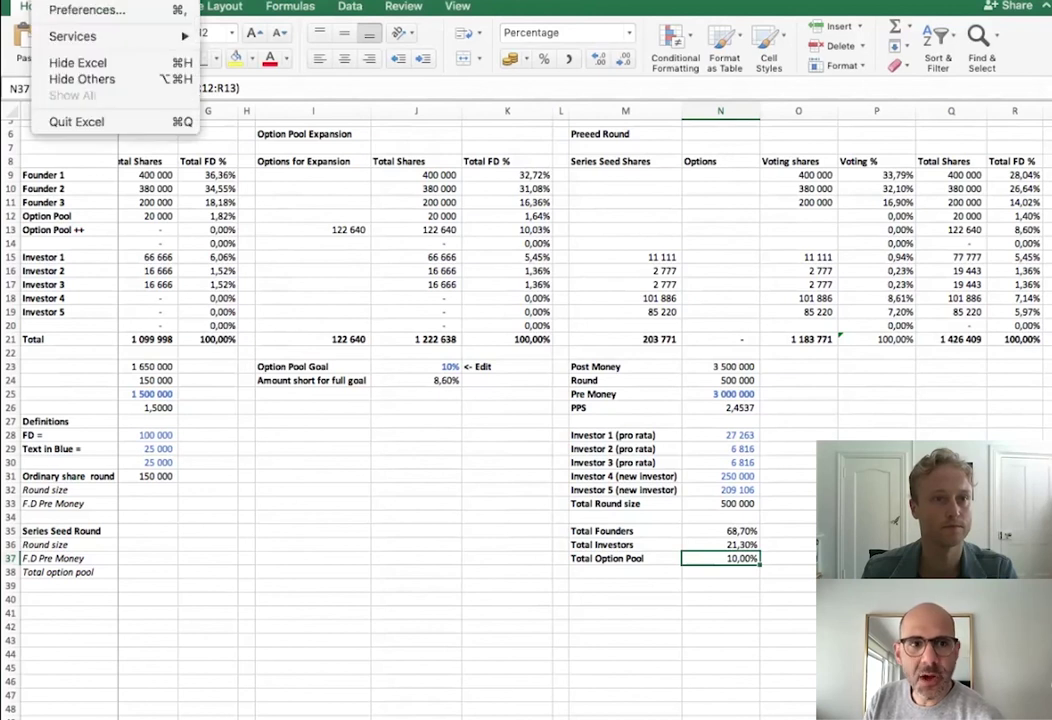
click(82, 10)
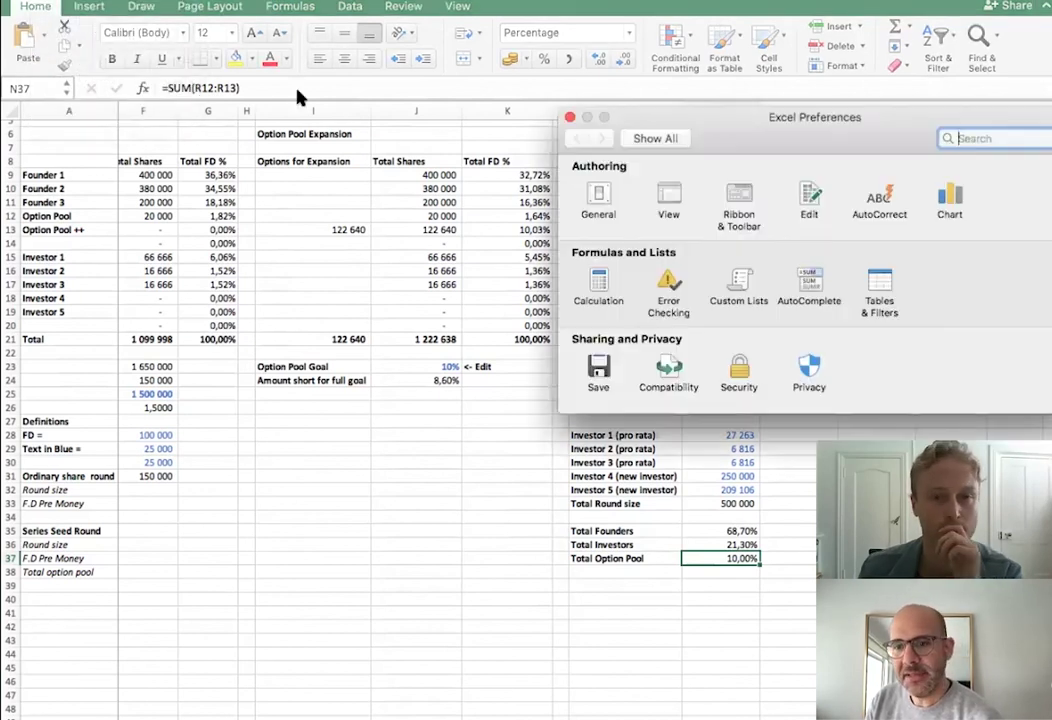
click(585, 287)
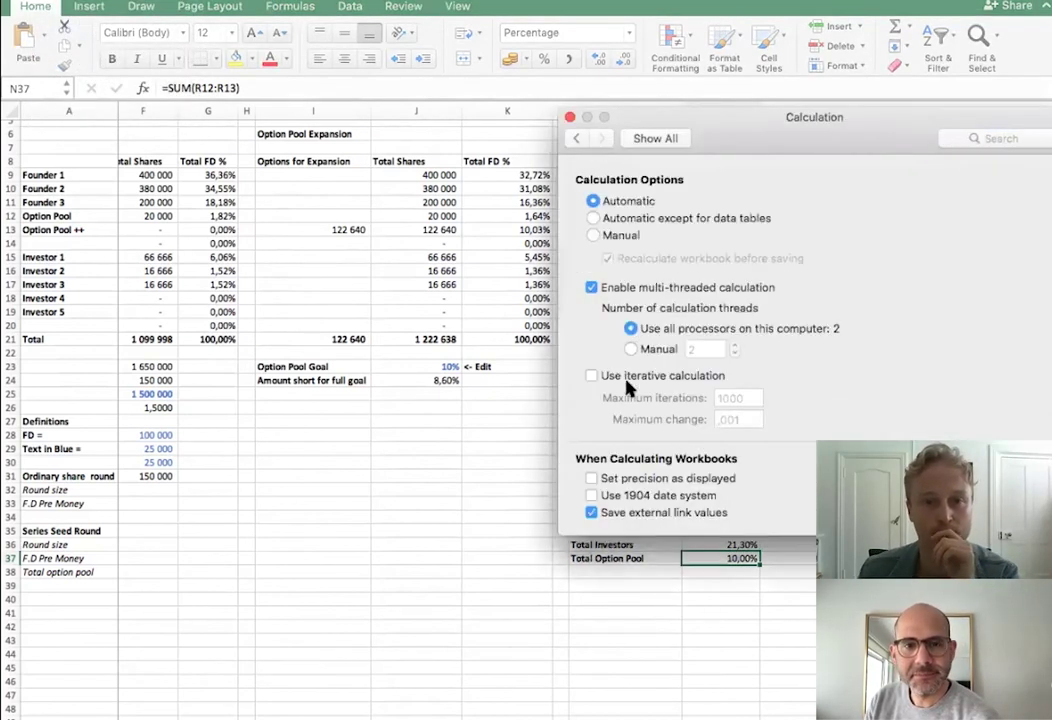
click(591, 376)
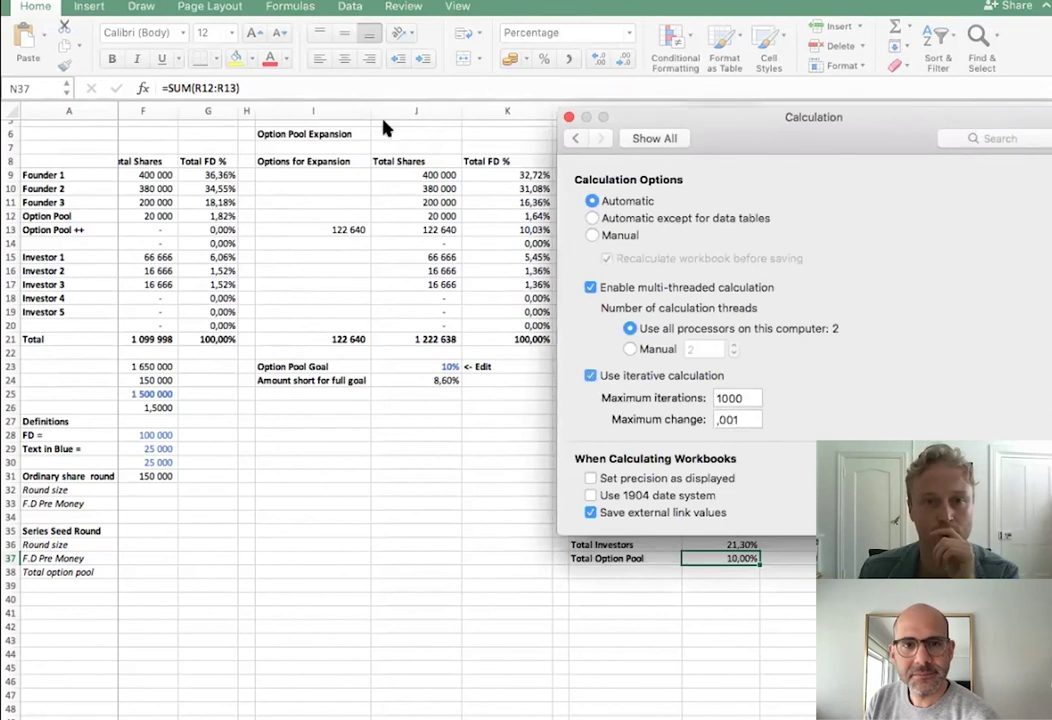
click(569, 119)
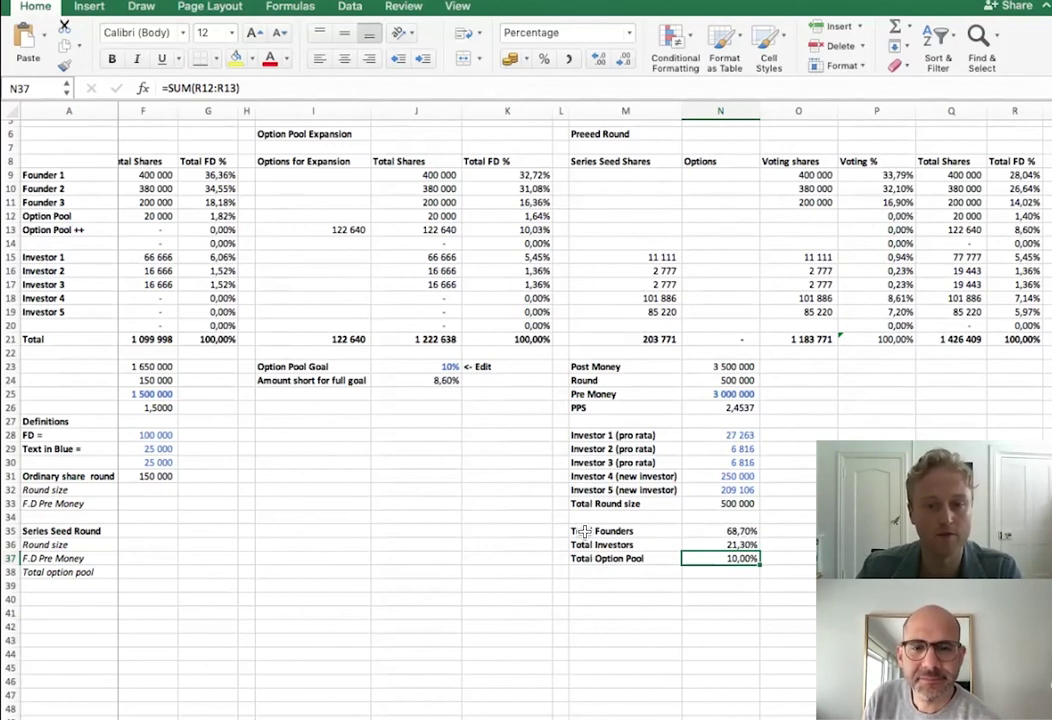
- Review the Total Founders, Total Investors and Total Option Pool formulas in N35:N37, and look back across the earlier rounds
click(718, 531)
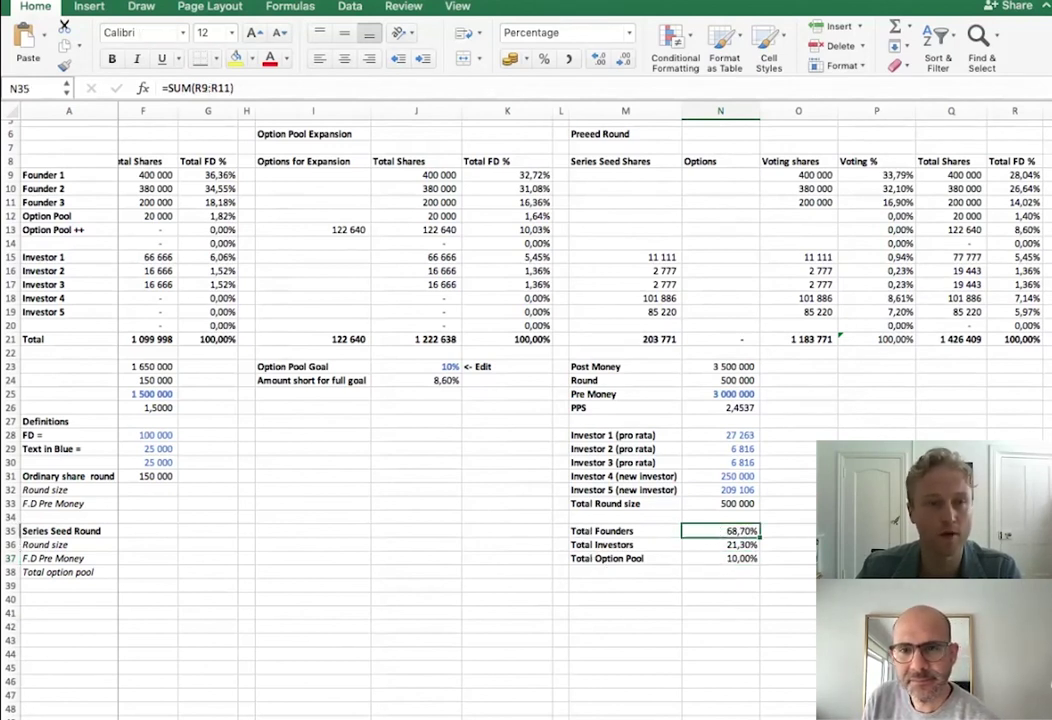
key(Down)
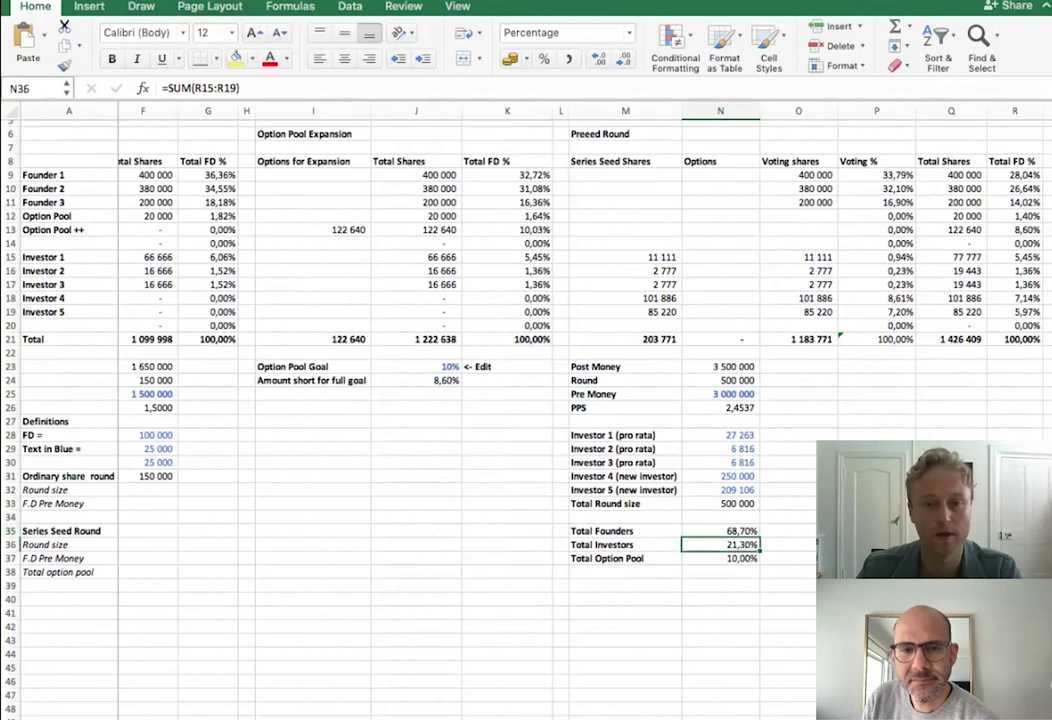
key(Down)
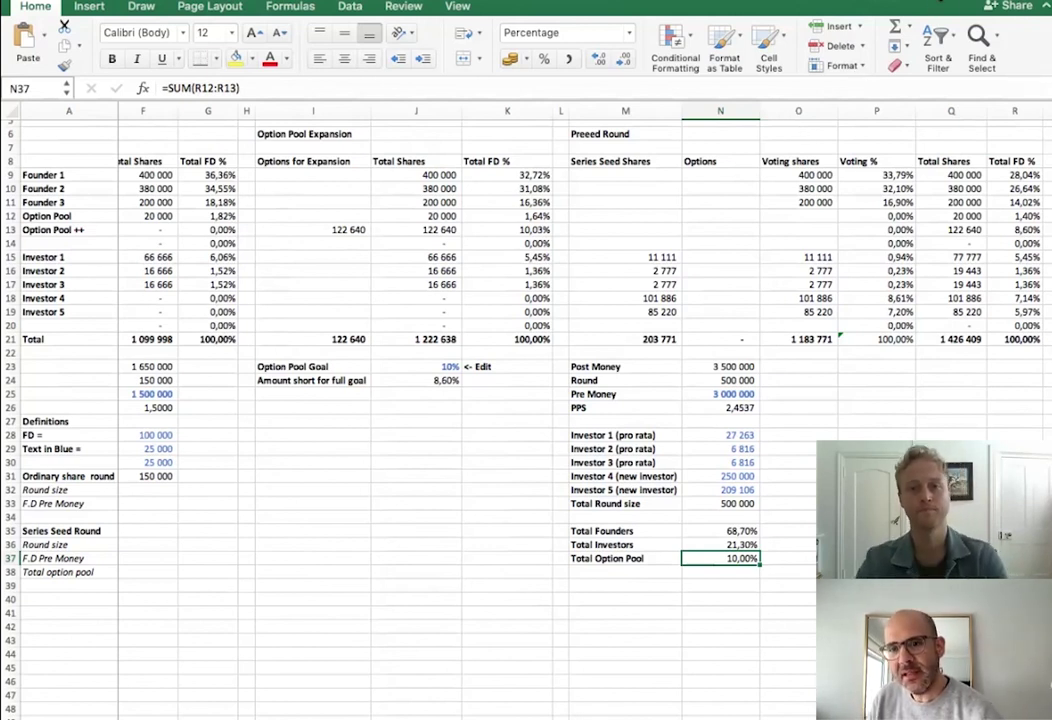
scroll(750, 334, right, 2)
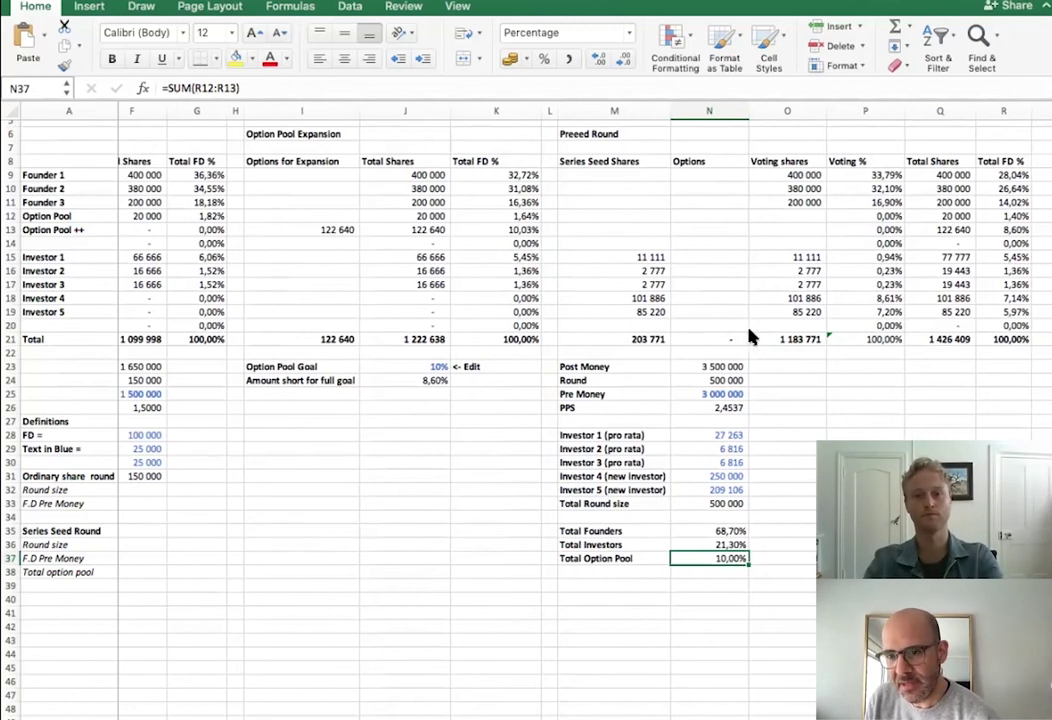
scroll(750, 337, right, 3)
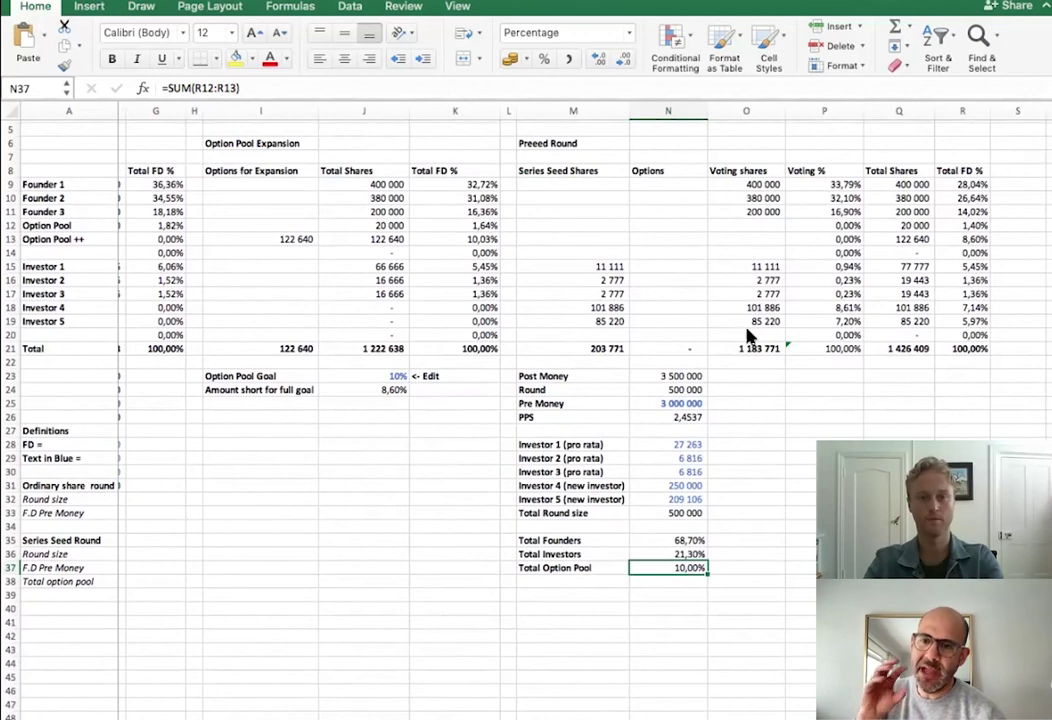
scroll(748, 337, up, 3)
scroll(748, 337, left, 5)
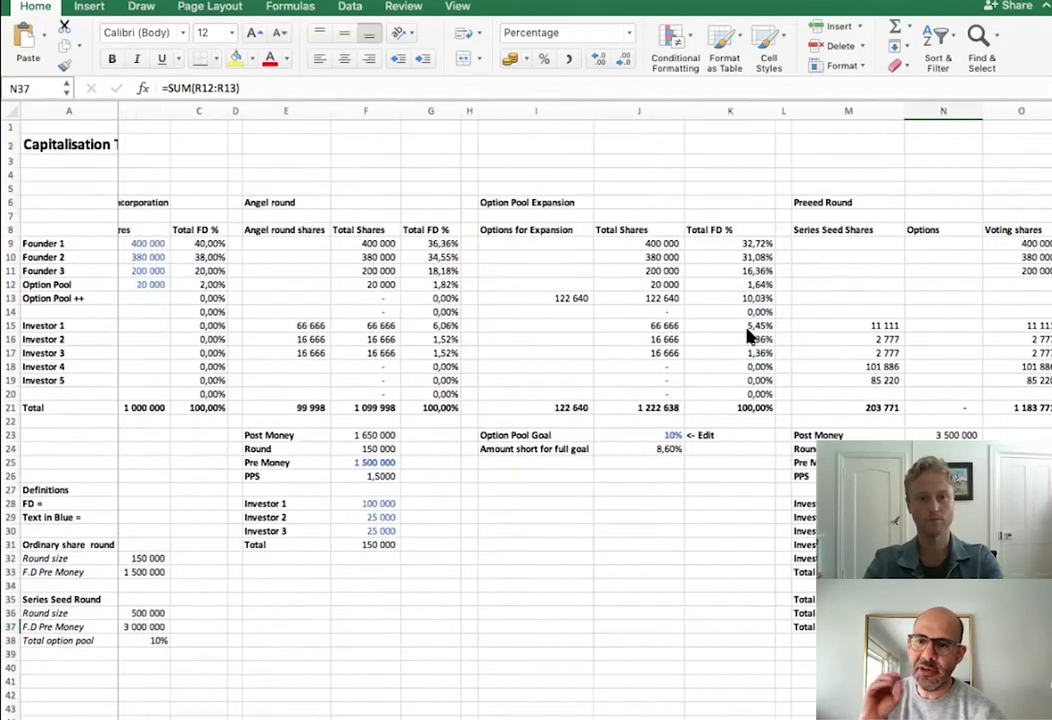
scroll(748, 337, left, 3)
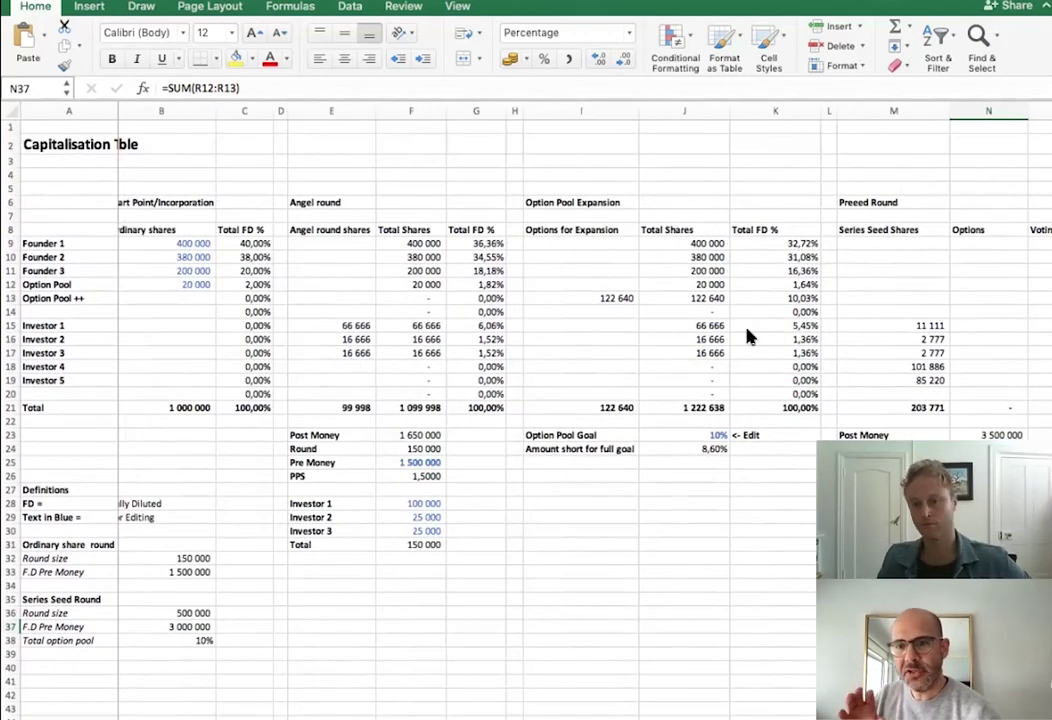